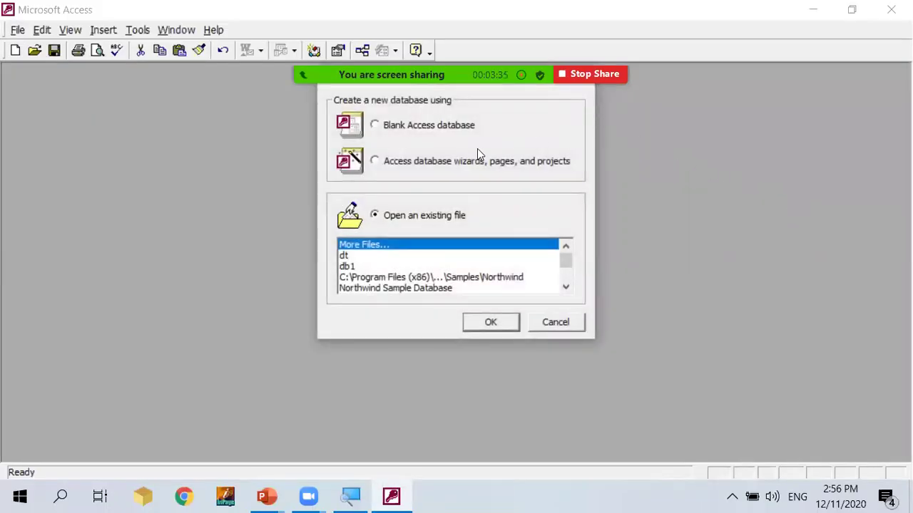
# Choose Blank Access database at the Access startup dialog.
pyautogui.click(408, 134)
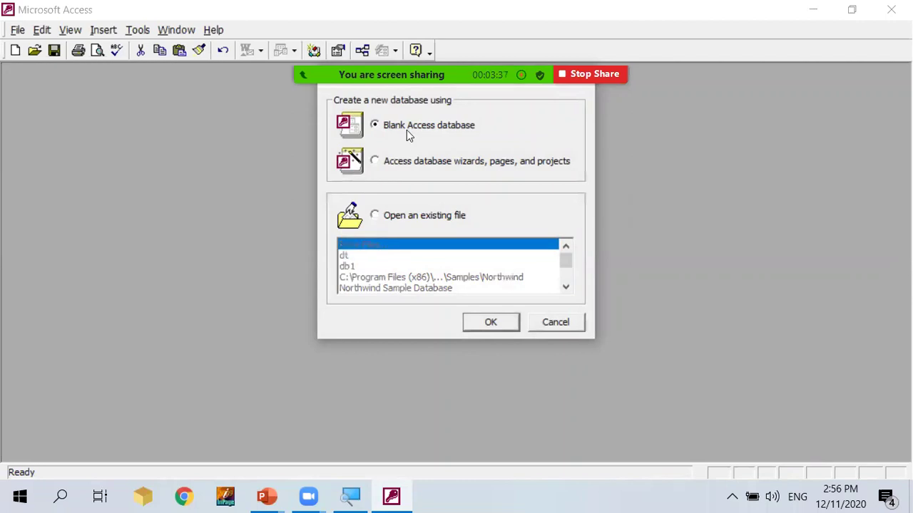
# Create the blank database under the file name 'Field Proptes check db'.
pyautogui.click(481, 327)
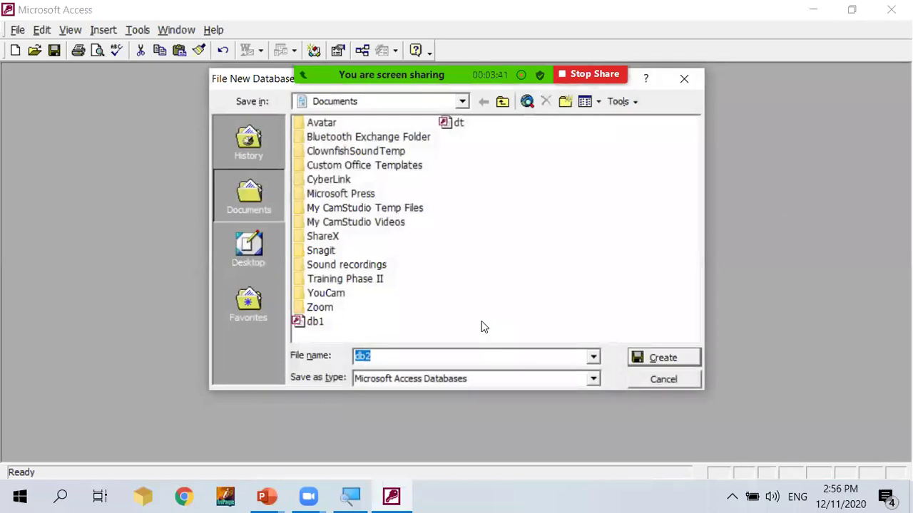
pyautogui.write('test')
pyautogui.press('BackSpace')
pyautogui.press('BackSpace')
pyautogui.press('BackSpace')
pyautogui.write('test')
pyautogui.press('BackSpace')
pyautogui.press('BackSpace')
pyautogui.press('BackSpace')
pyautogui.press('BackSpace')
pyautogui.press('BackSpace')
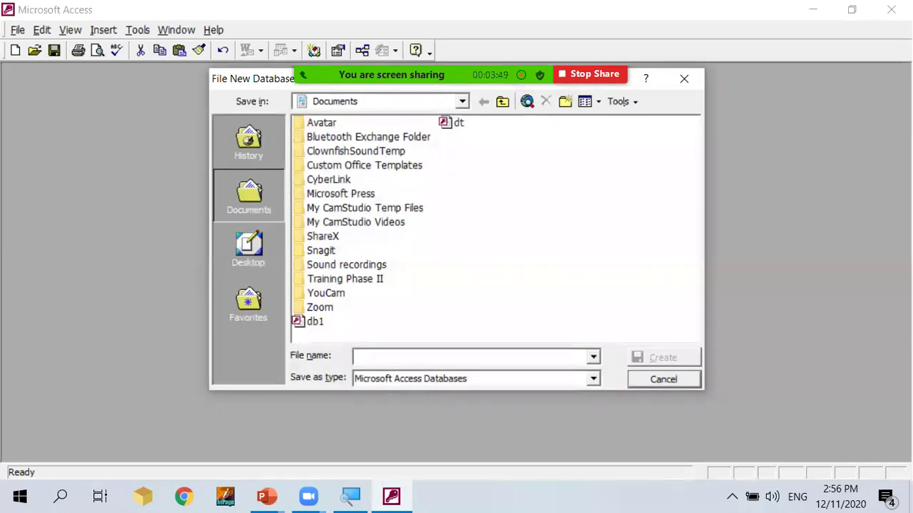
pyautogui.write('Field ')
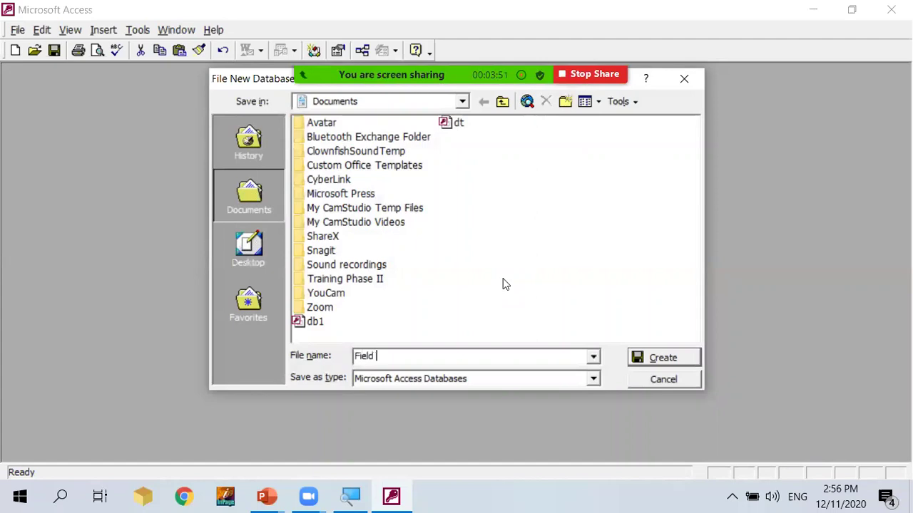
pyautogui.write('Proptes check db')
pyautogui.press('Return')
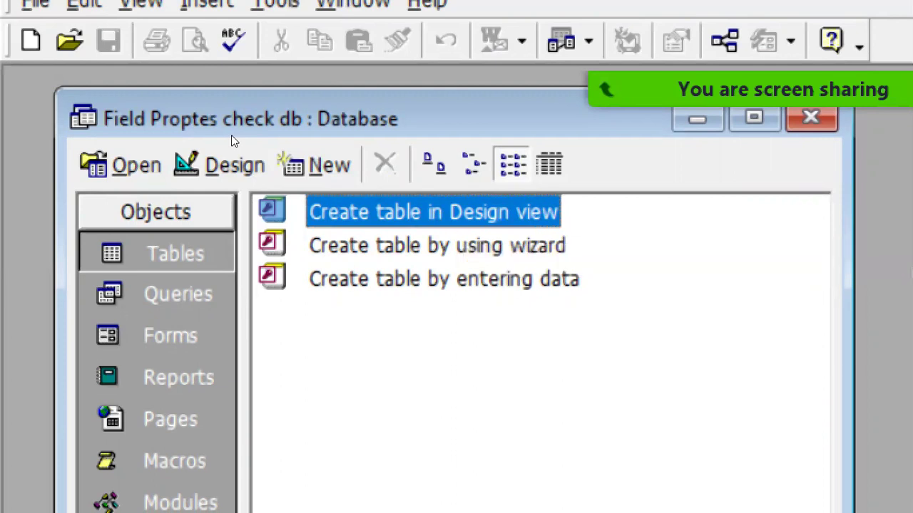
# Start a new table in Design view.
pyautogui.press('Return')
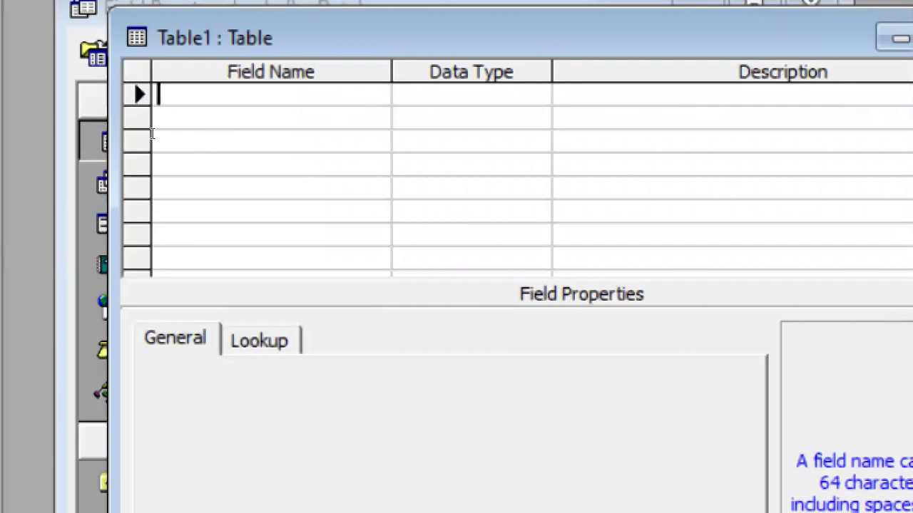
# Add an ID field with the Number data type as the table's first field.
pyautogui.write('ID')
pyautogui.press('Tab')
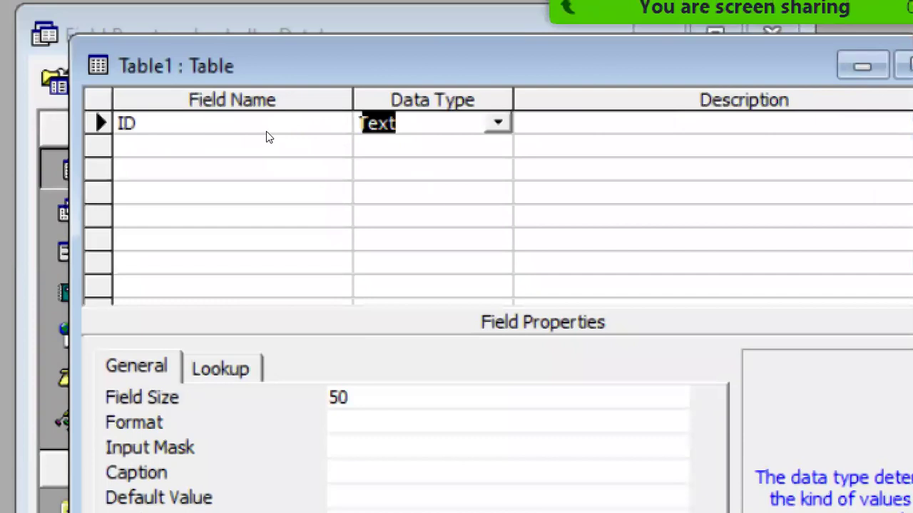
pyautogui.hotkey('alt', 'Down')
pyautogui.press('Down')
pyautogui.press('Down')
pyautogui.press('Down')
pyautogui.press('Down')
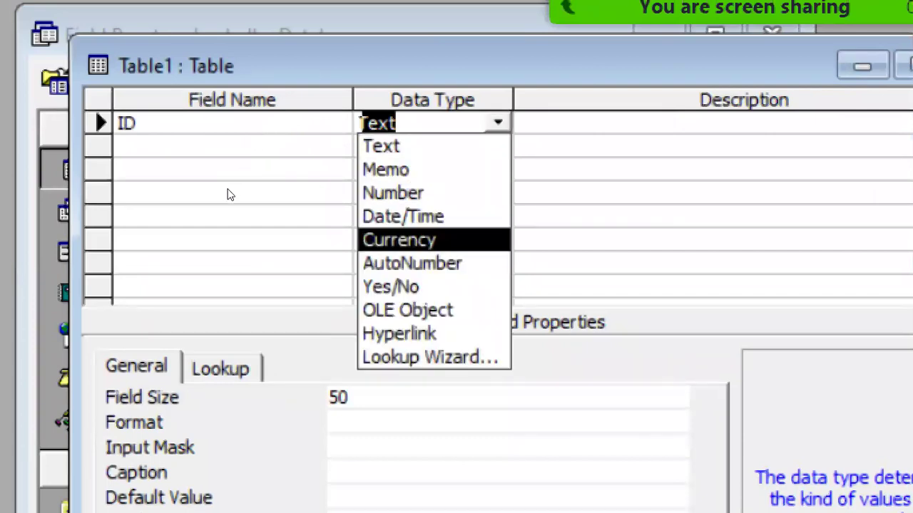
pyautogui.press('Down')
pyautogui.press('Down')
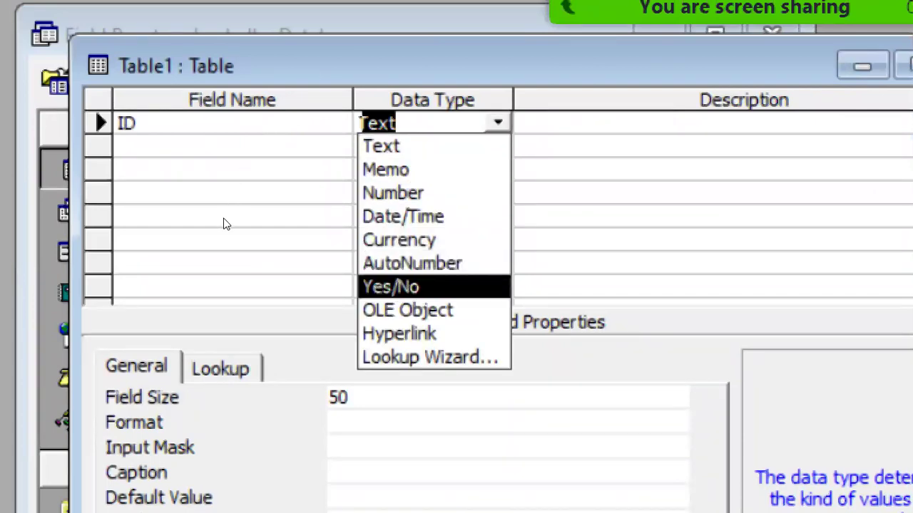
pyautogui.press('Up')
pyautogui.press('Up')
pyautogui.press('Up')
pyautogui.press('Up')
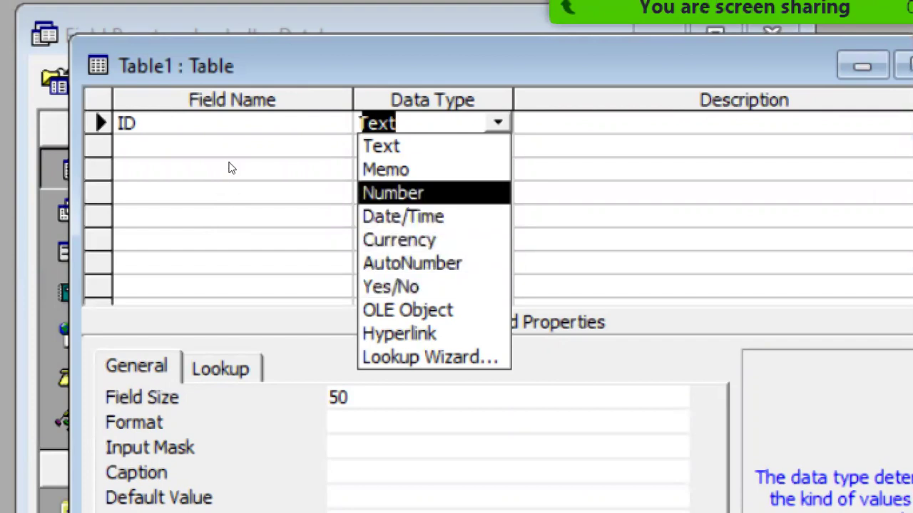
pyautogui.press('Return')
pyautogui.press('Tab')
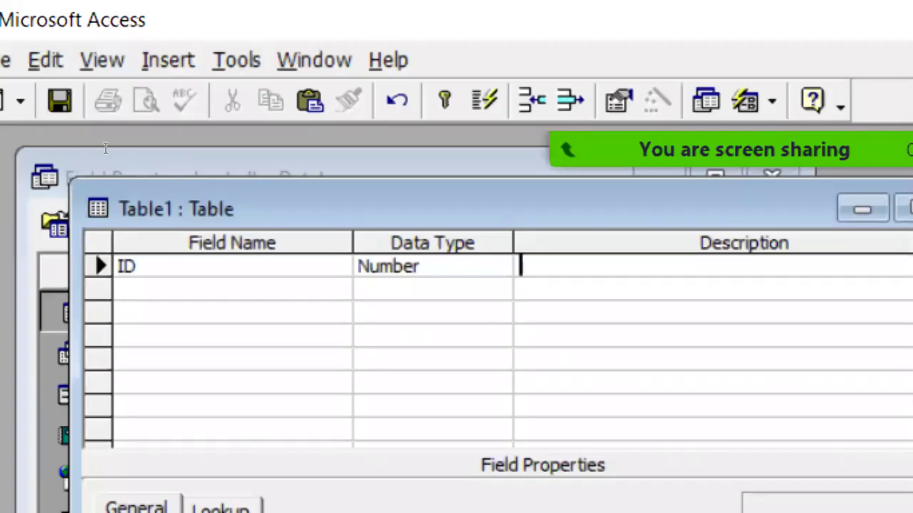
# Add Text fields Name, Father name and Class.
pyautogui.press('Tab')
pyautogui.write('nam')
pyautogui.press('BackSpace')
pyautogui.press('BackSpace')
pyautogui.press('BackSpace')
pyautogui.write('Name')
pyautogui.press('Tab')
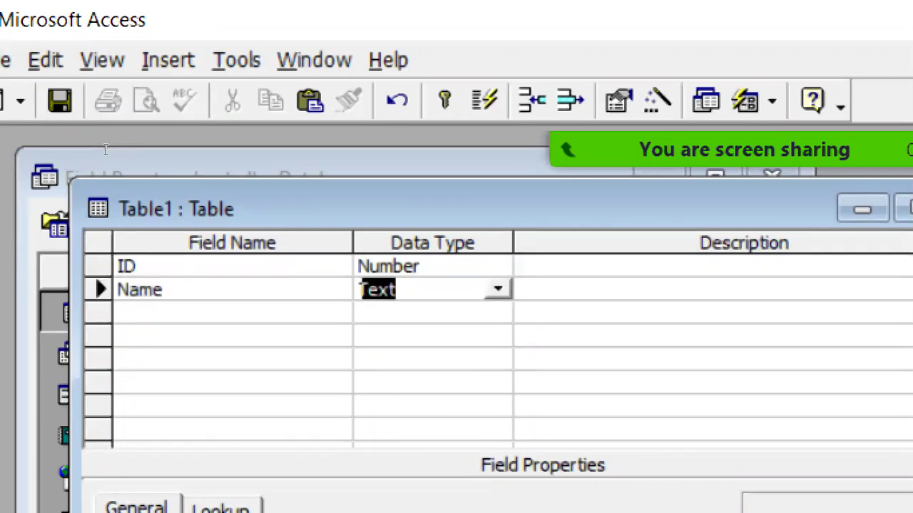
pyautogui.press('Tab')
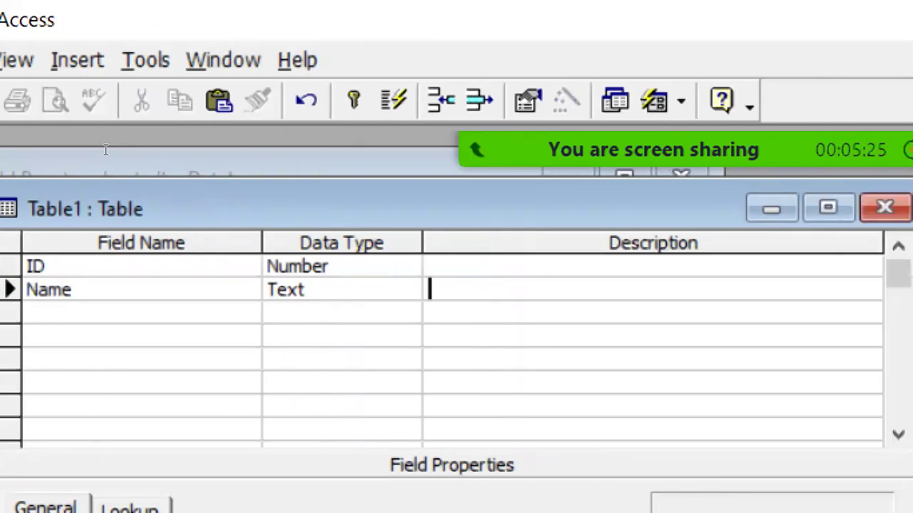
pyautogui.press('Tab')
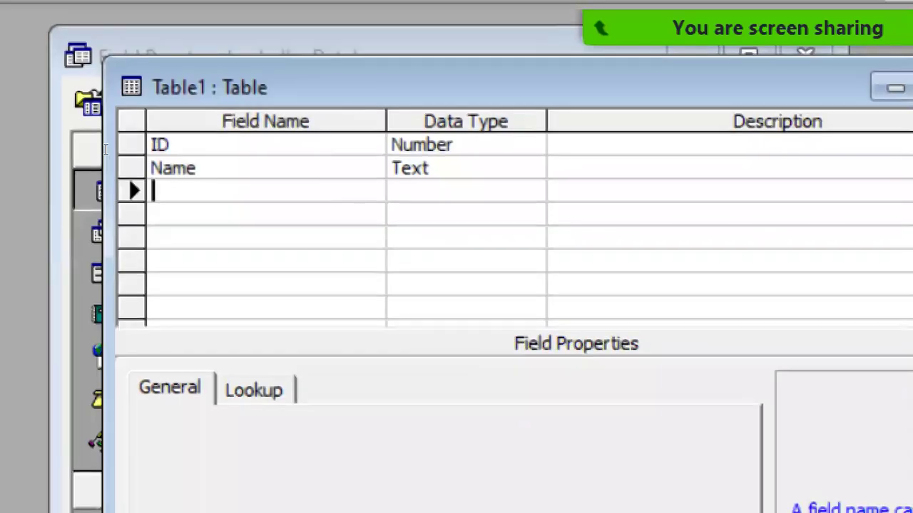
pyautogui.write('f')
pyautogui.press('BackSpace')
pyautogui.write('Father name')
pyautogui.press('Tab')
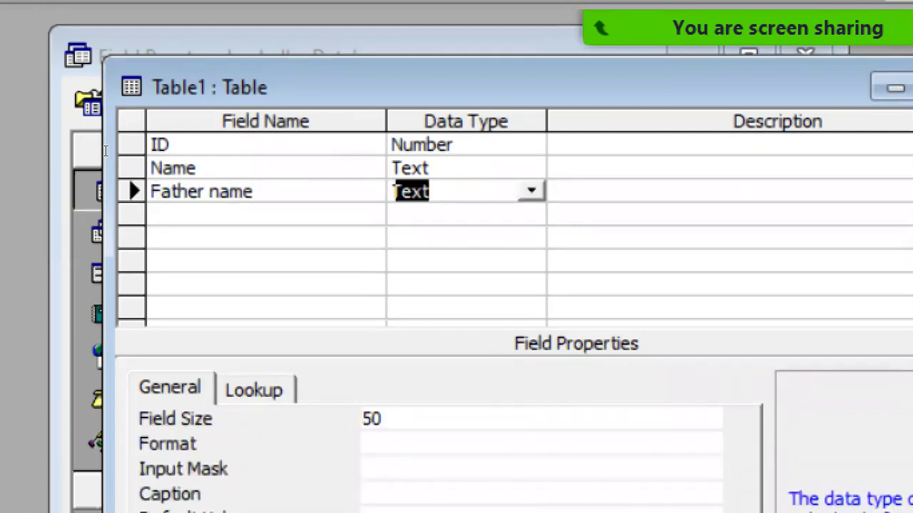
pyautogui.press('Tab')
pyautogui.press('Tab')
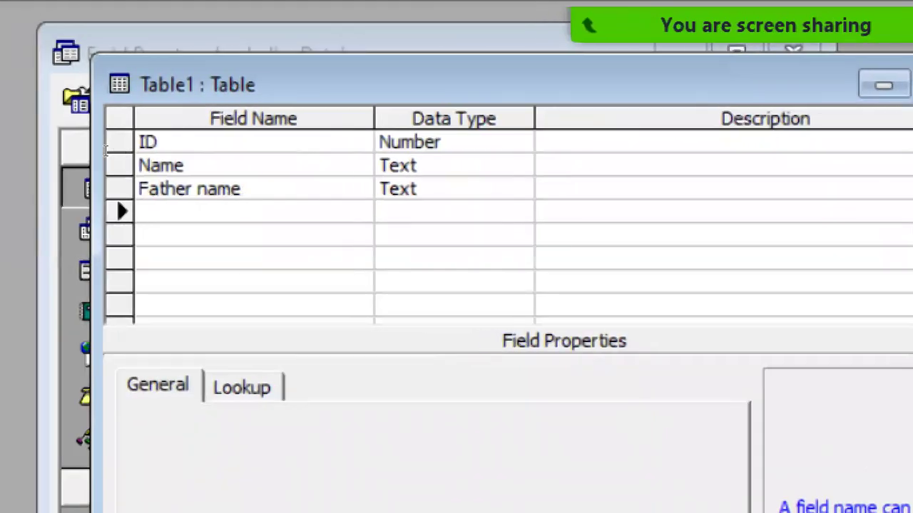
pyautogui.write('Cl')
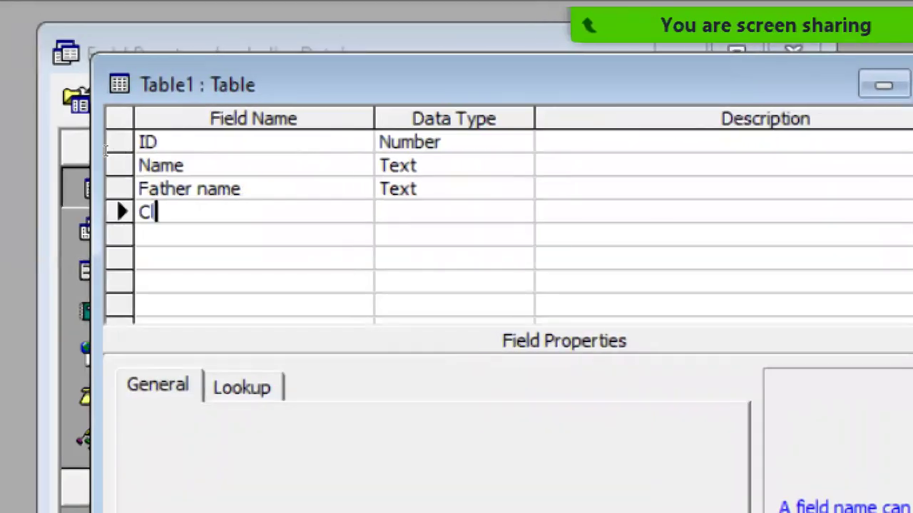
pyautogui.write('ass')
pyautogui.press('Tab')
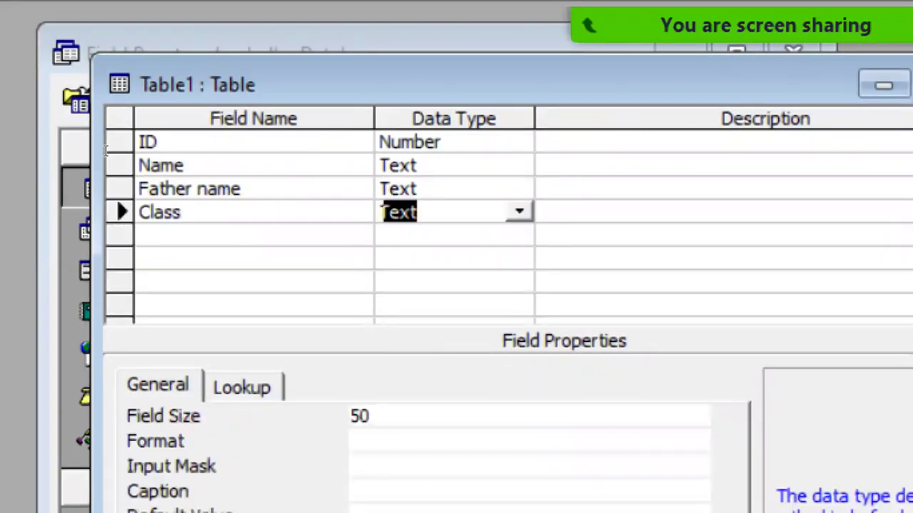
pyautogui.press('Tab')
# Add DOB as a Date/Time field, then Text fields CNIC and Addres.
pyautogui.press('Tab')
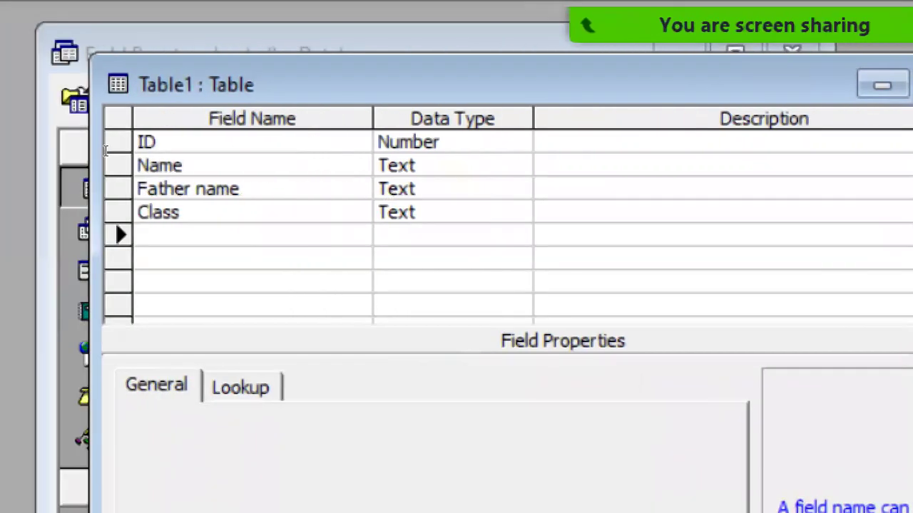
pyautogui.write('DOB')
pyautogui.press('Tab')
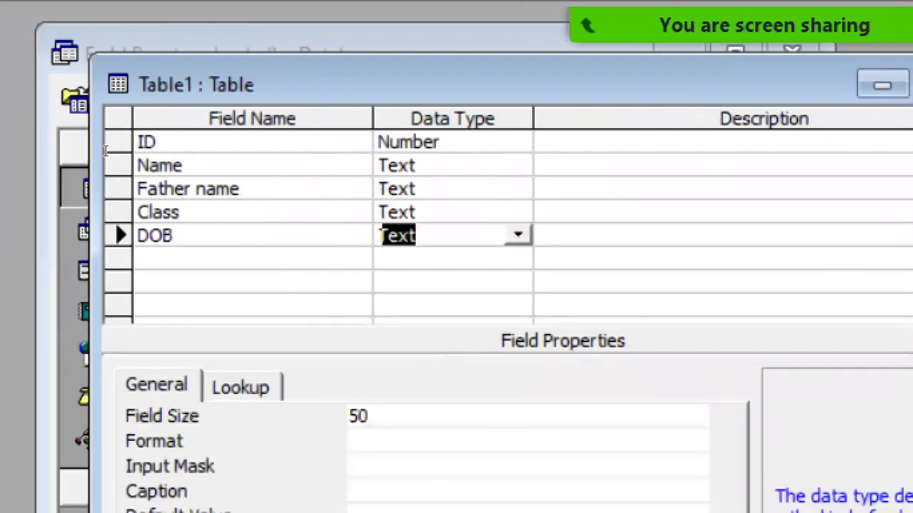
pyautogui.write('Date/Tim')
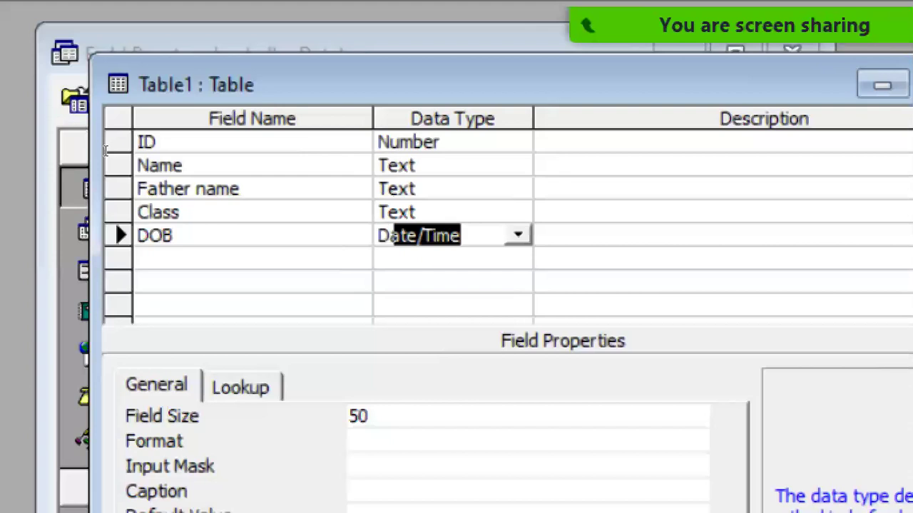
pyautogui.press('Tab')
pyautogui.press('Tab')
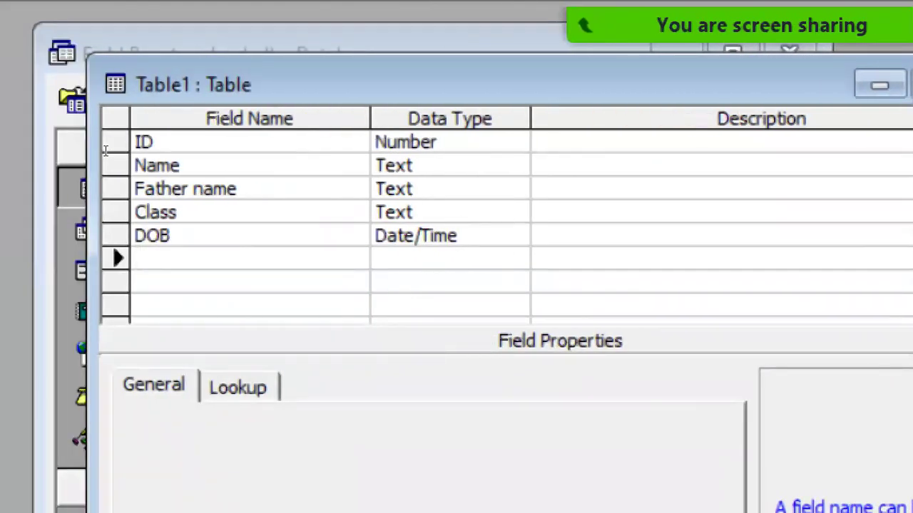
pyautogui.write('CNIC')
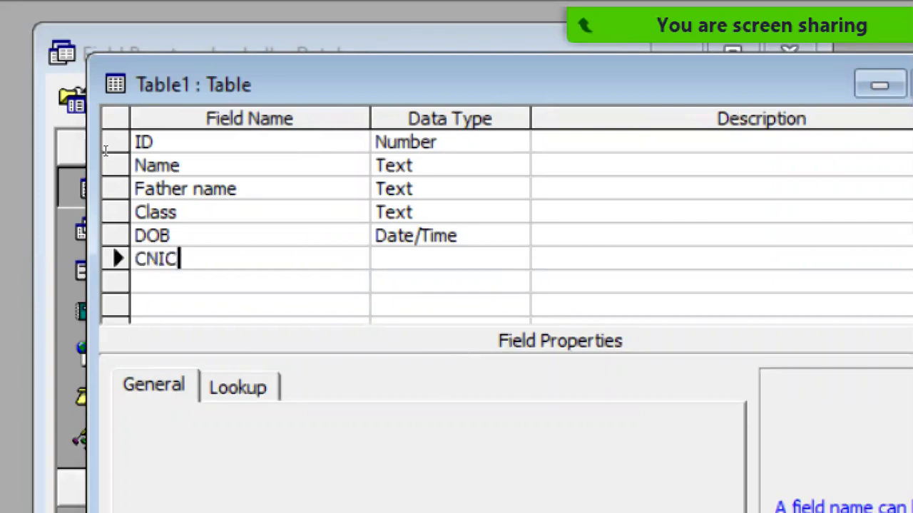
pyautogui.press('Tab')
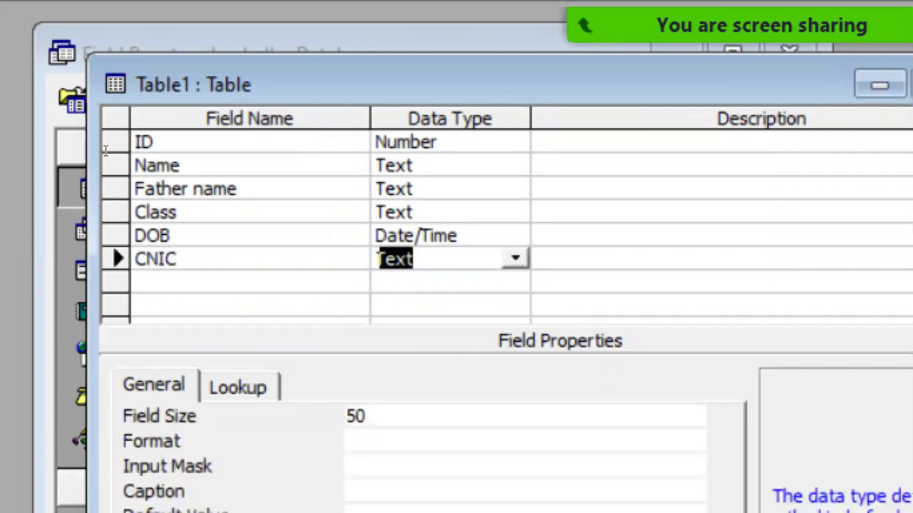
pyautogui.press('Tab')
pyautogui.press('Tab')
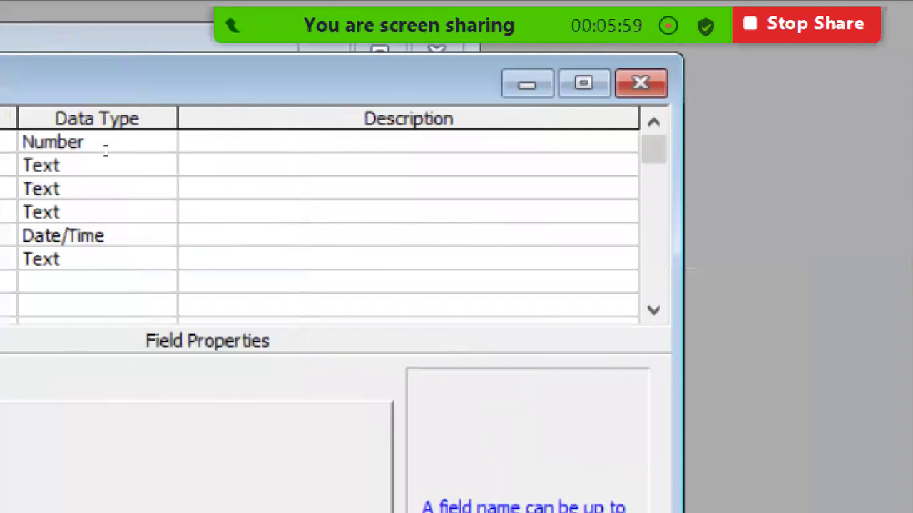
pyautogui.write('As')
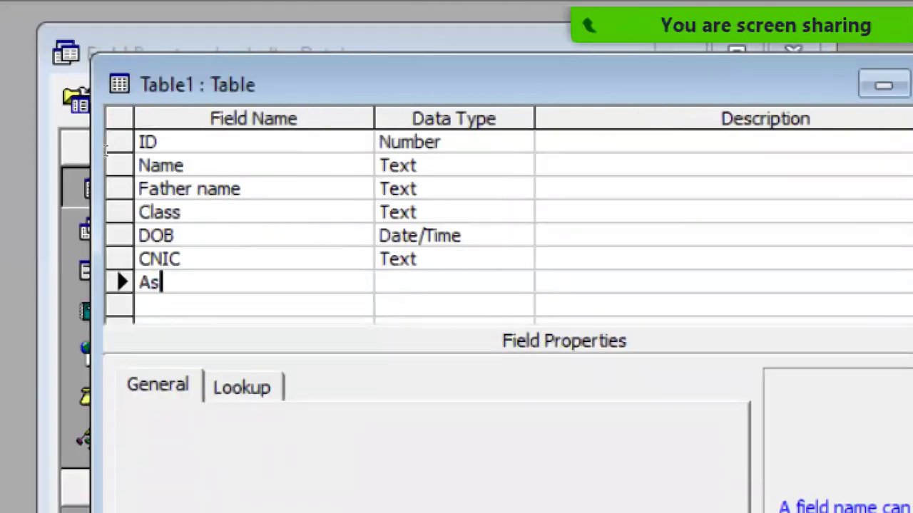
pyautogui.press('BackSpace')
pyautogui.write('dd')
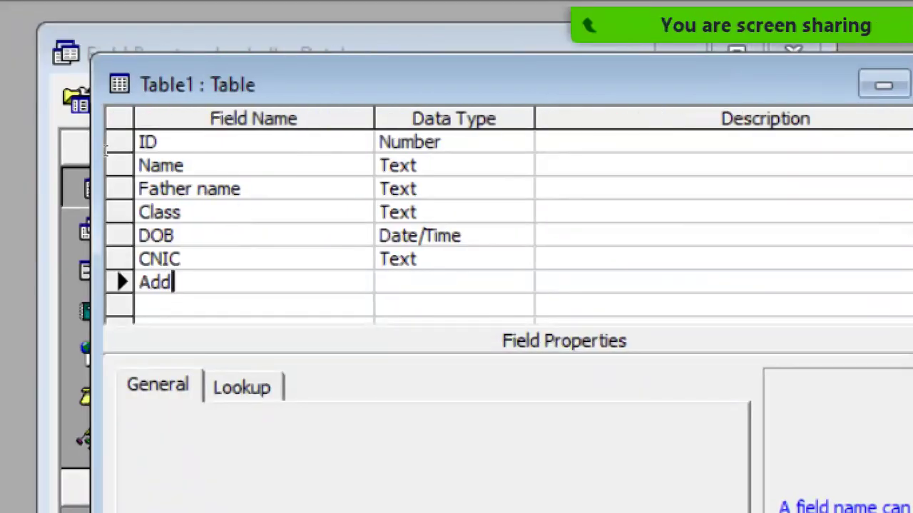
pyautogui.write('res')
pyautogui.press('Tab')
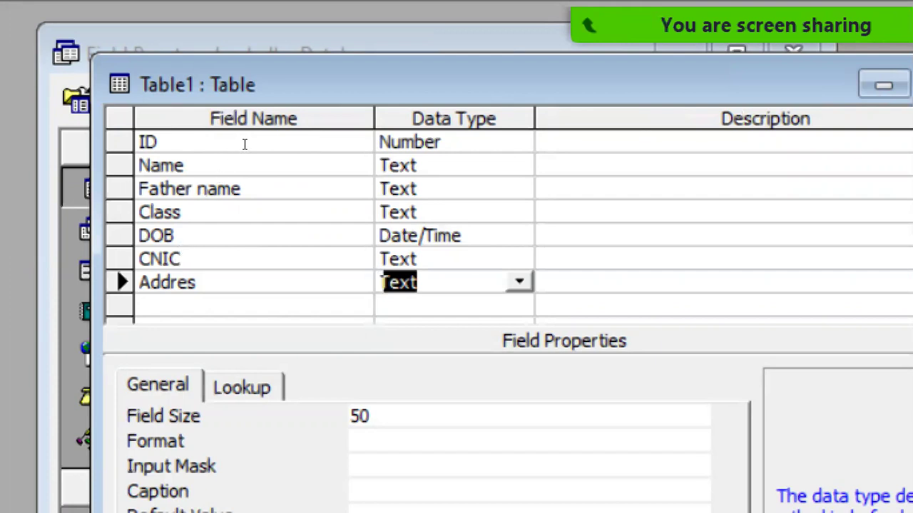
pyautogui.press('Up')
pyautogui.press('Up')
pyautogui.press('Up')
pyautogui.press('Up')
pyautogui.press('Up')
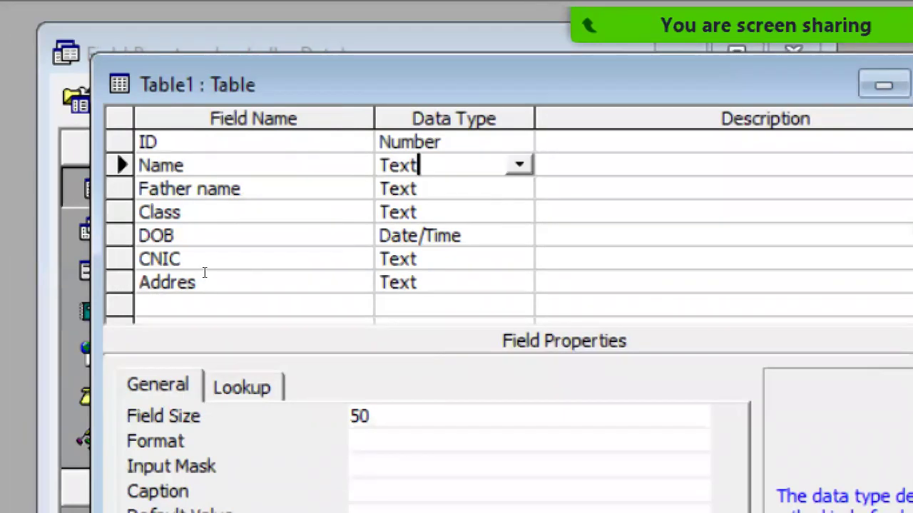
# Return to the ID field and bring up its Field Size choices, still Long Integer.
pyautogui.press('F6')
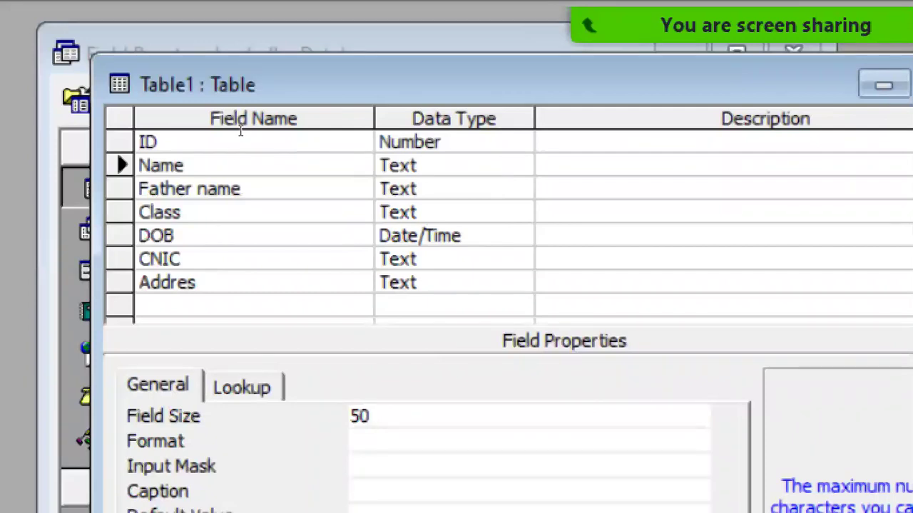
pyautogui.press('F6')
pyautogui.press('Up')
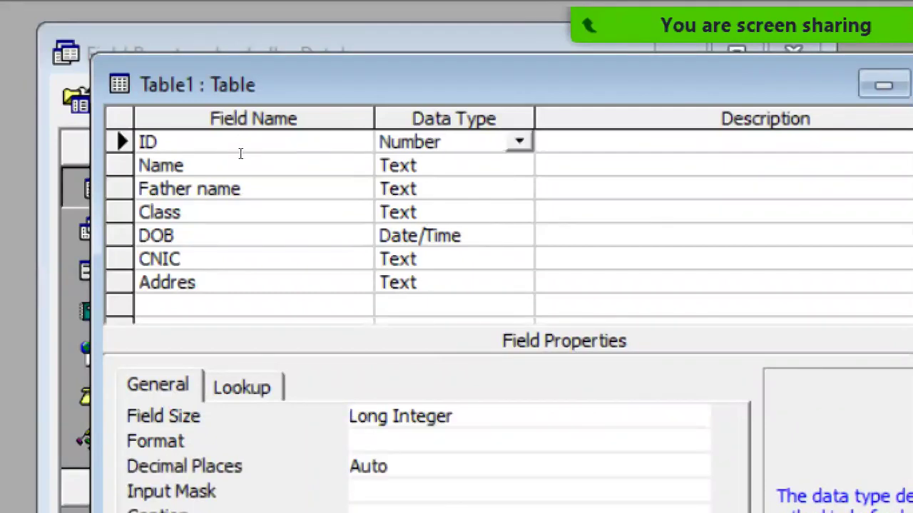
pyautogui.press('Down')
pyautogui.press('Down')
pyautogui.press('Down')
pyautogui.press('Down')
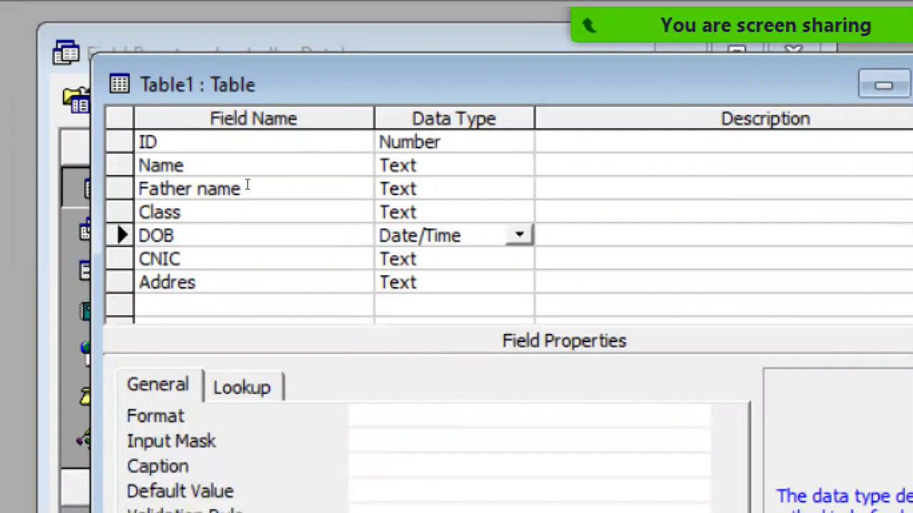
pyautogui.press('Down')
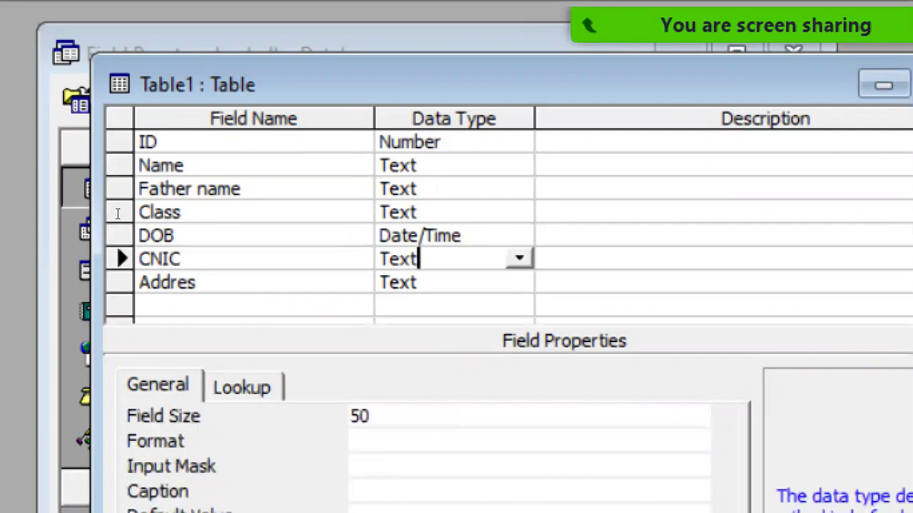
pyautogui.press('Tab')
pyautogui.press('Tab')
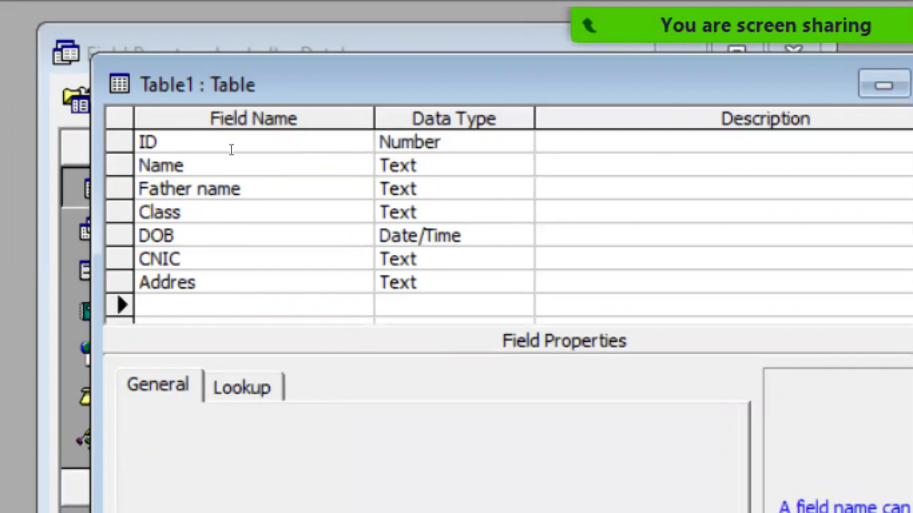
pyautogui.press('Up')
pyautogui.press('Up')
pyautogui.press('Up')
pyautogui.press('Up')
pyautogui.press('Up')
pyautogui.press('Up')
pyautogui.press('Up')
pyautogui.press('Tab')
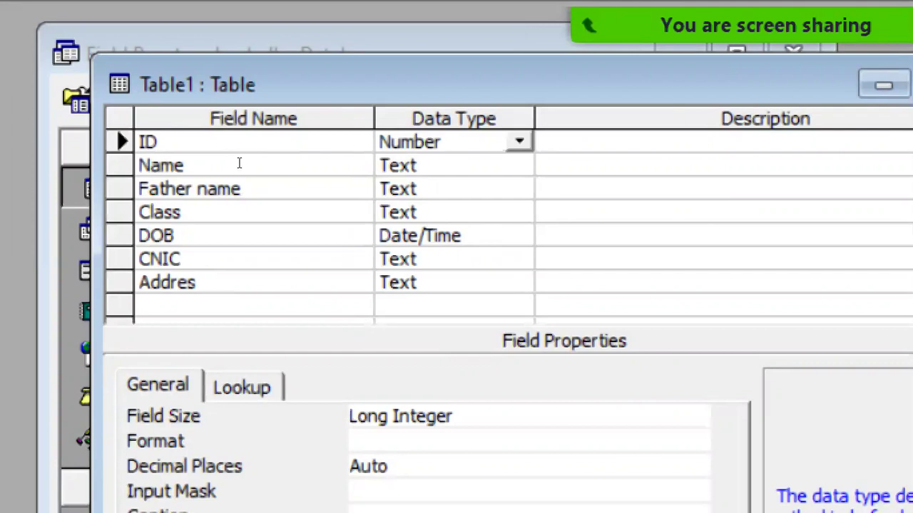
pyautogui.press('F6')
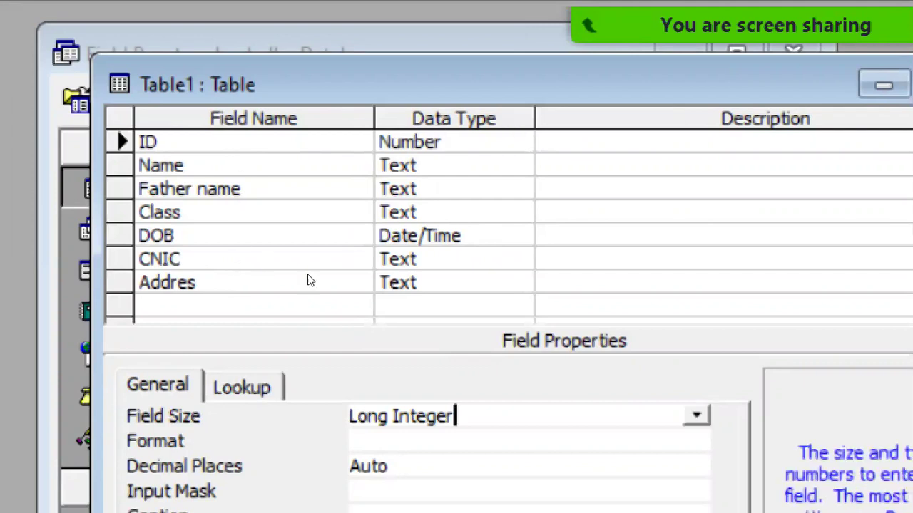
pyautogui.hotkey('alt', 'Down')
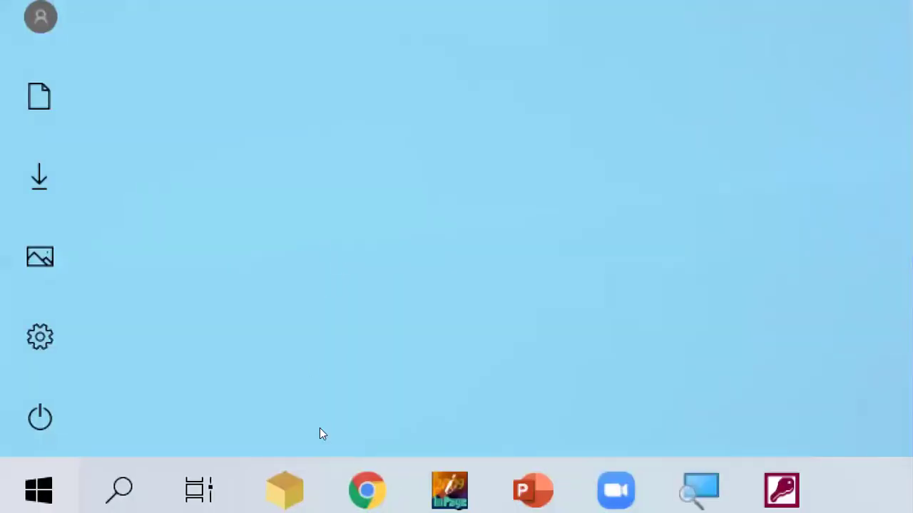
# Bring the table design back and change the ID field size to Byte.
pyautogui.moveTo(717, 479)
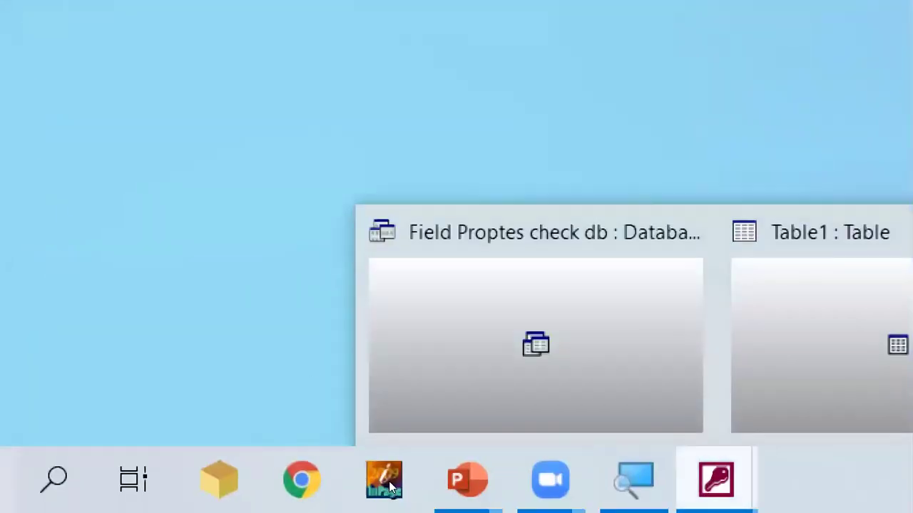
pyautogui.click(451, 414)
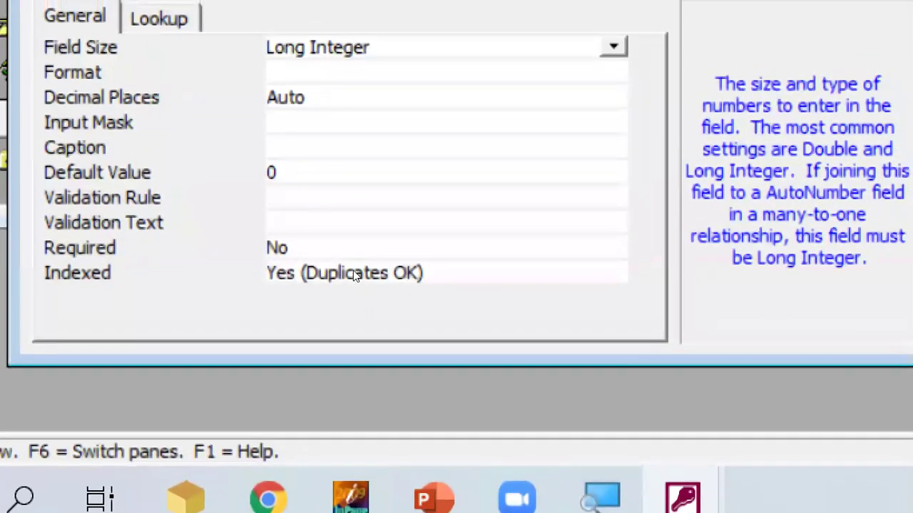
pyautogui.hotkey('alt', 'Down')
pyautogui.press('Up')
pyautogui.press('Up')
pyautogui.press('Down')
pyautogui.press('Down')
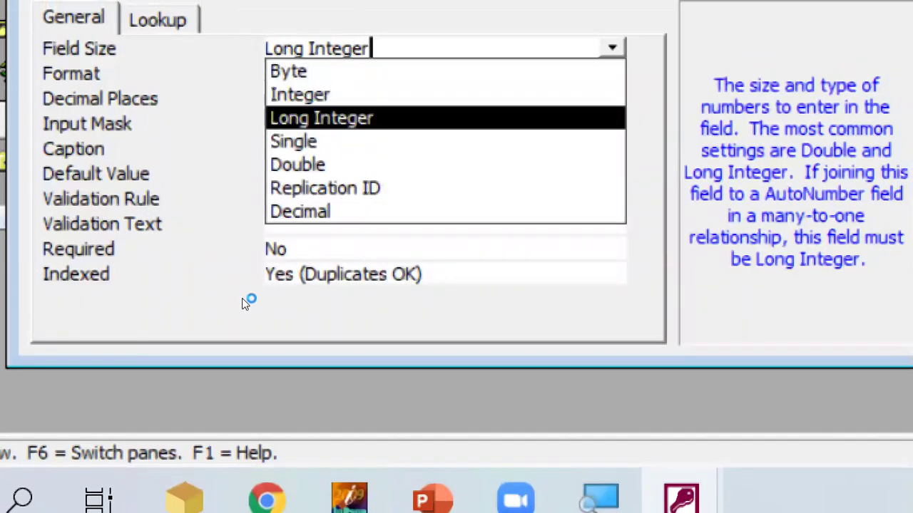
pyautogui.press('Up')
pyautogui.press('Up')
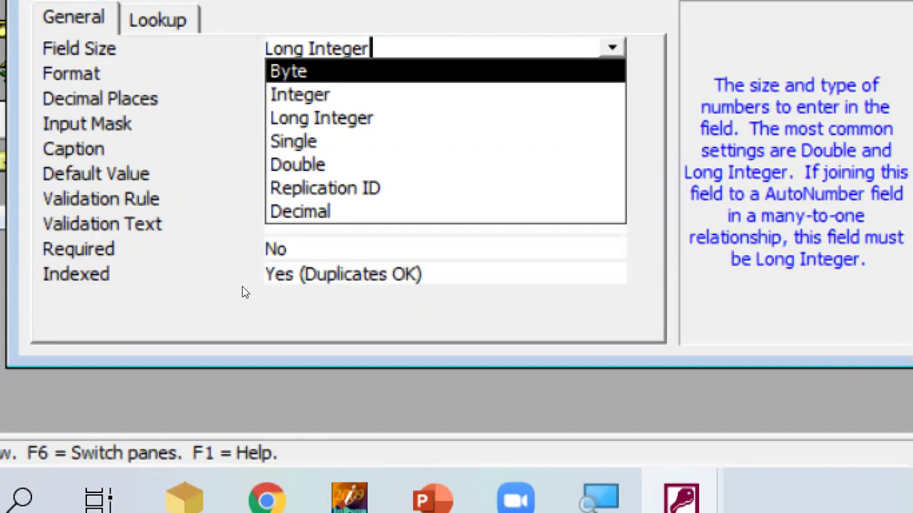
pyautogui.press('Down')
pyautogui.press('Down')
pyautogui.press('Down')
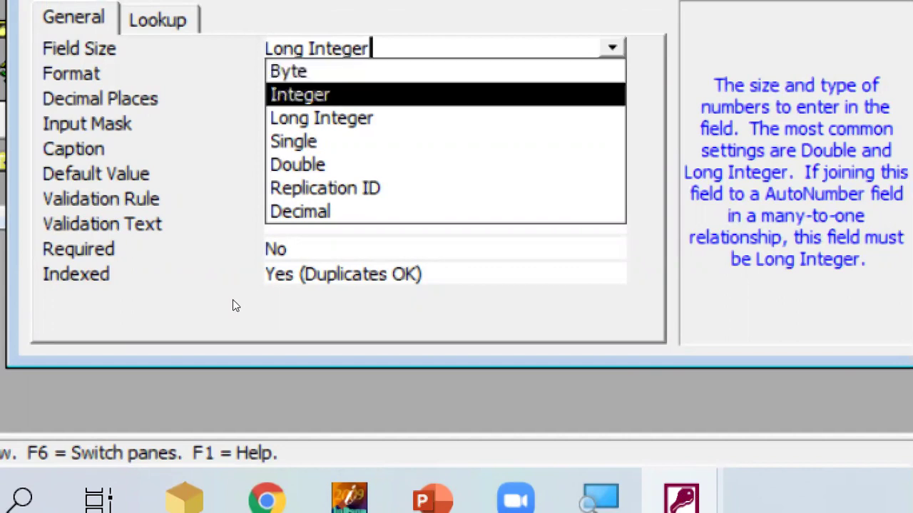
pyautogui.press('Up')
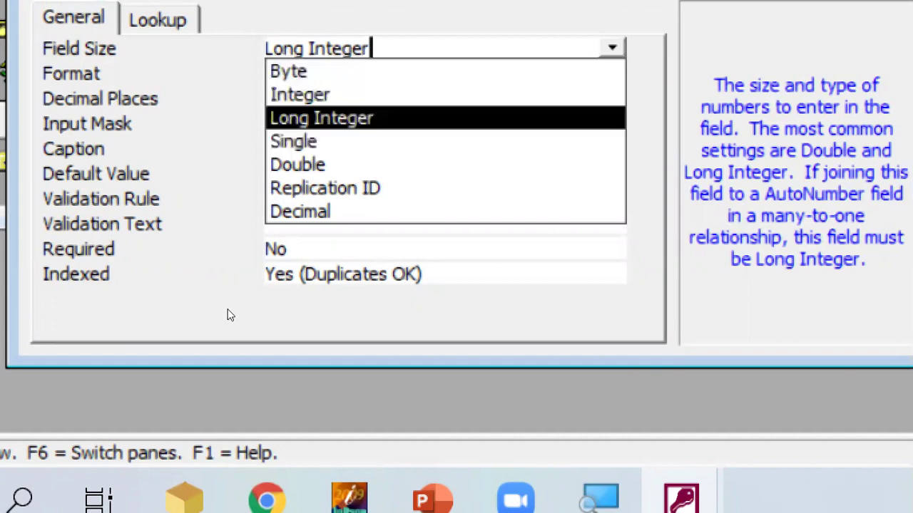
pyautogui.press('Down')
pyautogui.press('Down')
pyautogui.press('Down')
pyautogui.press('Down')
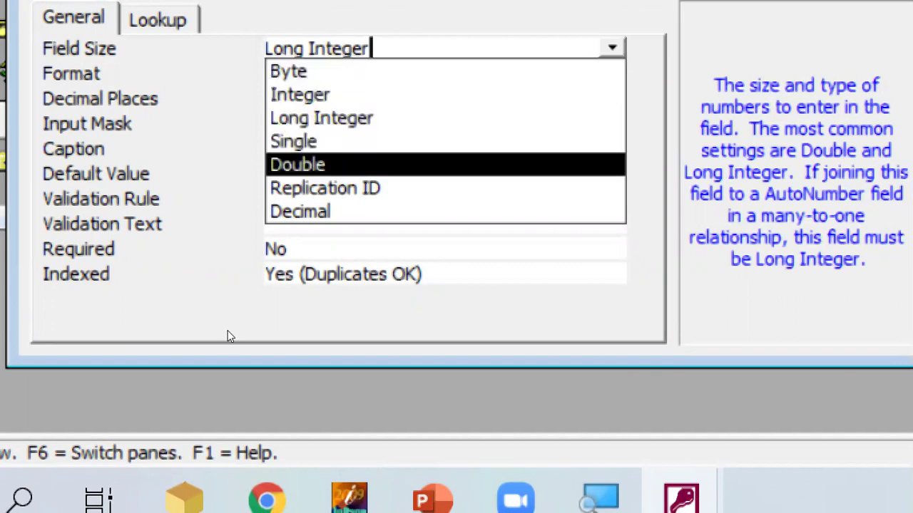
pyautogui.press('Up')
pyautogui.press('Up')
pyautogui.press('Up')
pyautogui.press('Up')
pyautogui.press('Up')
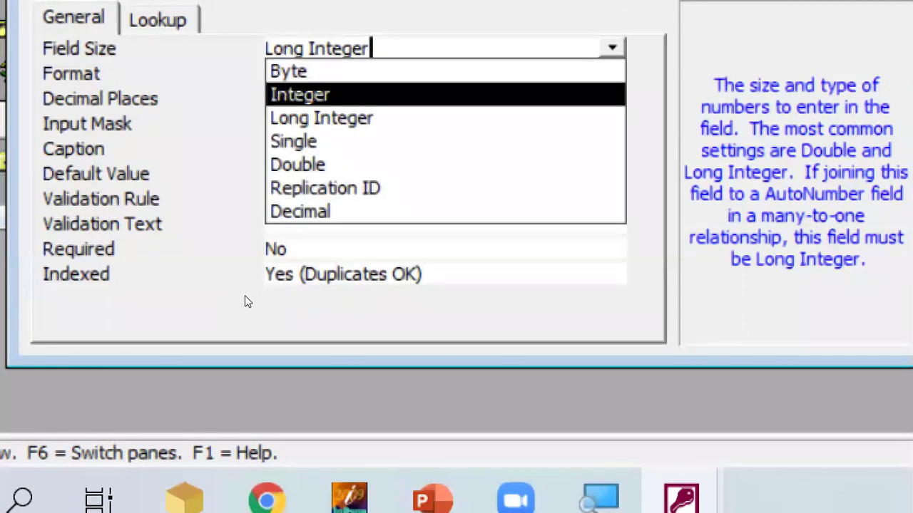
pyautogui.press('Down')
pyautogui.press('Down')
pyautogui.press('Down')
pyautogui.press('Down')
pyautogui.press('Up')
pyautogui.press('Up')
pyautogui.press('Up')
pyautogui.press('Up')
pyautogui.press('Up')
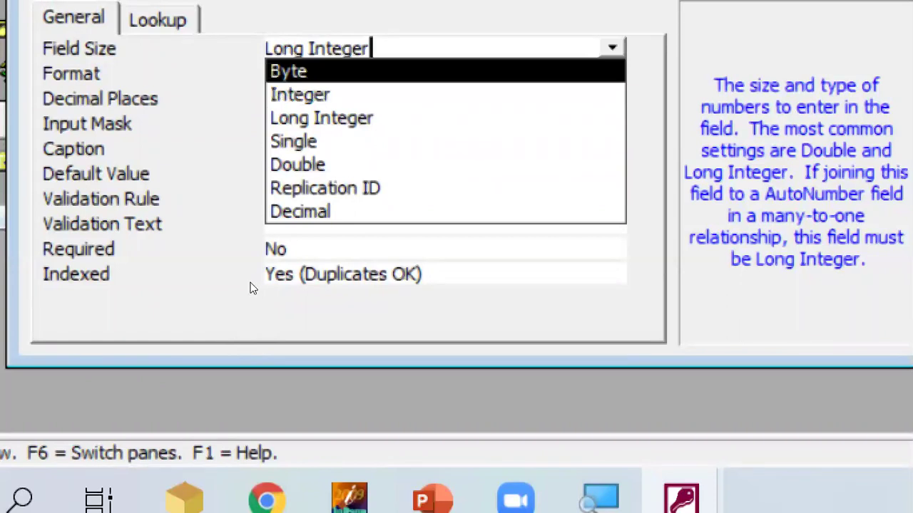
pyautogui.press('Return')
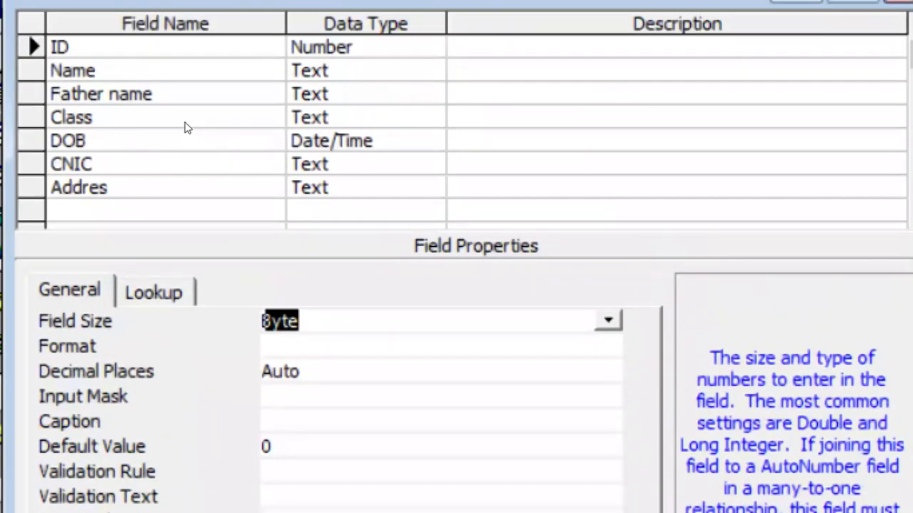
# Set Field Size 30 for Name and Father name, and 10 for Class.
pyautogui.press('Down')
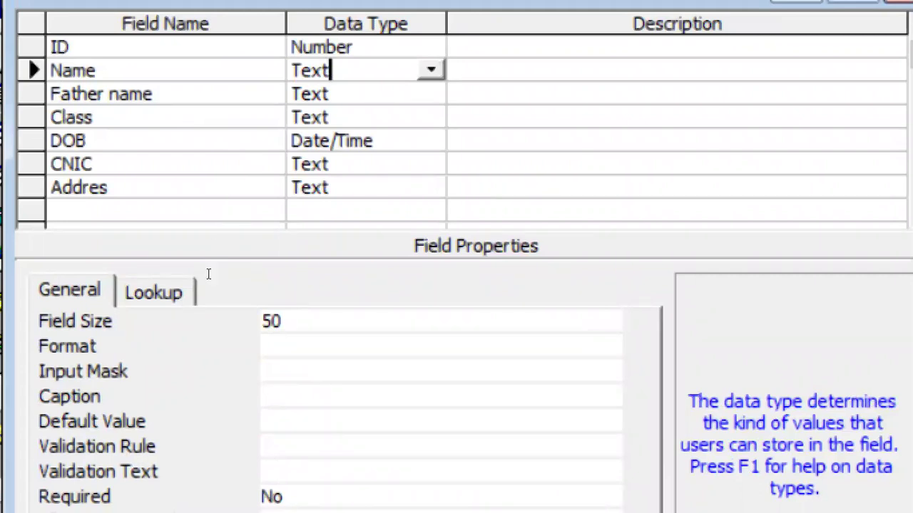
pyautogui.press('F6')
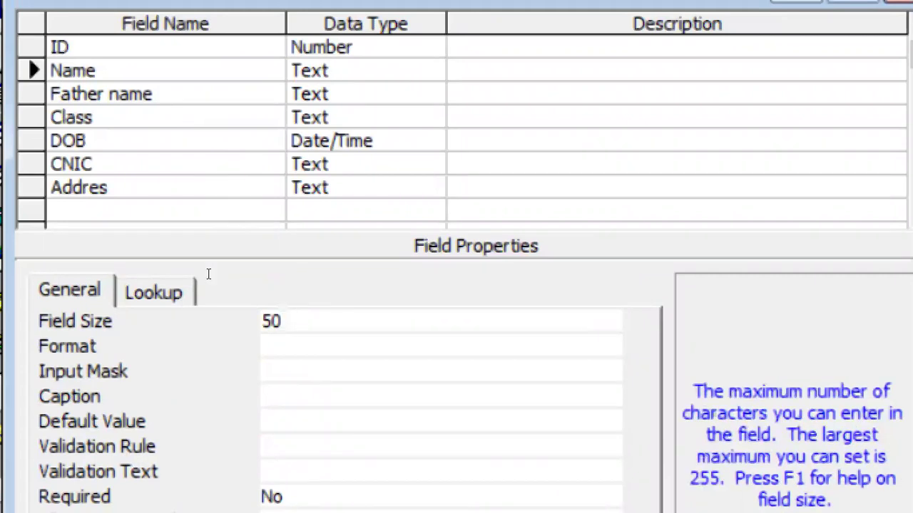
pyautogui.press('BackSpace')
pyautogui.press('BackSpace')
pyautogui.write('30')
pyautogui.press('F6')
pyautogui.press('Down')
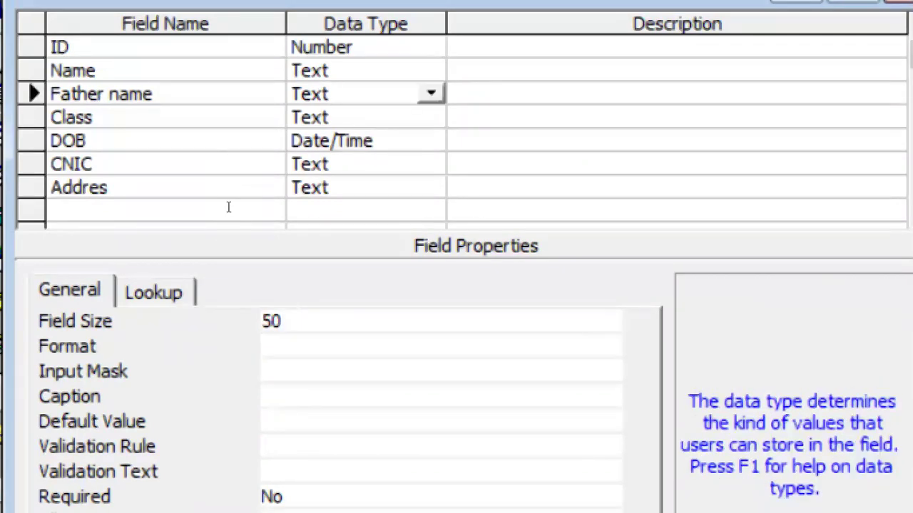
pyautogui.press('F6')
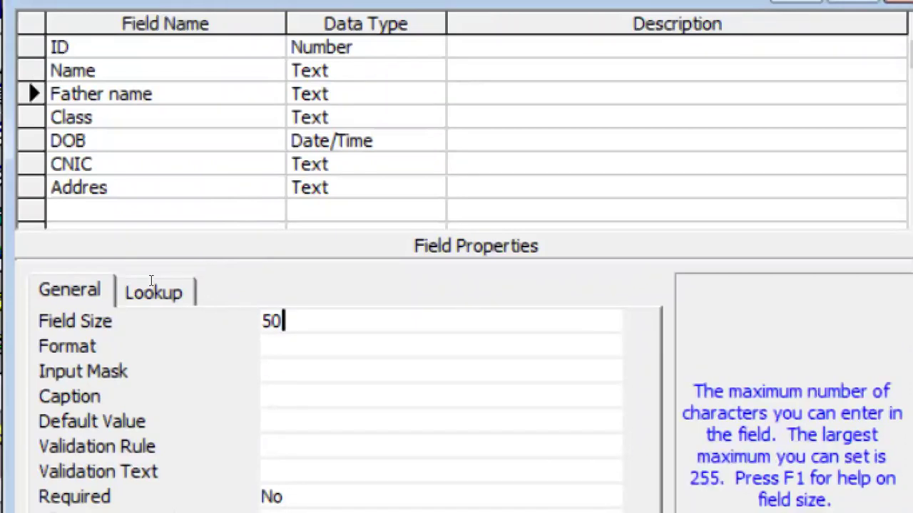
pyautogui.press('BackSpace')
pyautogui.press('BackSpace')
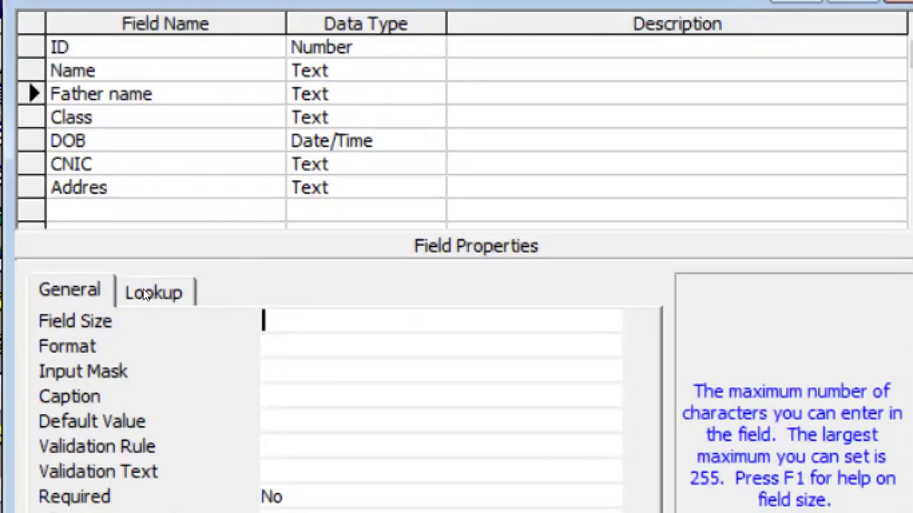
pyautogui.write('30')
pyautogui.press('F6')
pyautogui.press('Down')
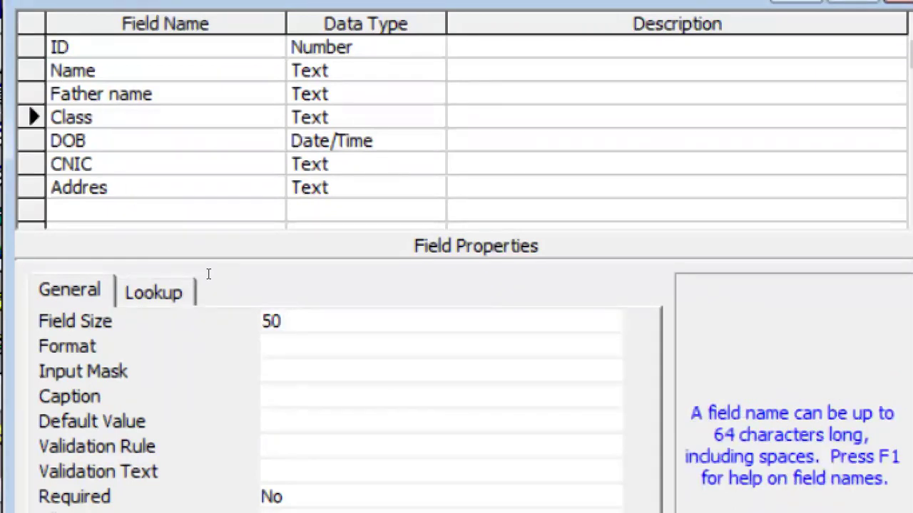
pyautogui.press('F6')
pyautogui.press('BackSpace')
pyautogui.press('BackSpace')
pyautogui.write('10')
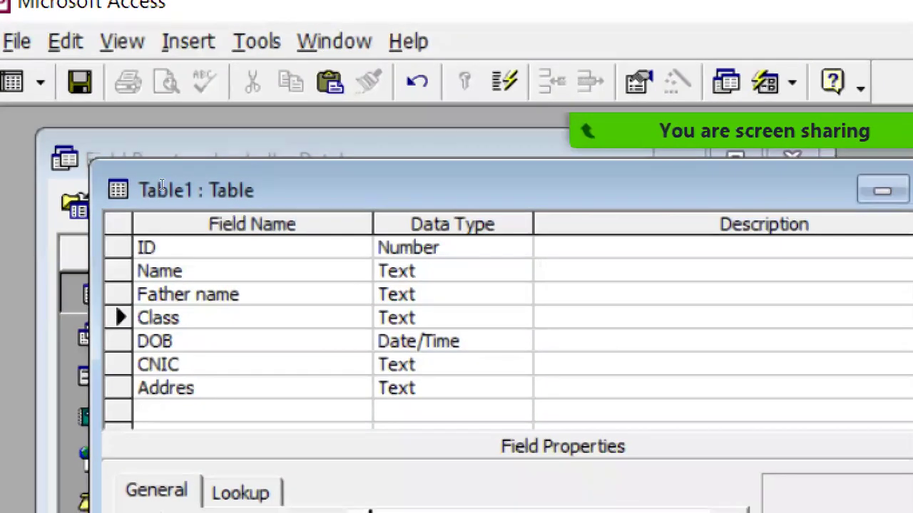
# Change the CNIC field size from 50 to 16.
pyautogui.press('Down')
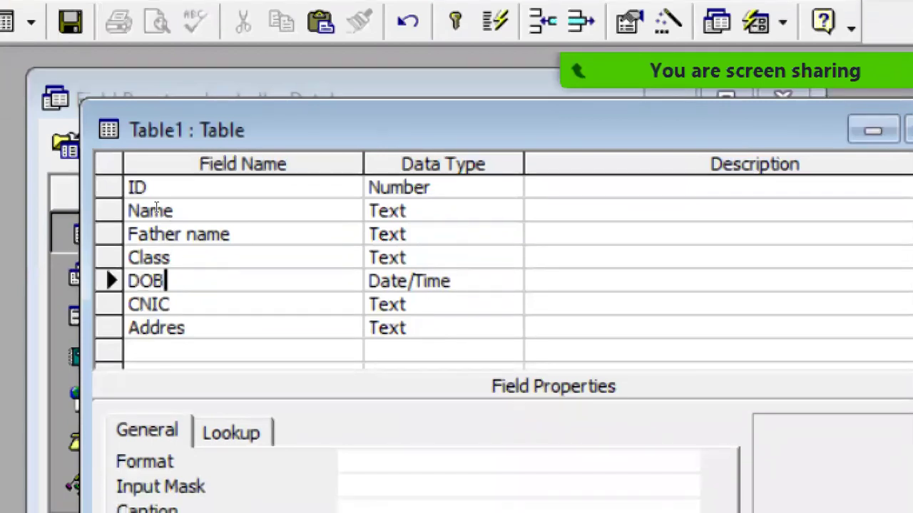
pyautogui.press('Down')
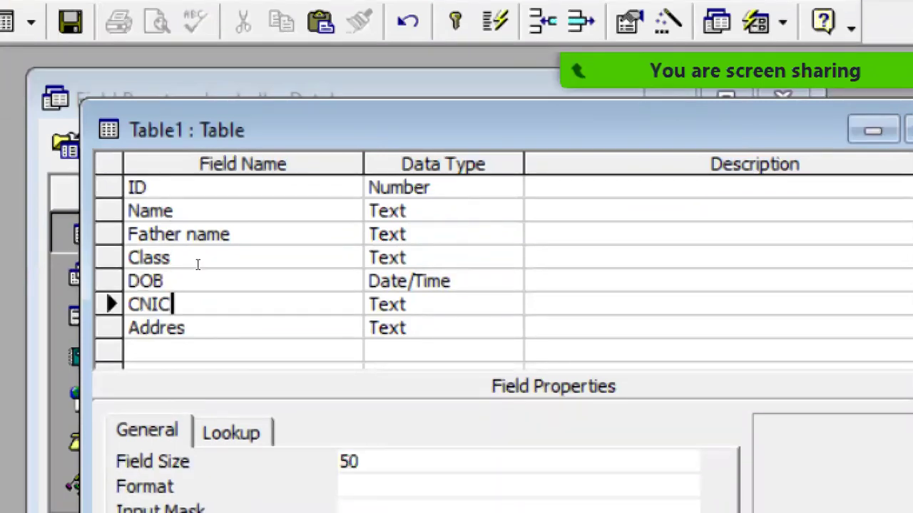
pyautogui.press('F6')
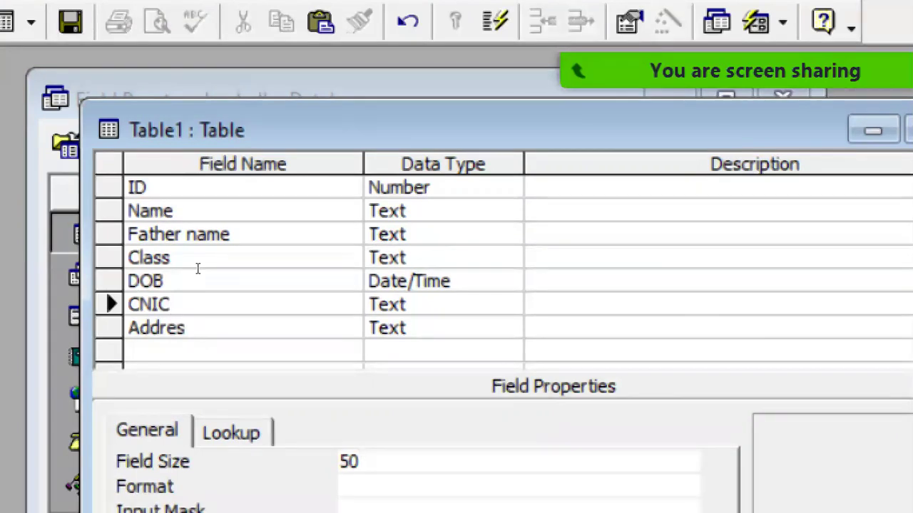
pyautogui.press('BackSpace')
pyautogui.press('BackSpace')
pyautogui.write('16')
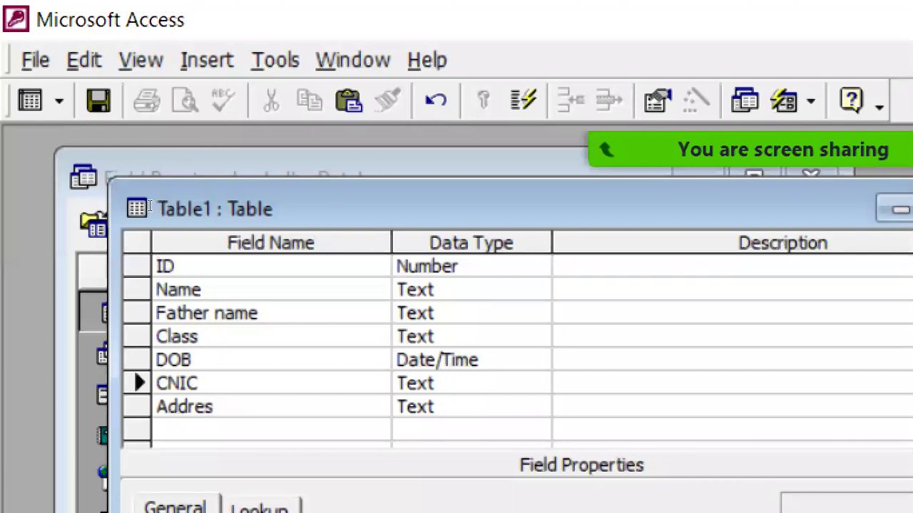
pyautogui.press('Down')
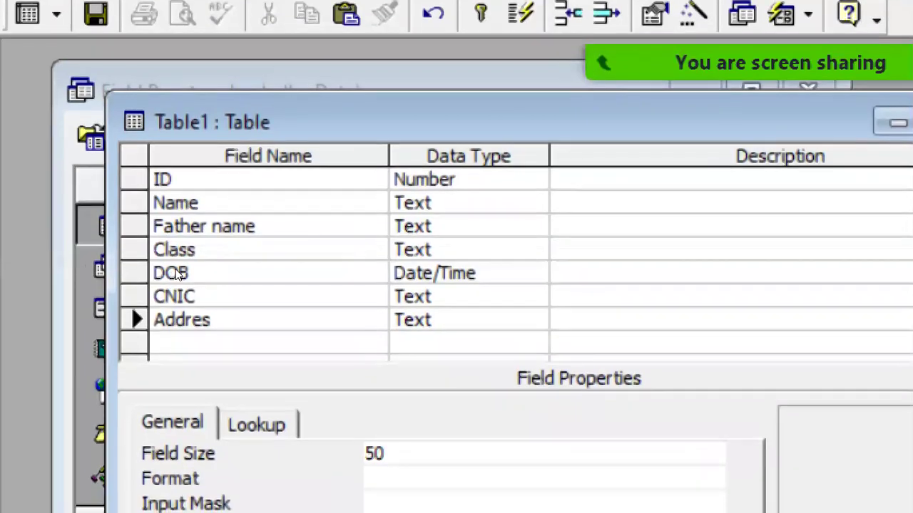
pyautogui.press('Tab')
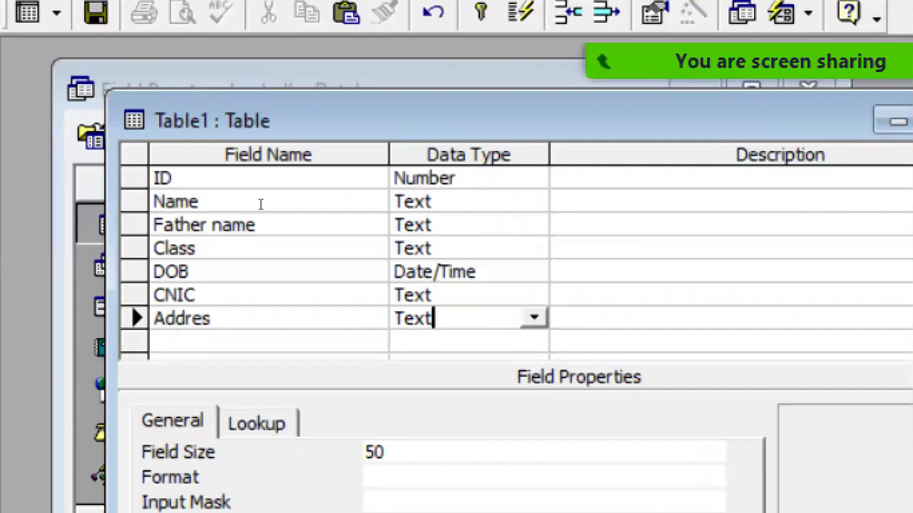
pyautogui.hotkey('alt', 'Down')
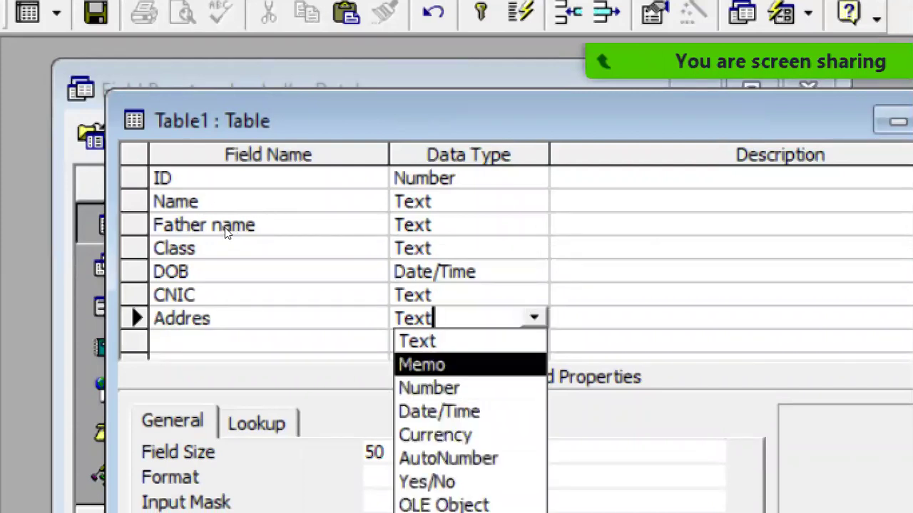
# Make Addres a Memo field, then return to the ID row.
pyautogui.press('Return')
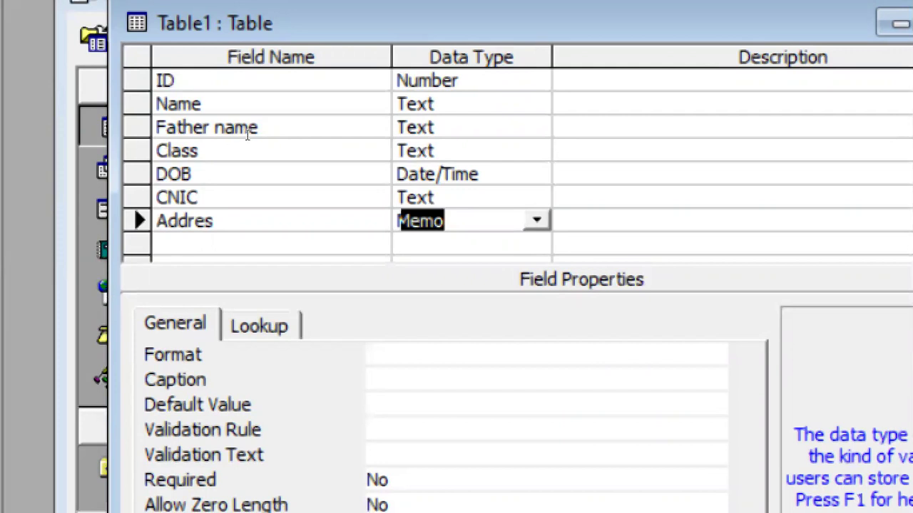
pyautogui.hotkey('ctrl', 'Up')
pyautogui.press('Tab')
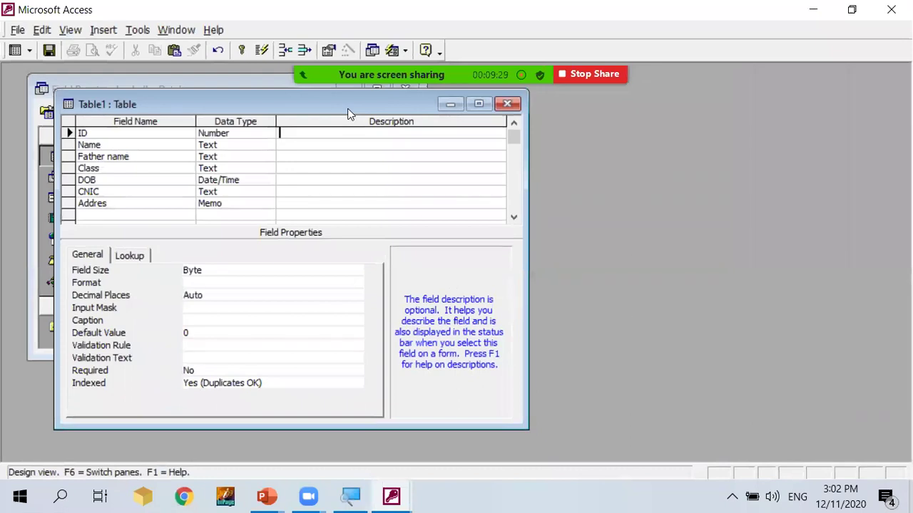
# Save the new table as 'student' without a primary key and select it in the table list.
pyautogui.click(507, 104)
pyautogui.click(393, 306)
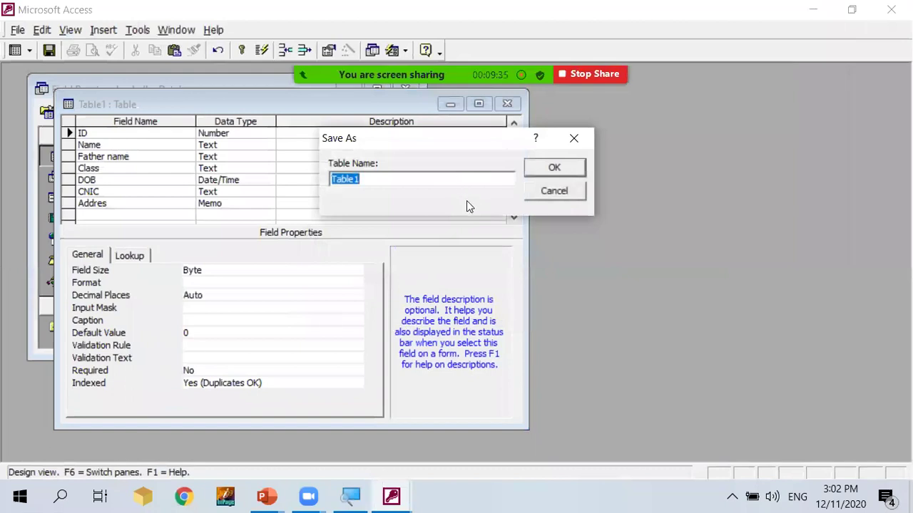
pyautogui.write('student')
pyautogui.click(546, 174)
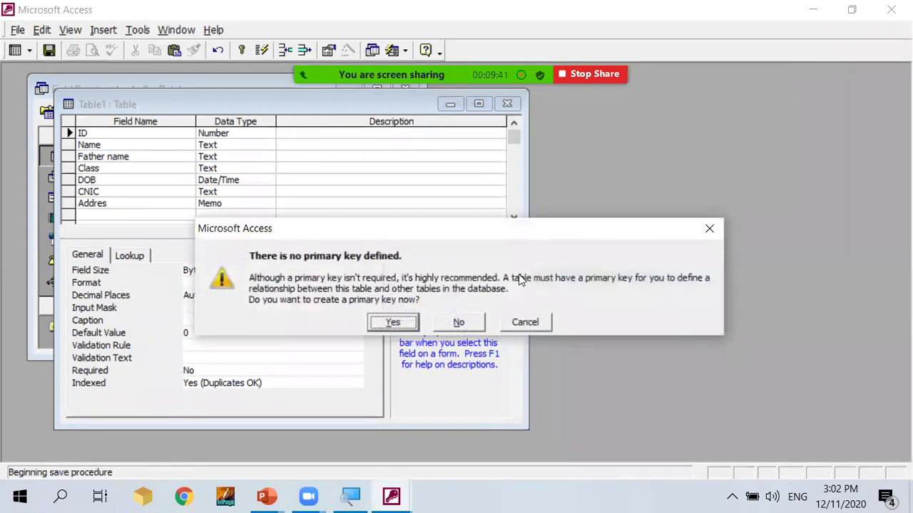
pyautogui.click(458, 321)
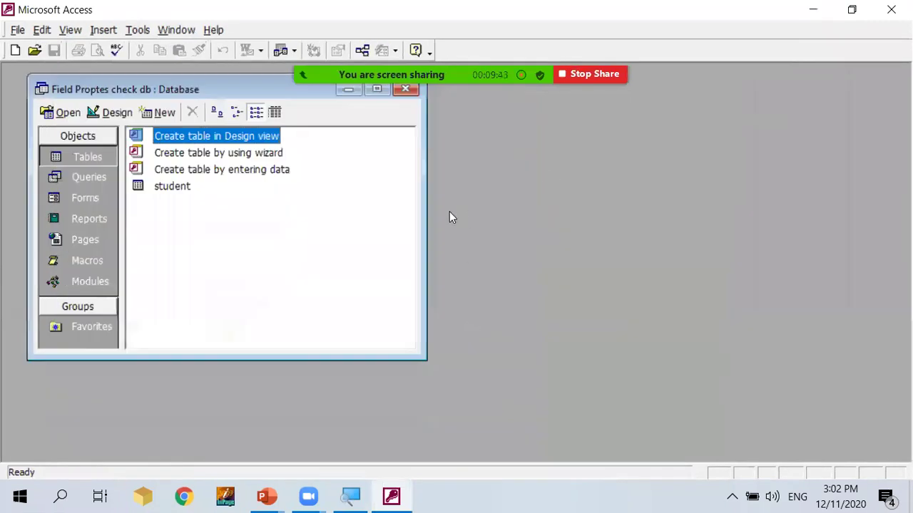
pyautogui.click(166, 192)
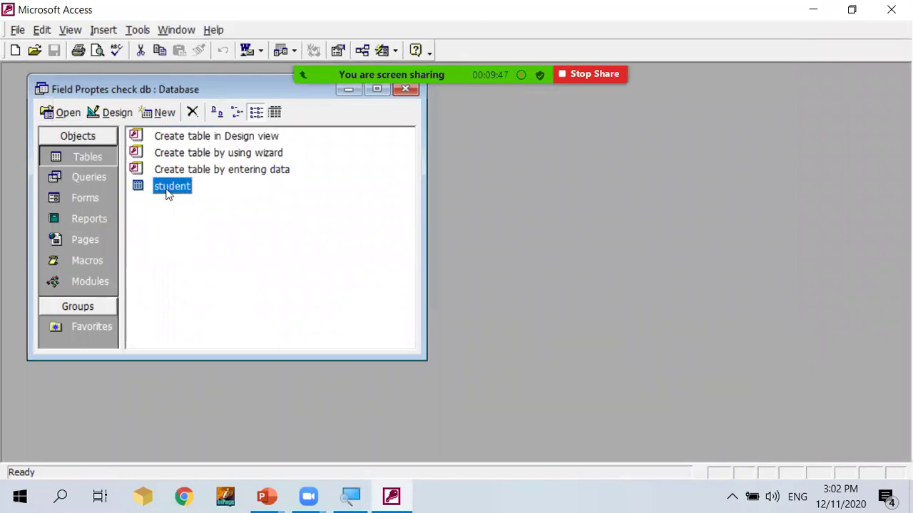
# View the empty student datasheet, then reopen the student table in Design view.
pyautogui.doubleClick(166, 189)
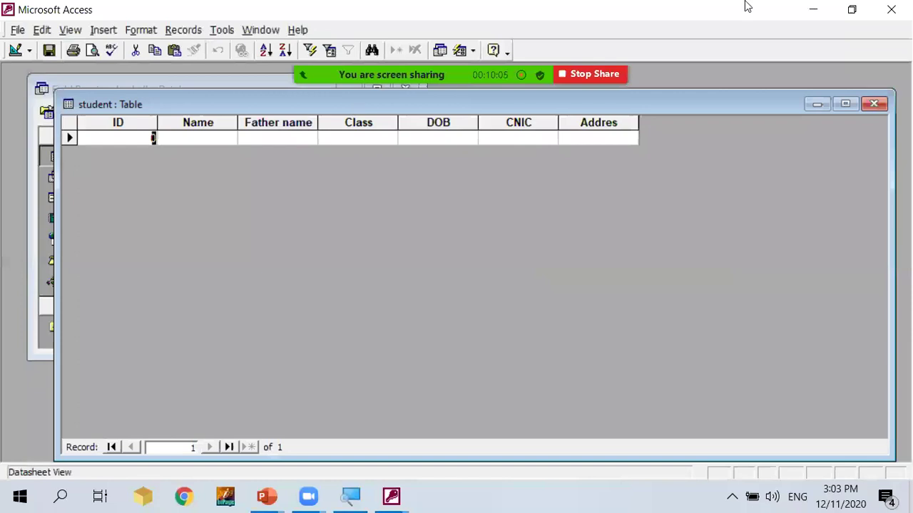
pyautogui.click(873, 104)
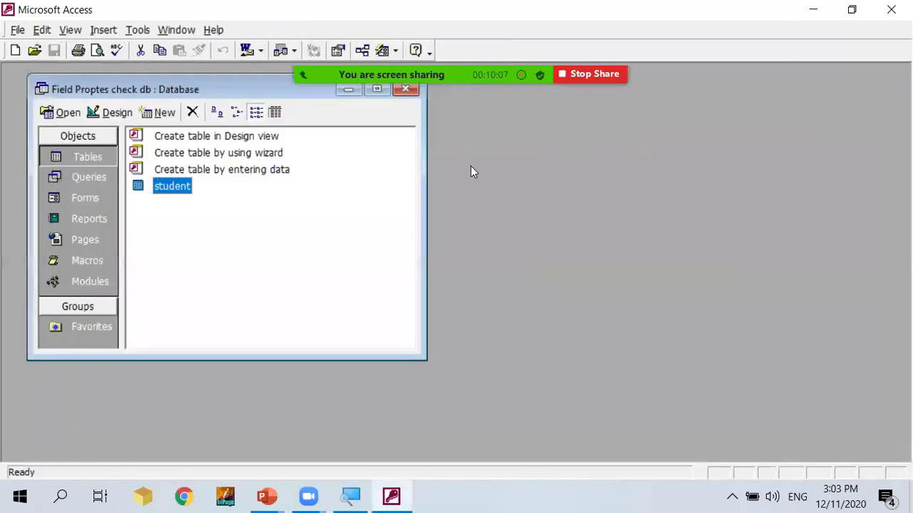
pyautogui.click(114, 113)
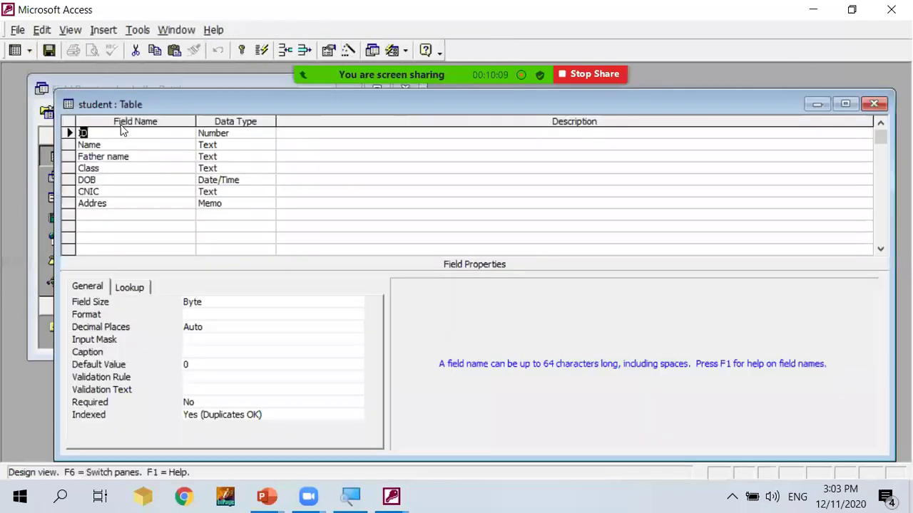
# Give the ID field the caption 'Student Name'.
pyautogui.click(280, 134)
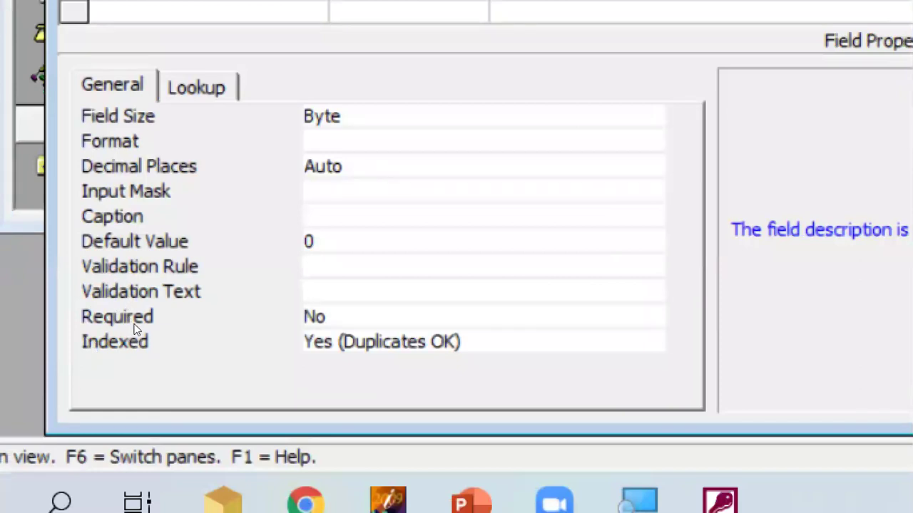
pyautogui.press('F6')
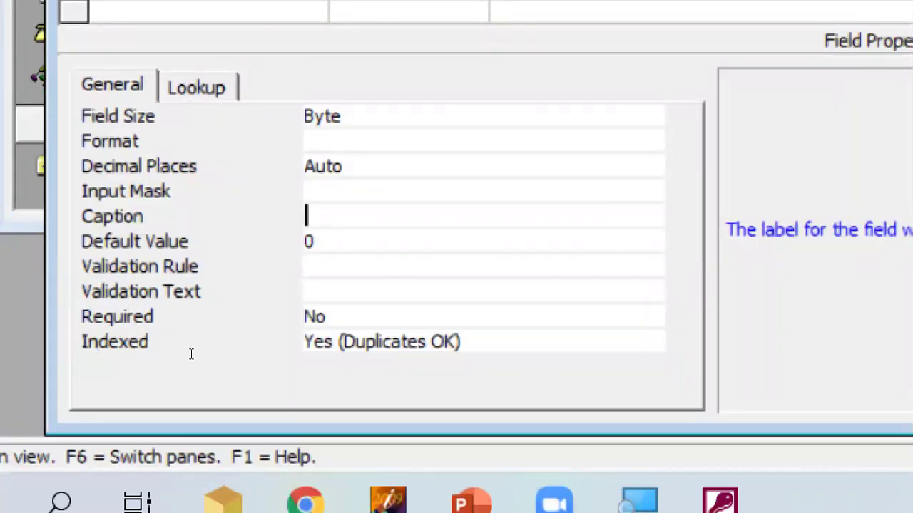
pyautogui.write('Student N')
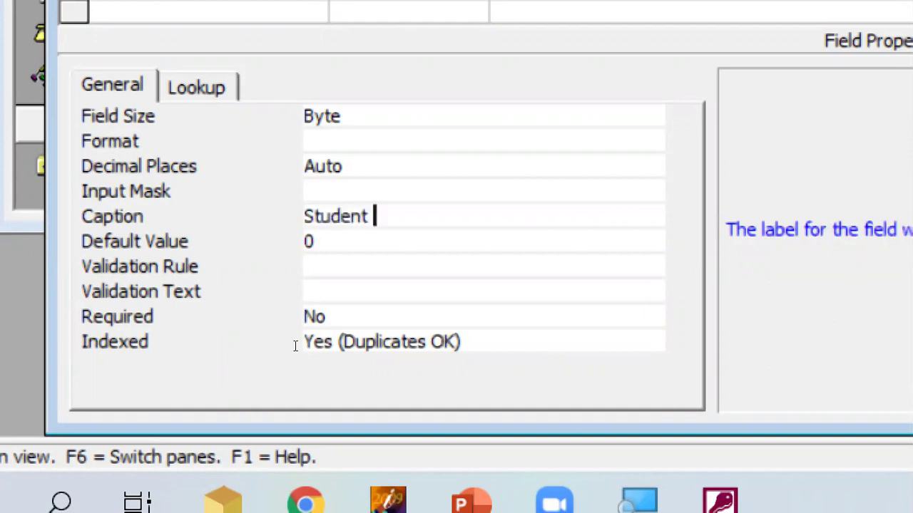
pyautogui.write('ame')
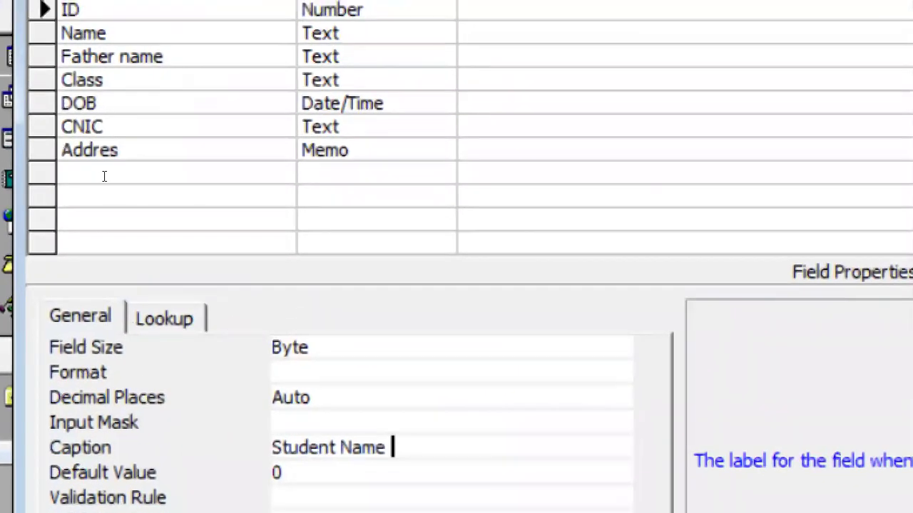
pyautogui.click(141, 179)
# Set the DOB field's caption to 'Date Of Birth'.
pyautogui.press('Up')
pyautogui.press('Up')
pyautogui.press('Up')
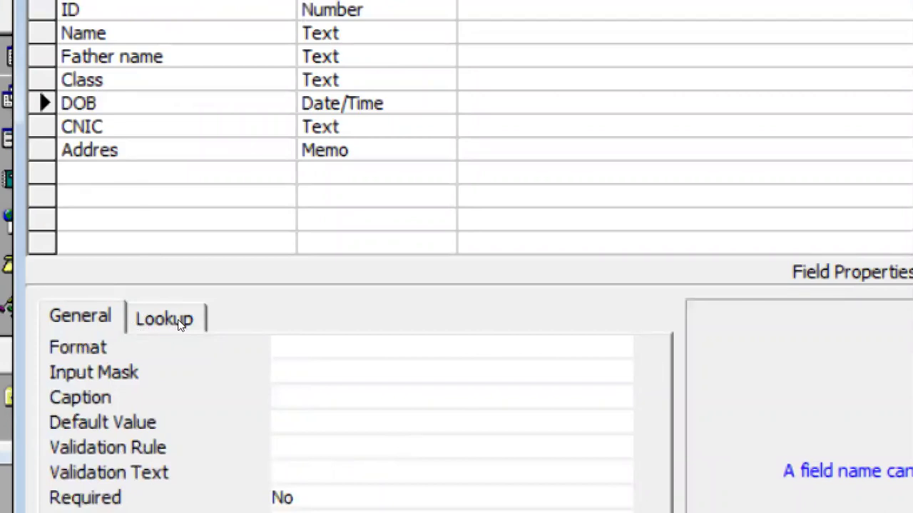
pyautogui.press('F6')
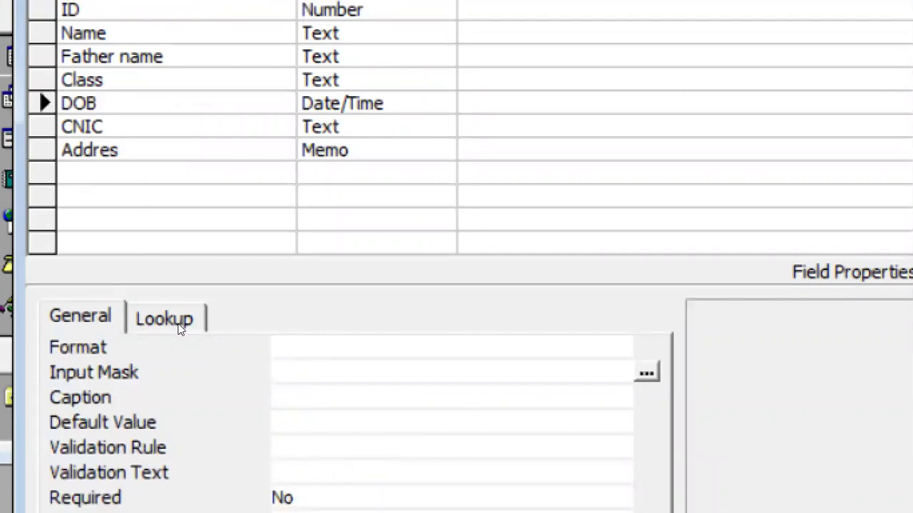
pyautogui.press('Down')
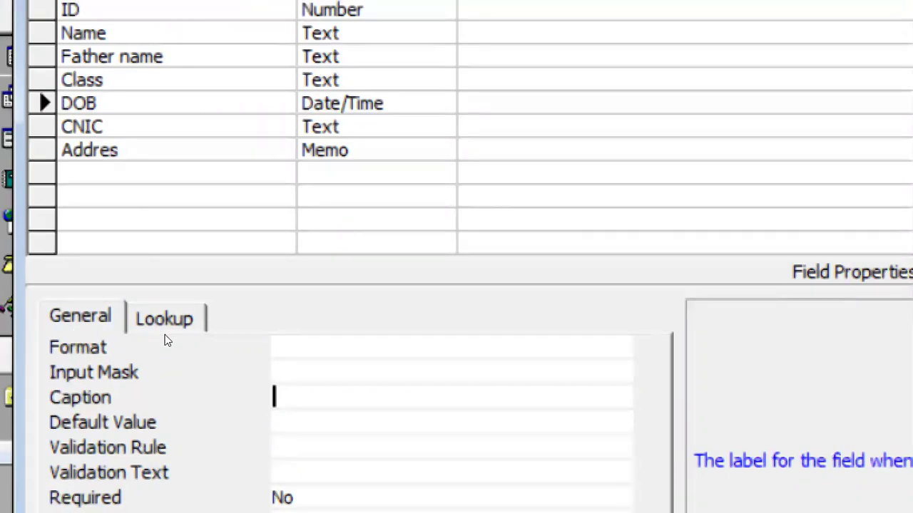
pyautogui.write('Data')
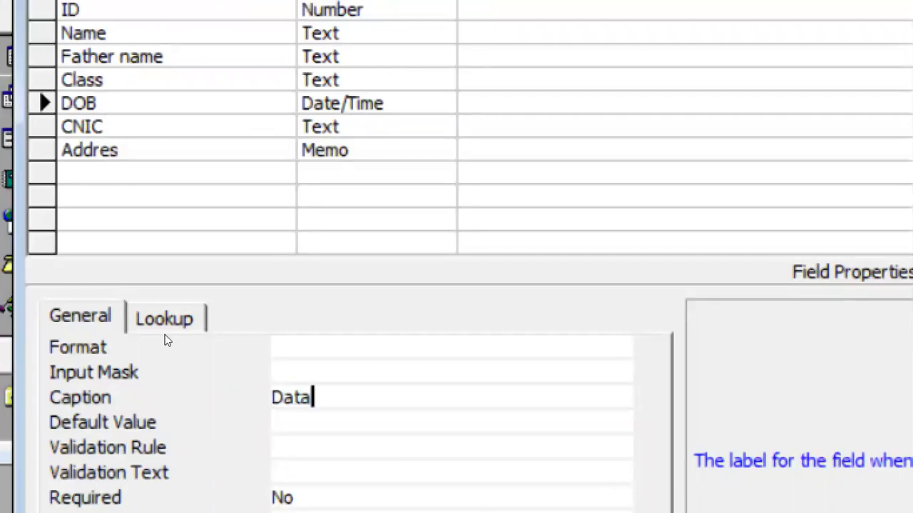
pyautogui.press('BackSpace')
pyautogui.write('e Of ')
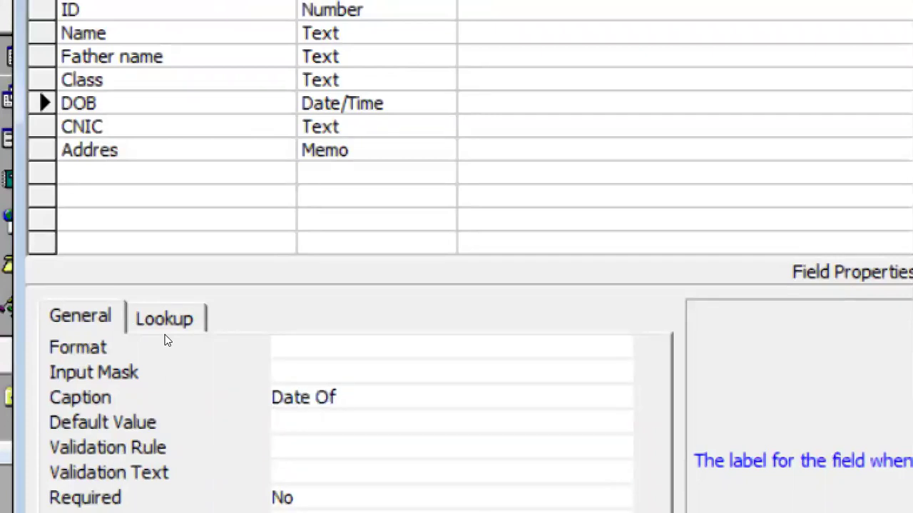
pyautogui.write('Birth')
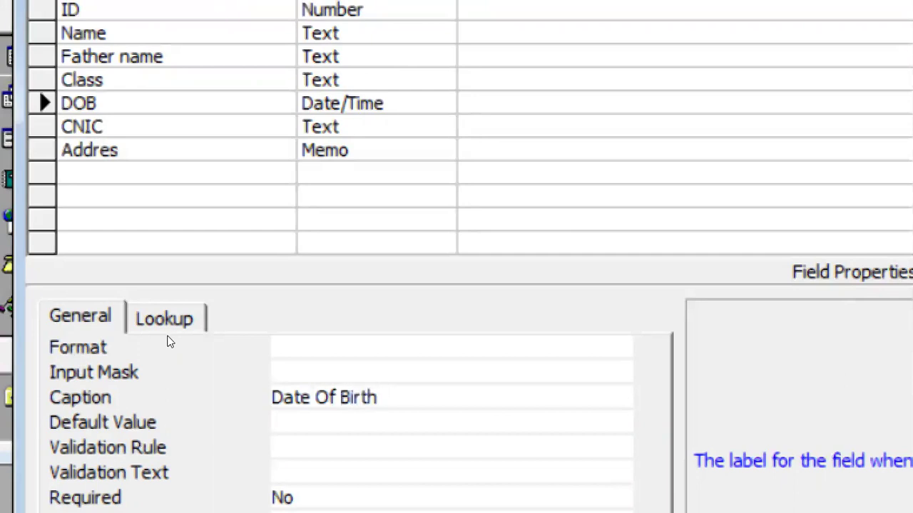
pyautogui.write('-')
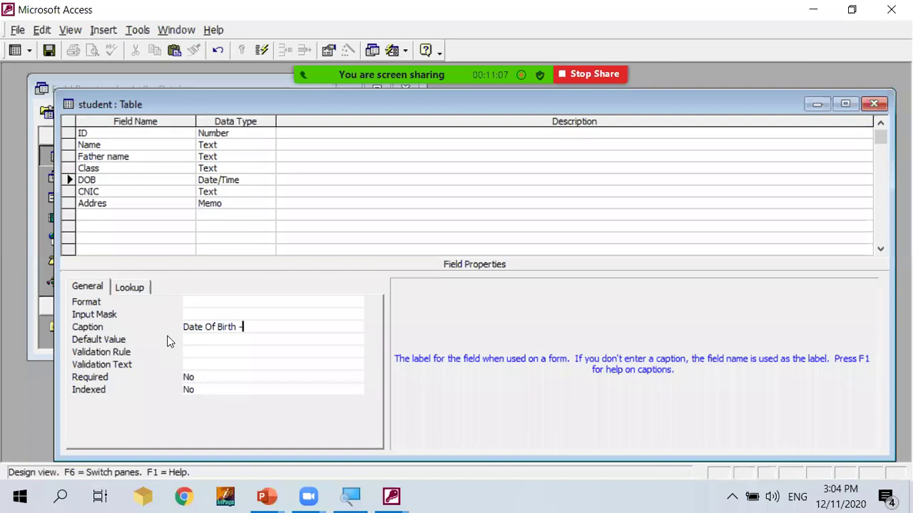
pyautogui.moveTo(414, 13)
pyautogui.press('BackSpace')
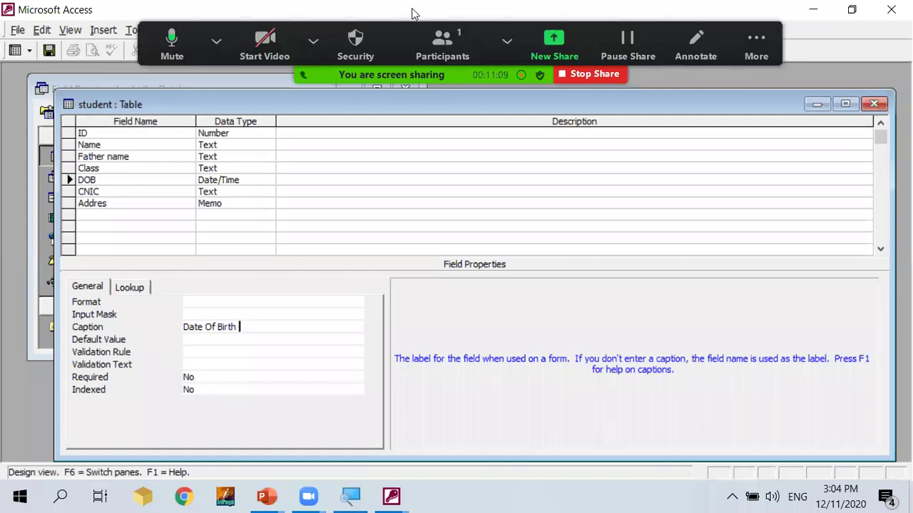
# Save the caption changes and open the student datasheet.
pyautogui.click(874, 105)
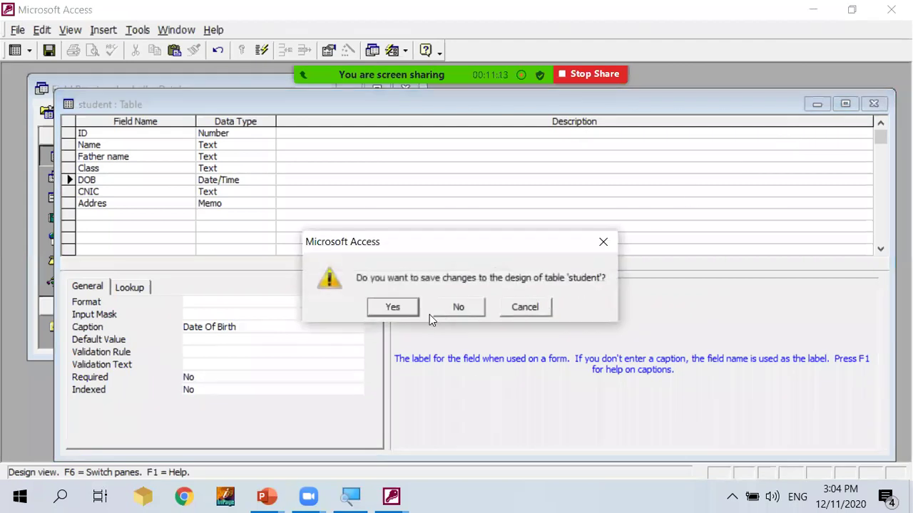
pyautogui.click(393, 307)
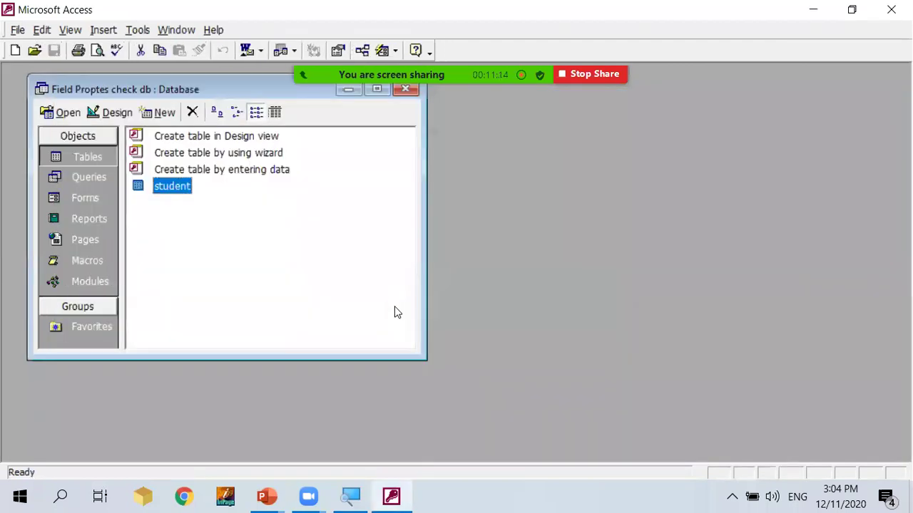
pyautogui.doubleClick(162, 187)
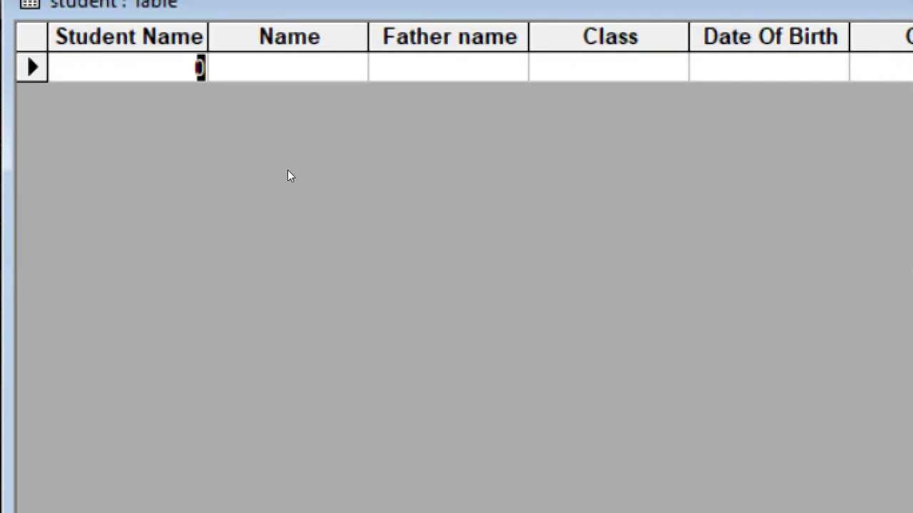
# Enter ID 1, the student's name and the father's name in the first record.
pyautogui.write('1')
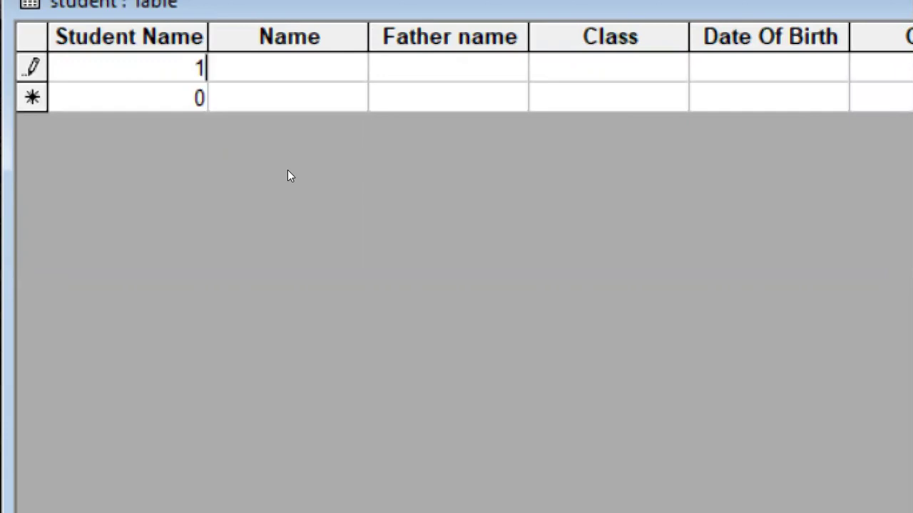
pyautogui.press('Tab')
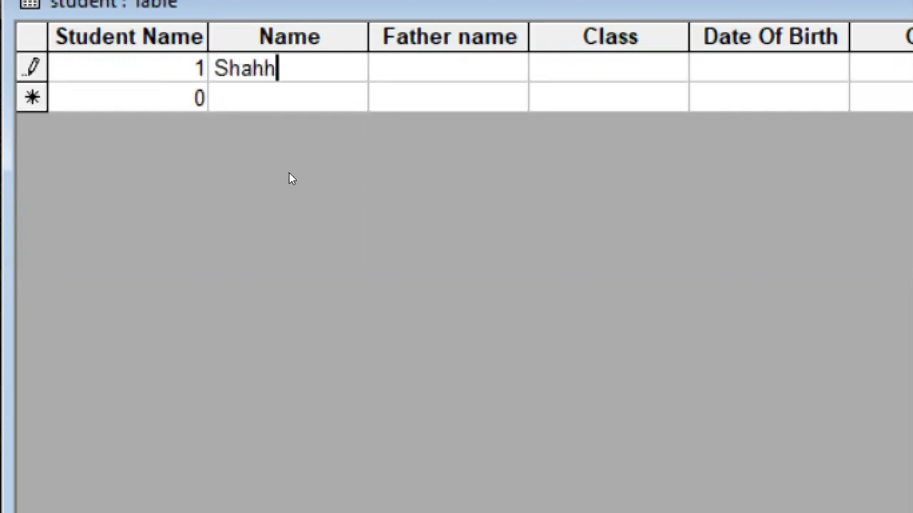
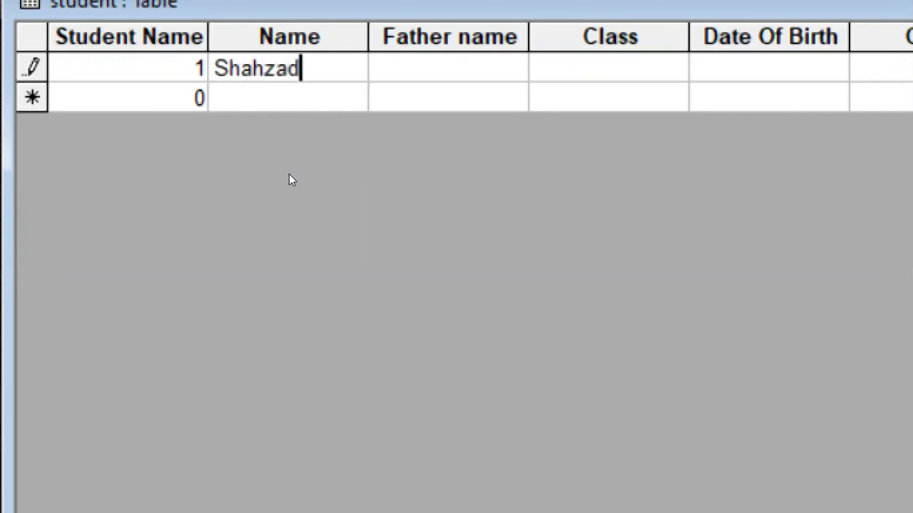
pyautogui.press('Tab')
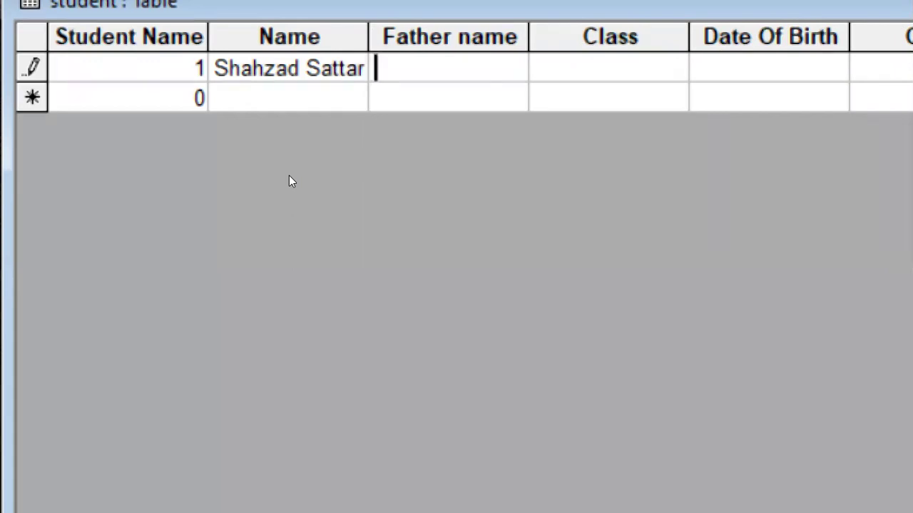
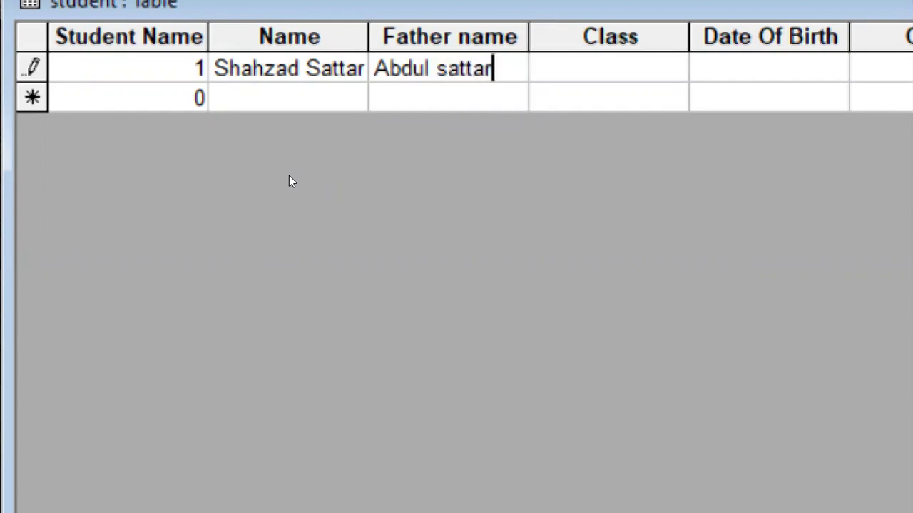
pyautogui.press('Tab')
# Fill in class MSCS, date of birth 12/3/1981 and the address for the first record.
pyautogui.write('MSCS')
pyautogui.press('Tab')
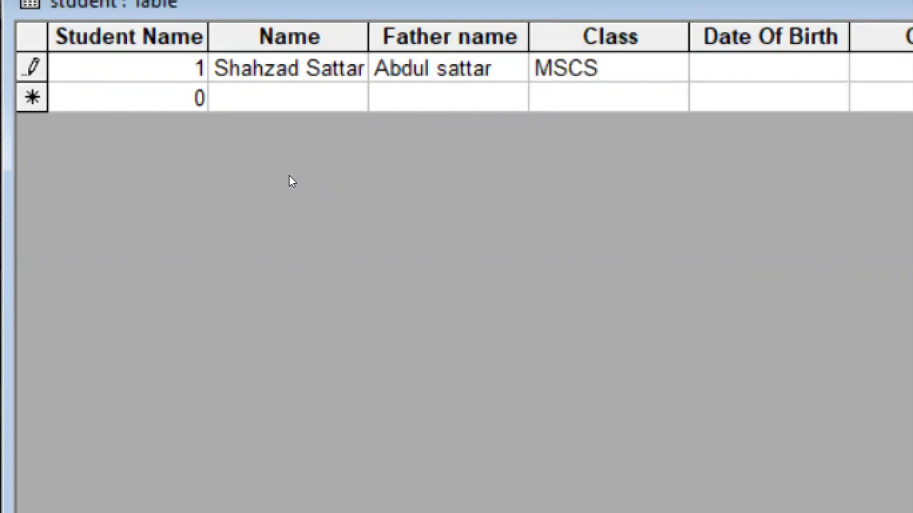
pyautogui.write('12/3/1981')
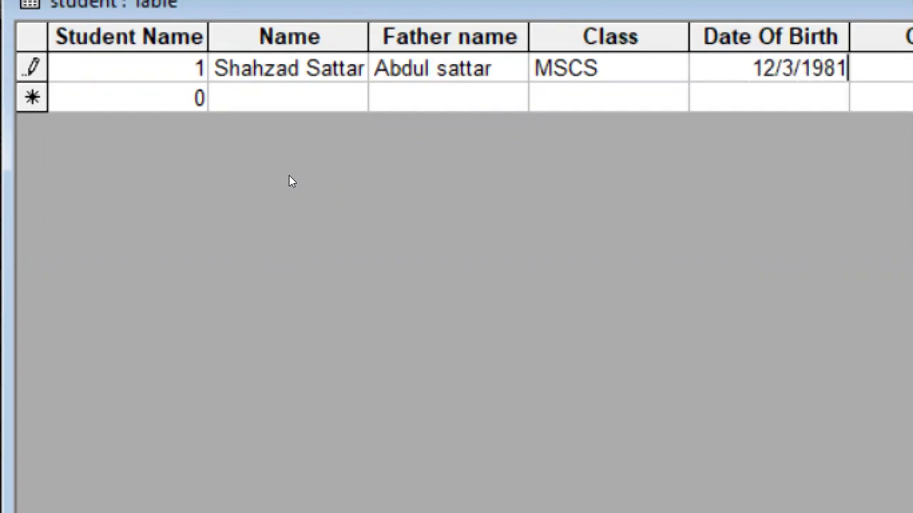
pyautogui.press('Tab')
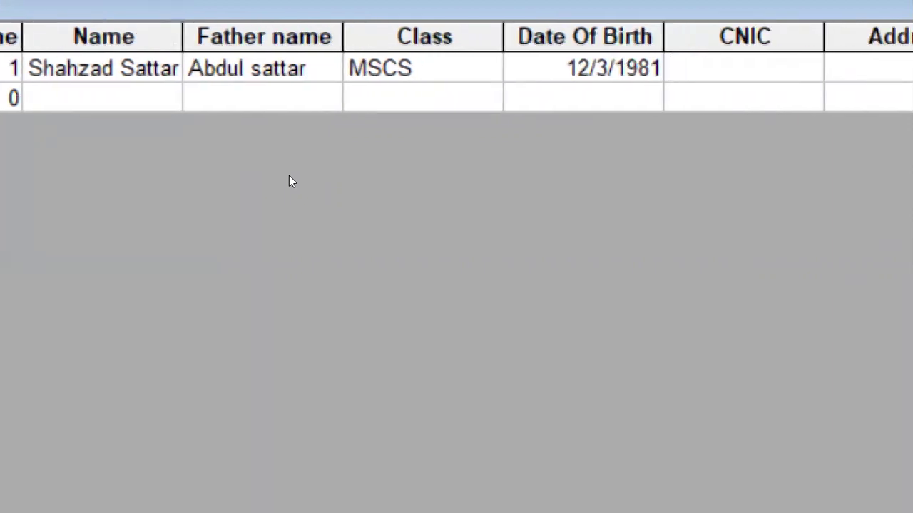
pyautogui.press('Tab')
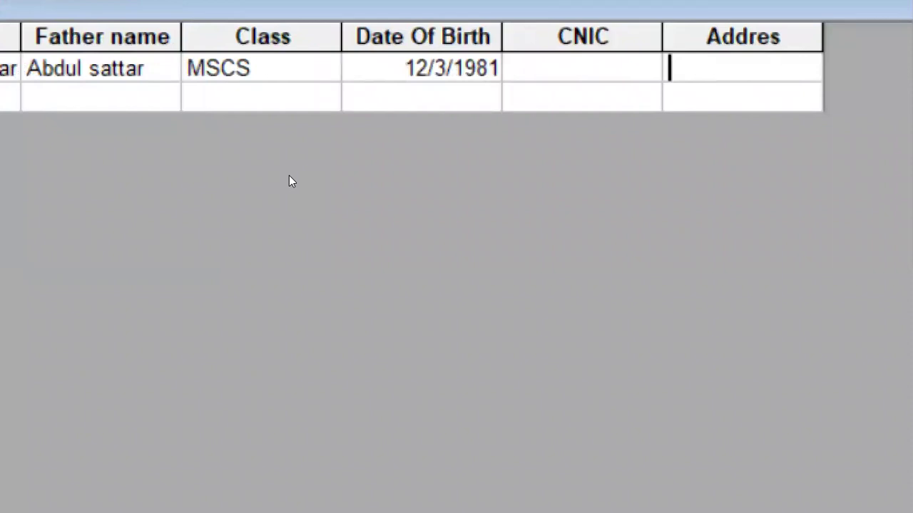
pyautogui.write('KHanewal')
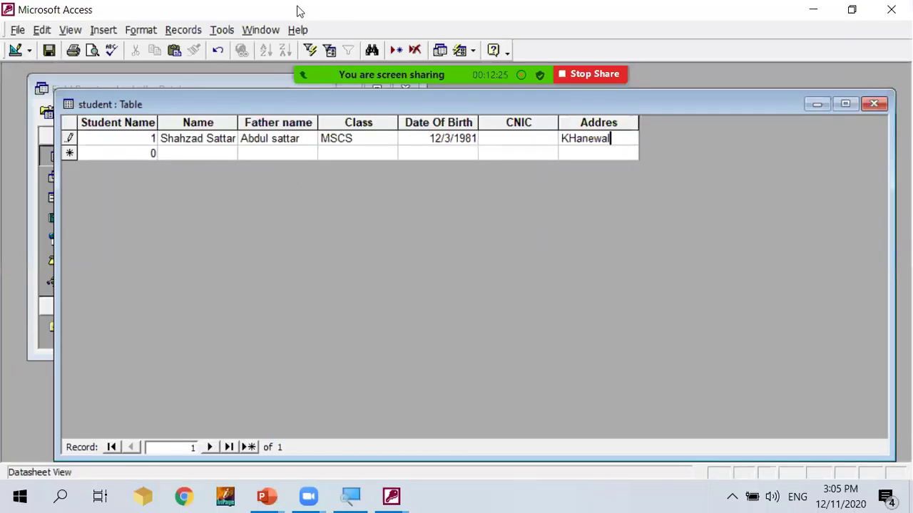
# Set the Name field's Format to > for capital letters and save the design.
pyautogui.click(874, 104)
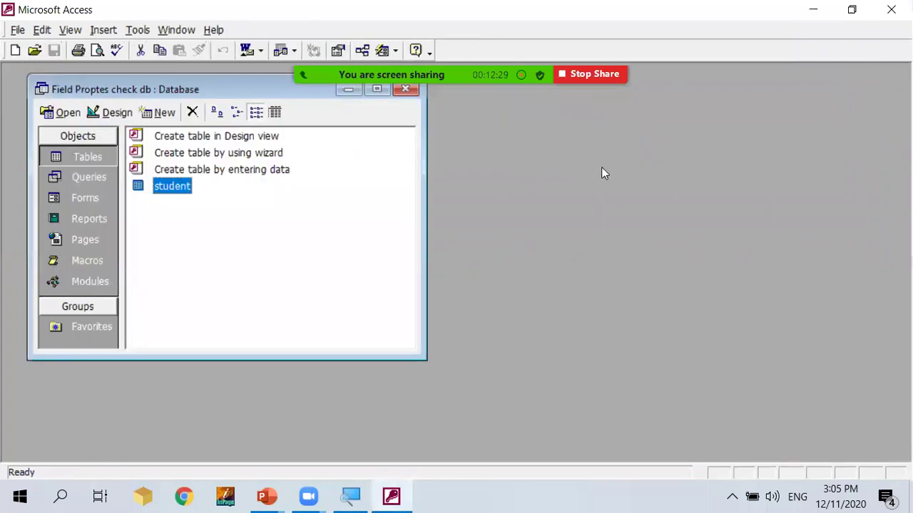
pyautogui.click(113, 114)
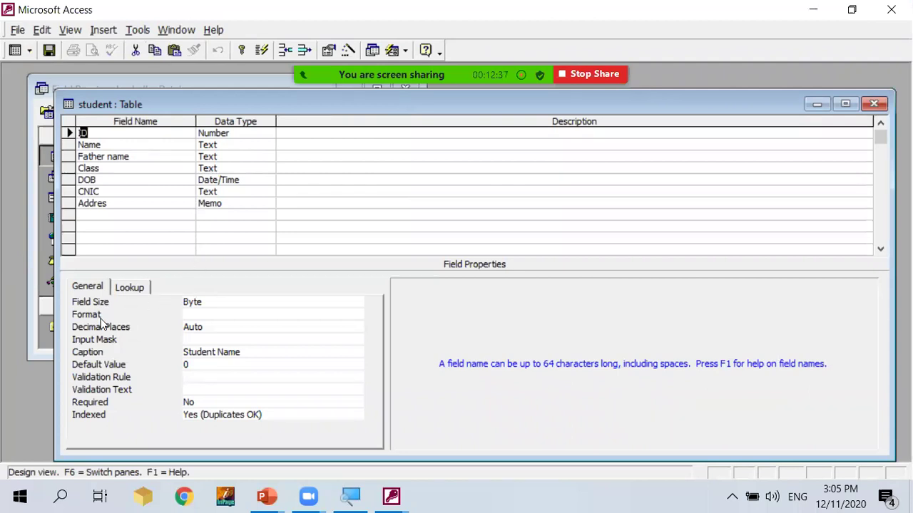
pyautogui.click(240, 148)
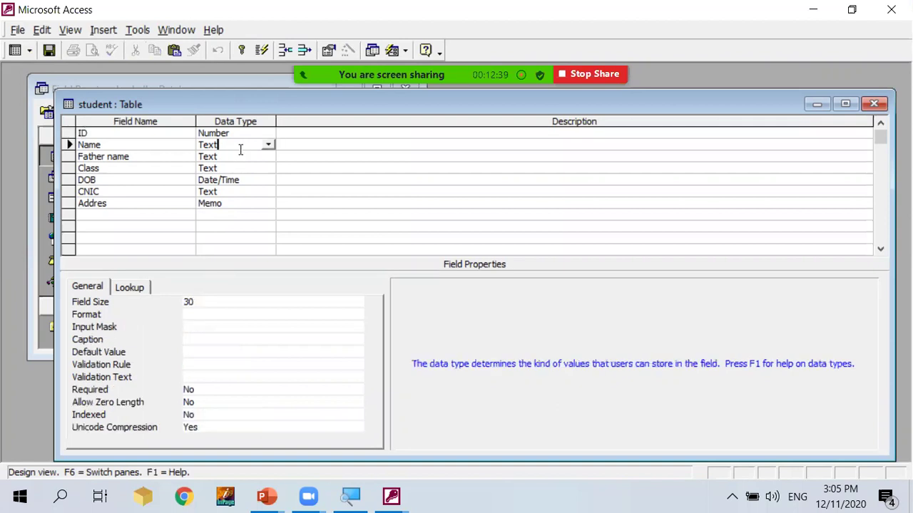
pyautogui.click(182, 315)
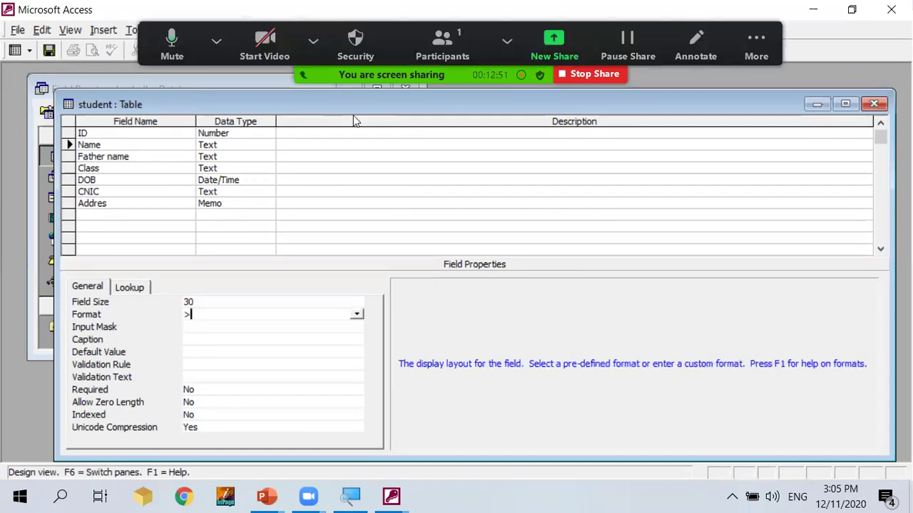
pyautogui.click(875, 105)
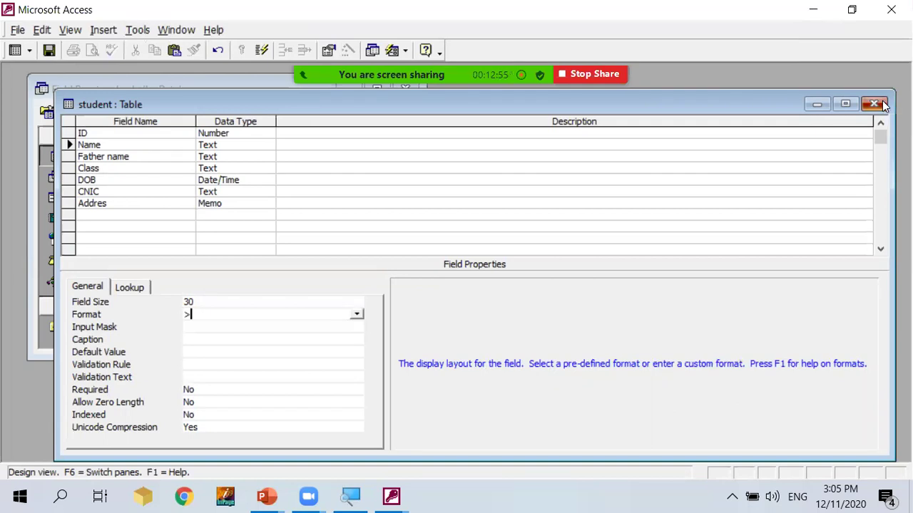
pyautogui.click(393, 307)
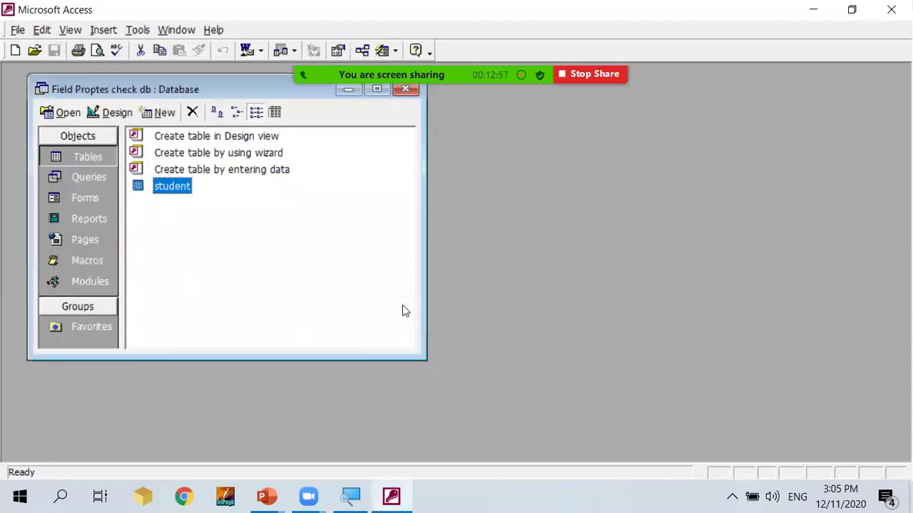
# Open the student datasheet and autofit the Name column to its contents.
pyautogui.doubleClick(164, 189)
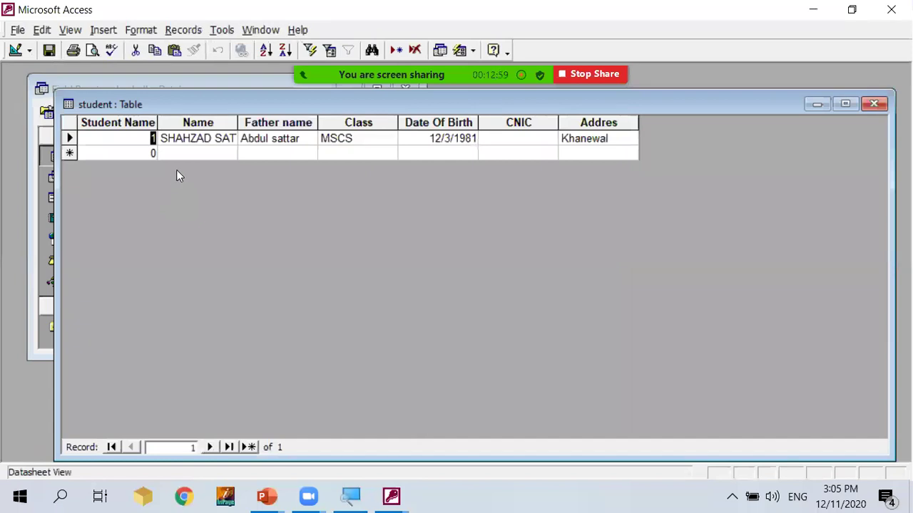
pyautogui.moveTo(238, 124); pyautogui.dragTo(240, 124)
pyautogui.doubleClick(240, 123)
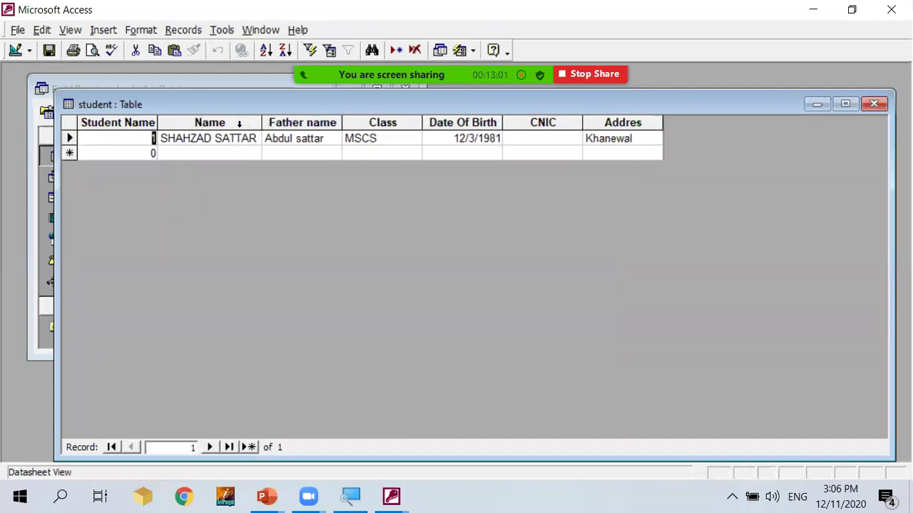
# Add a second record with its ID, the student's name and the father's name, then close the datasheet.
pyautogui.click(150, 154)
pyautogui.write('2')
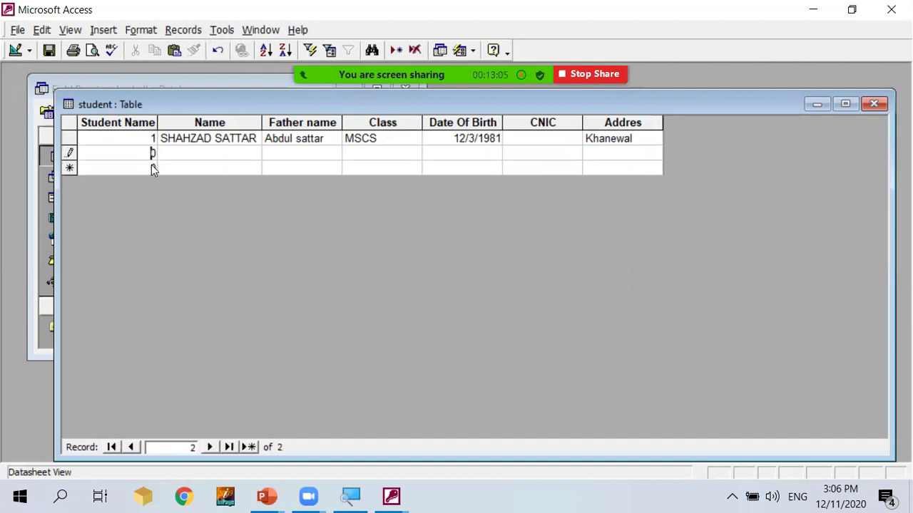
pyautogui.write('2')
pyautogui.press('Tab')
pyautogui.press('Tab')
pyautogui.hotkey('shift', 'Tab')
pyautogui.press('Tab')
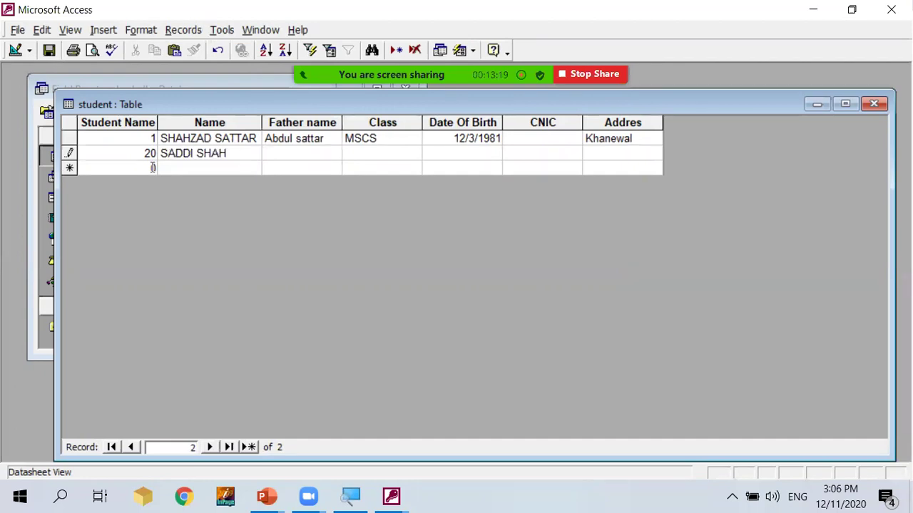
pyautogui.write('Masood')
pyautogui.press('Tab')
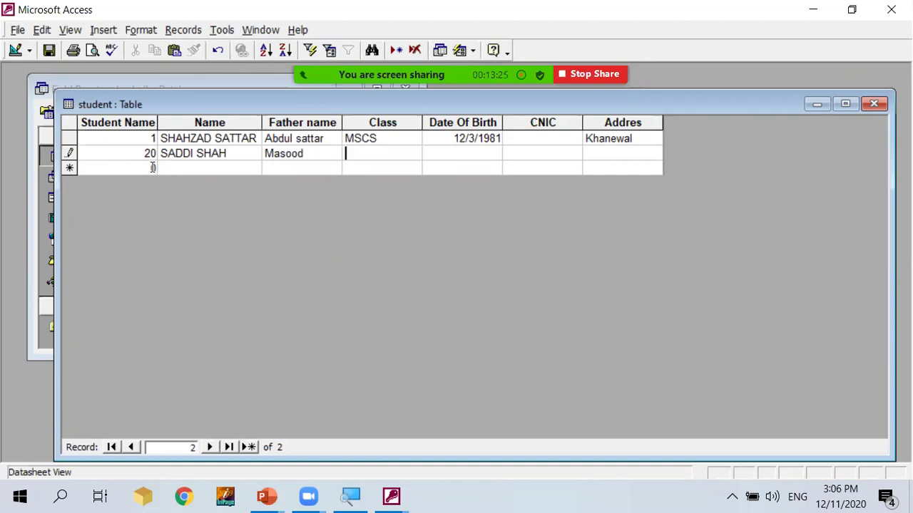
pyautogui.press('Down')
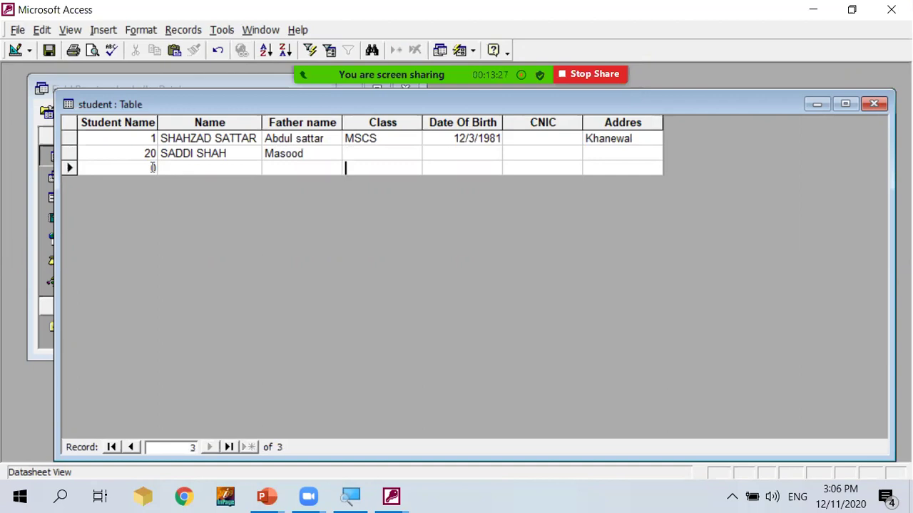
pyautogui.click(875, 104)
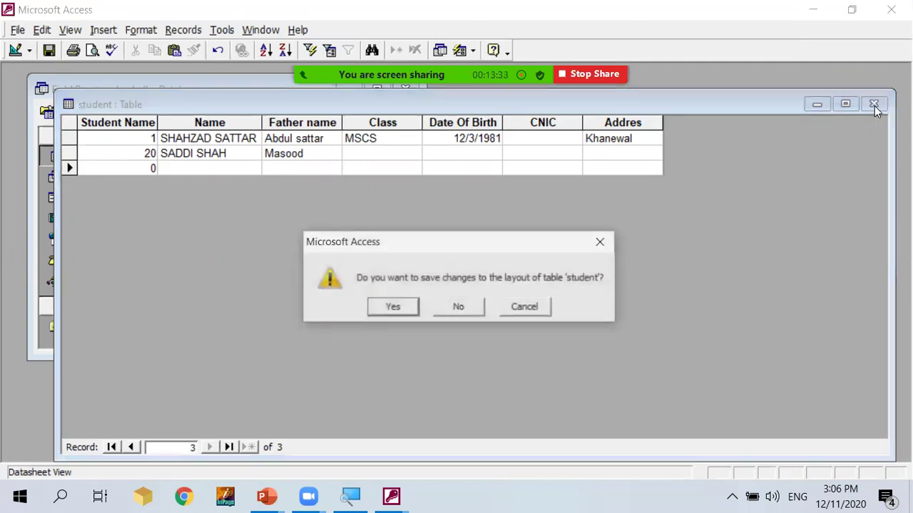
# Save the datasheet layout, reopen the design, check the Name field's format and move to CNIC.
pyautogui.click(393, 306)
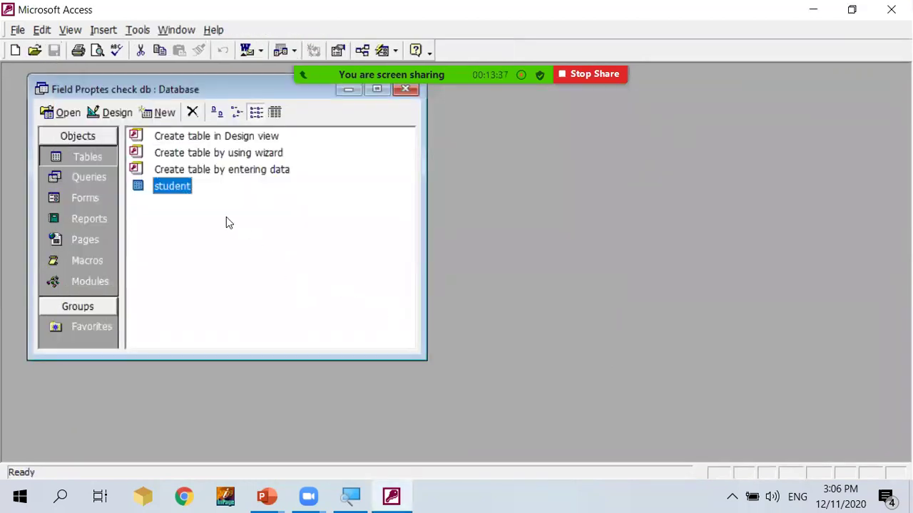
pyautogui.click(116, 113)
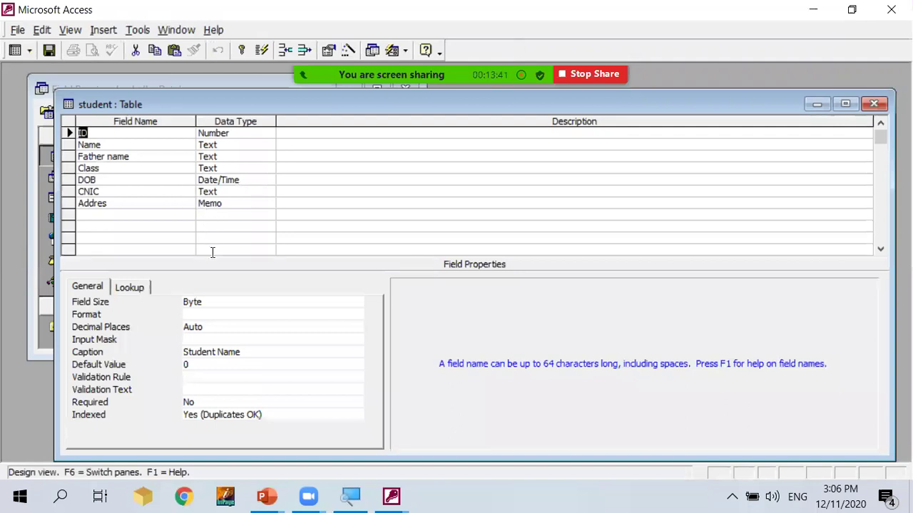
pyautogui.click(130, 156)
pyautogui.click(135, 145)
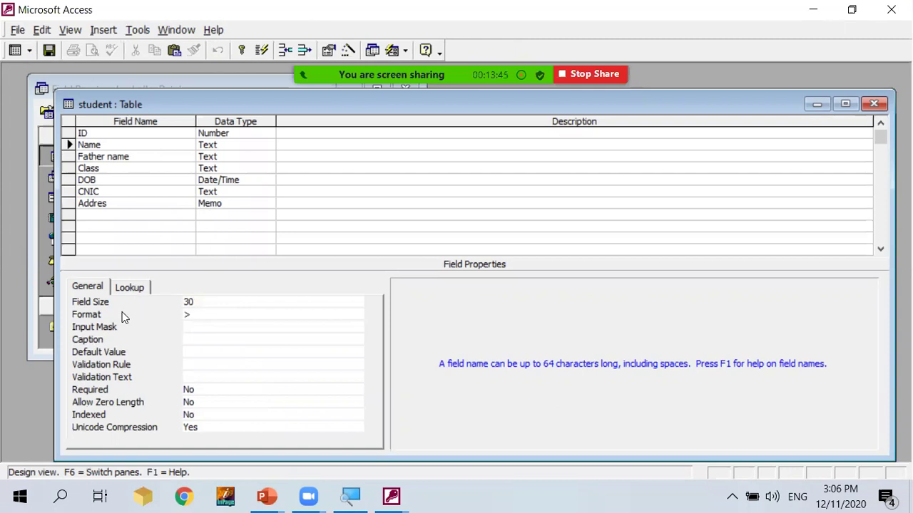
pyautogui.click(197, 314)
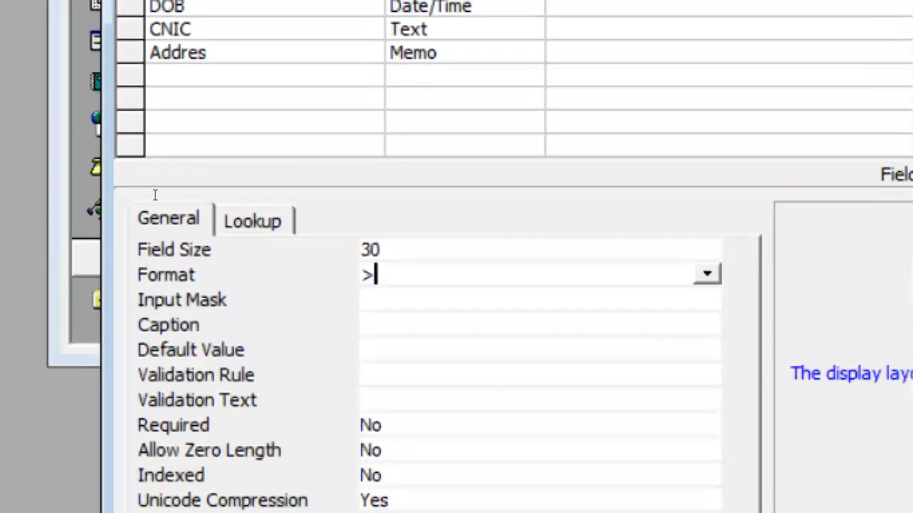
pyautogui.press('F6')
pyautogui.press('Down')
pyautogui.press('Down')
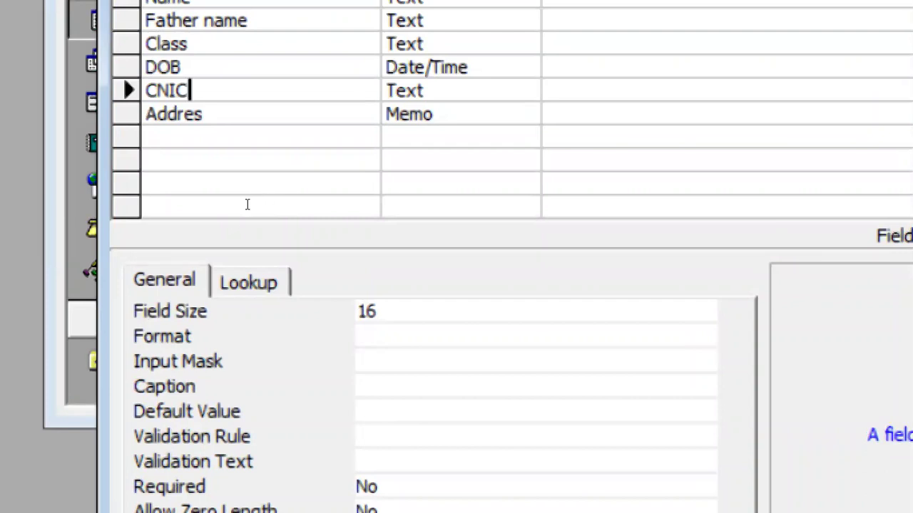
pyautogui.click(213, 331)
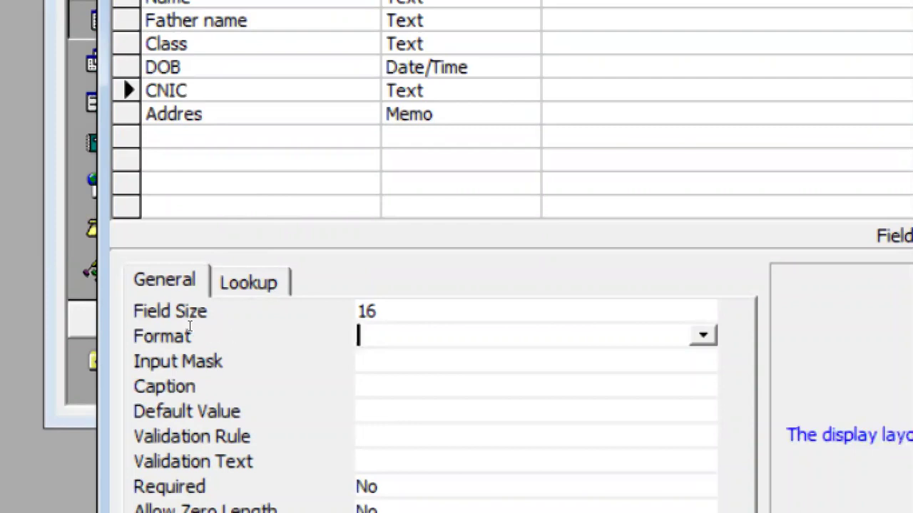
pyautogui.press('Down')
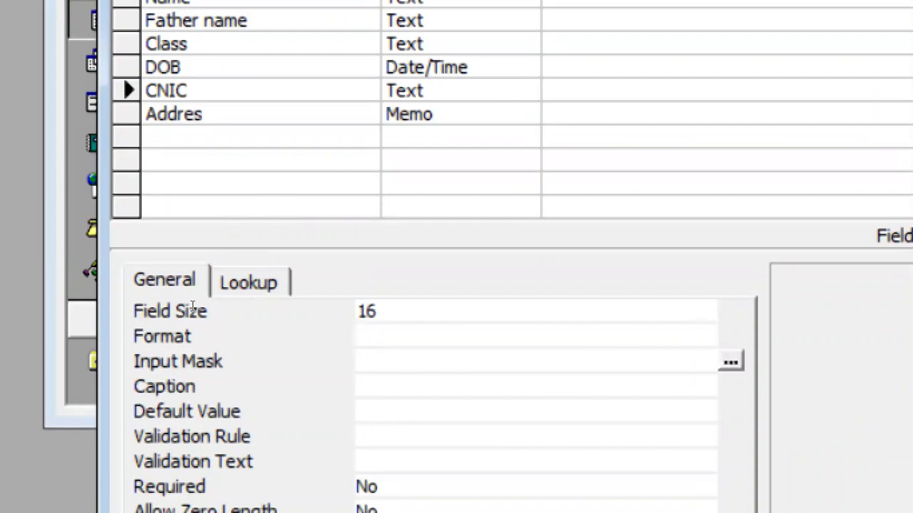
pyautogui.press('Up')
pyautogui.write('@@@@')
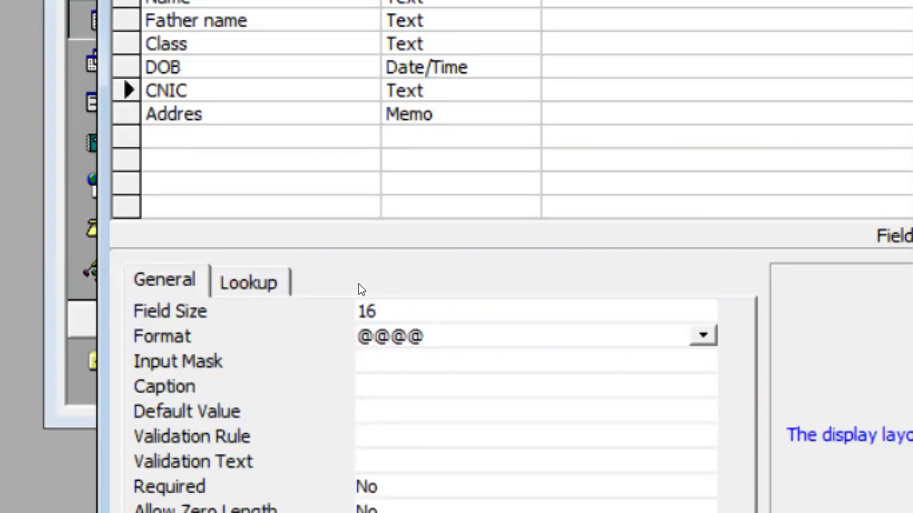
pyautogui.press('BackSpace')
pyautogui.press('BackSpace')
pyautogui.press('BackSpace')
pyautogui.press('BackSpace')
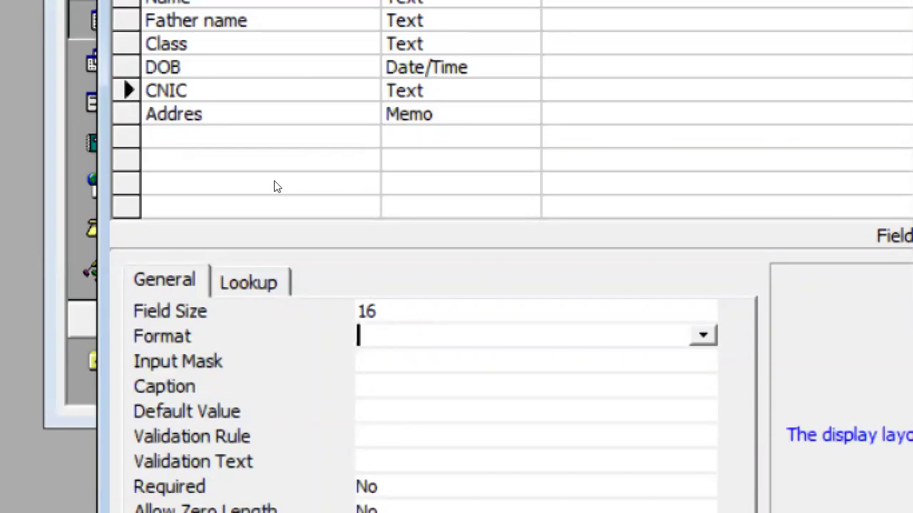
pyautogui.press('F6')
pyautogui.press('Up')
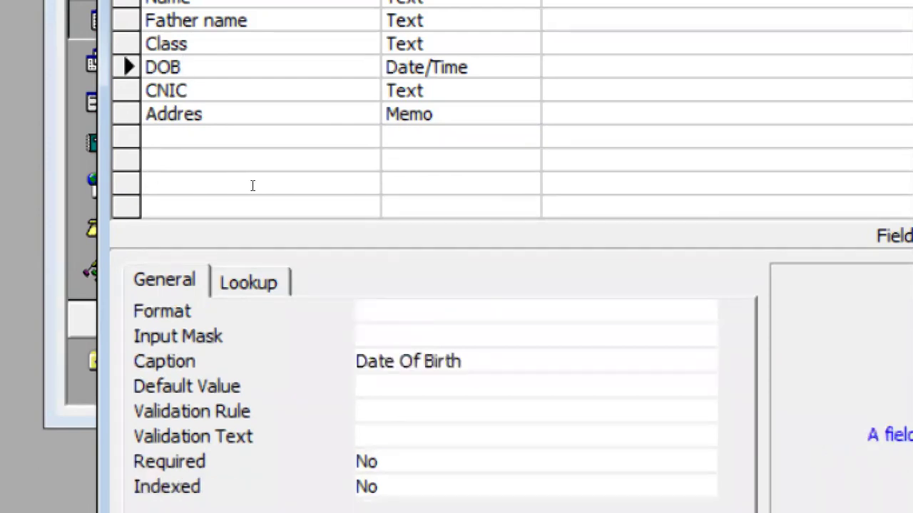
pyautogui.press('Down')
pyautogui.press('Tab')
pyautogui.press('Up')
pyautogui.press('Up')
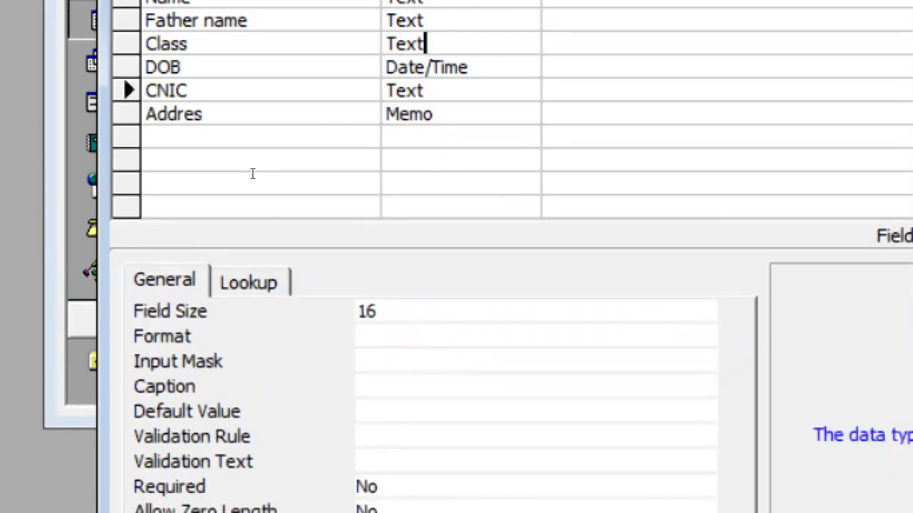
pyautogui.press('Down')
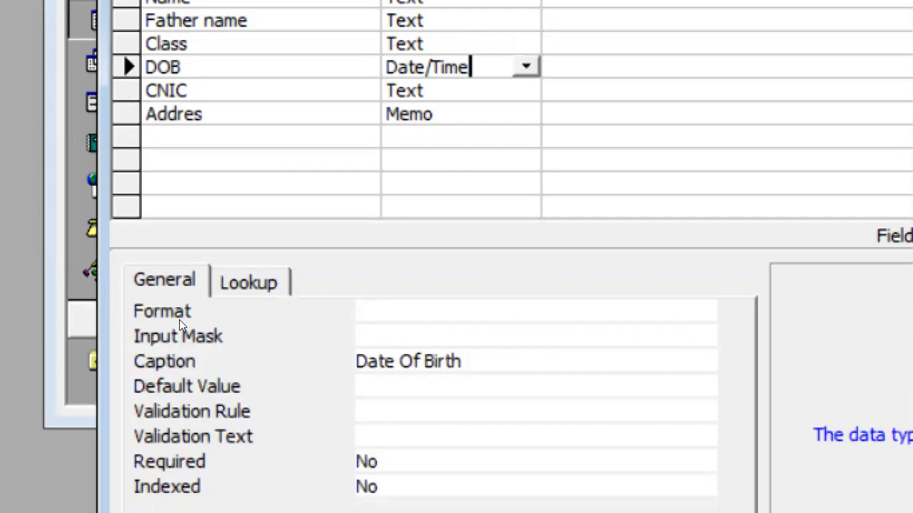
# Set the DOB field's Format to Long Date and save the table design.
pyautogui.click(207, 312)
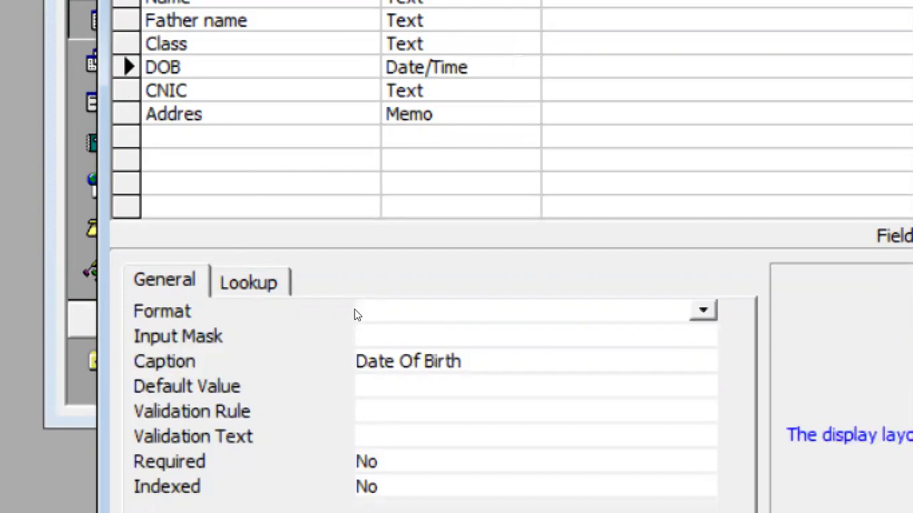
pyautogui.hotkey('alt', 'Down')
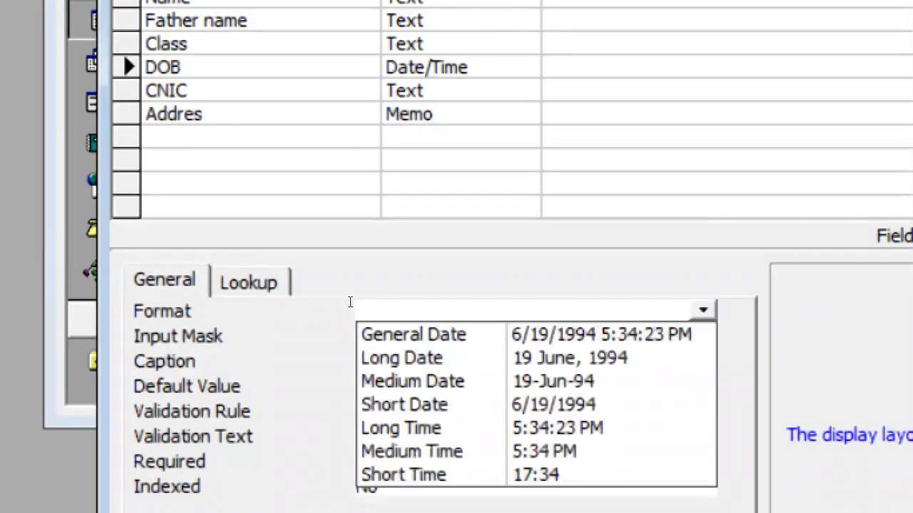
pyautogui.press('Down')
pyautogui.press('Down')
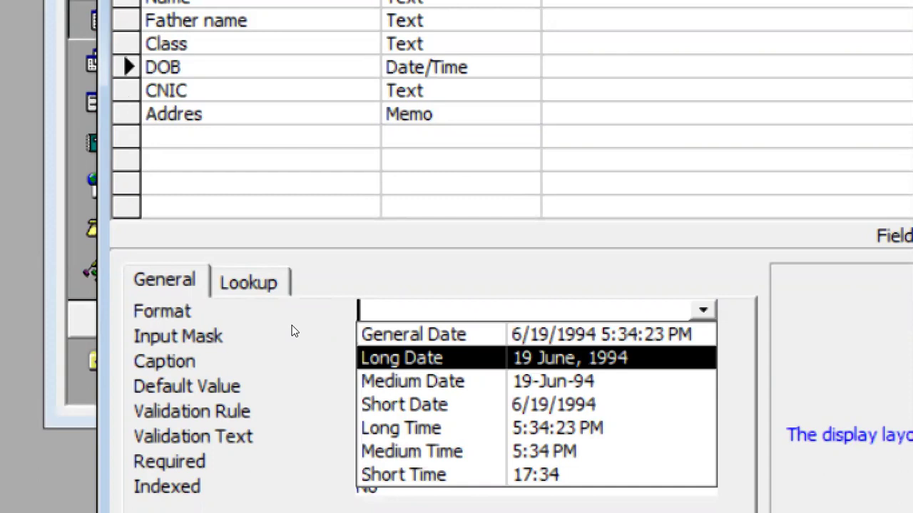
pyautogui.press('Up')
pyautogui.press('Down')
pyautogui.press('Down')
pyautogui.press('Down')
pyautogui.press('Down')
pyautogui.press('Down')
pyautogui.press('Down')
pyautogui.press('Up')
pyautogui.press('Up')
pyautogui.press('Up')
pyautogui.press('Up')
pyautogui.press('Up')
pyautogui.press('Up')
pyautogui.press('Down')
pyautogui.press('Return')
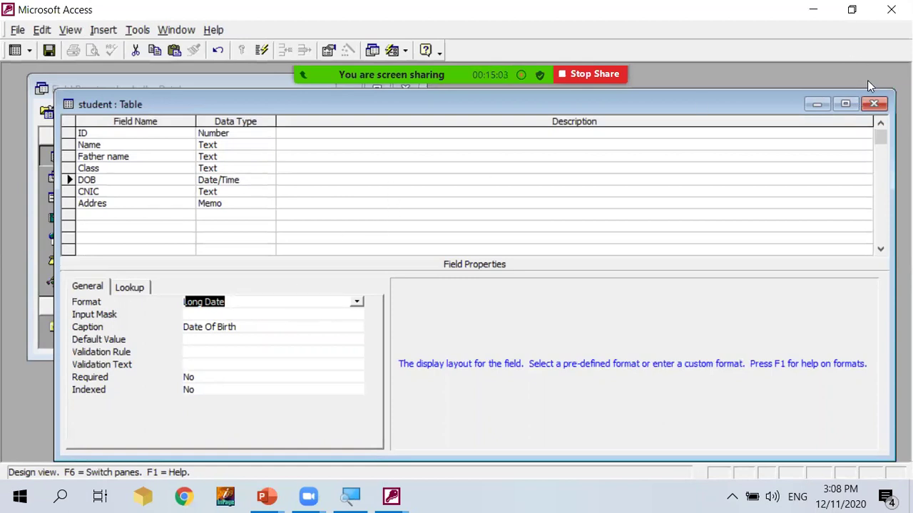
pyautogui.click(873, 105)
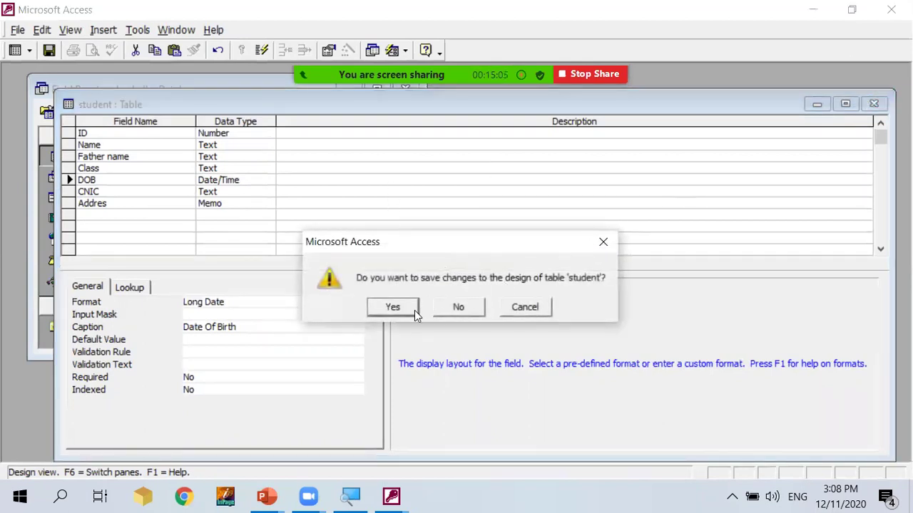
pyautogui.click(393, 308)
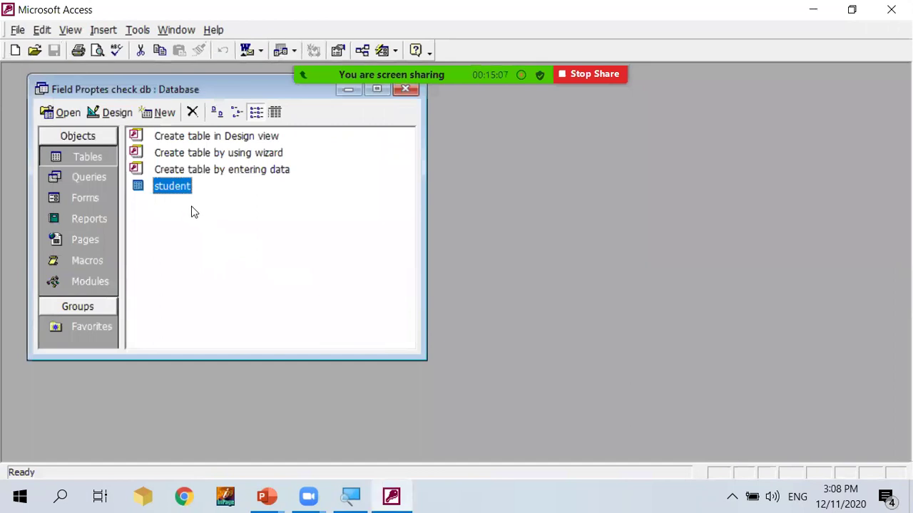
# Autofit the Date Of Birth column and enter MCOM as record 2's Class.
pyautogui.doubleClick(177, 188)
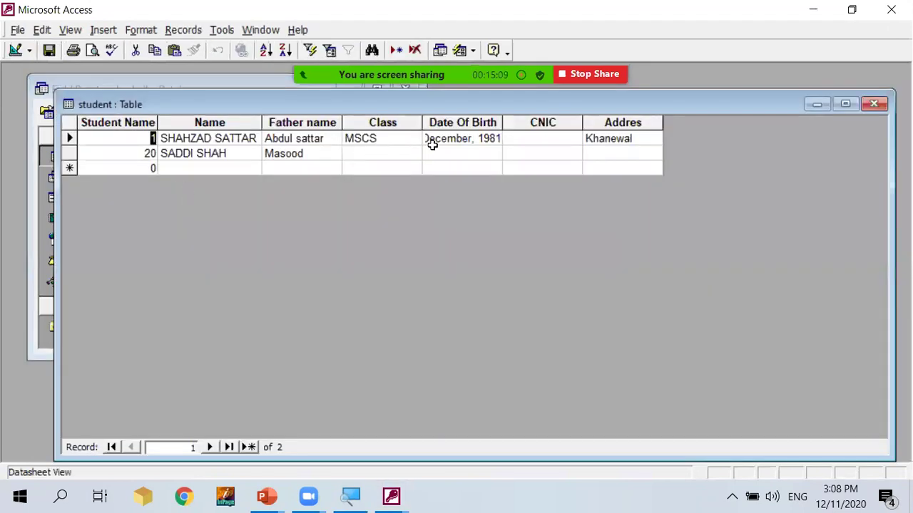
pyautogui.doubleClick(502, 122)
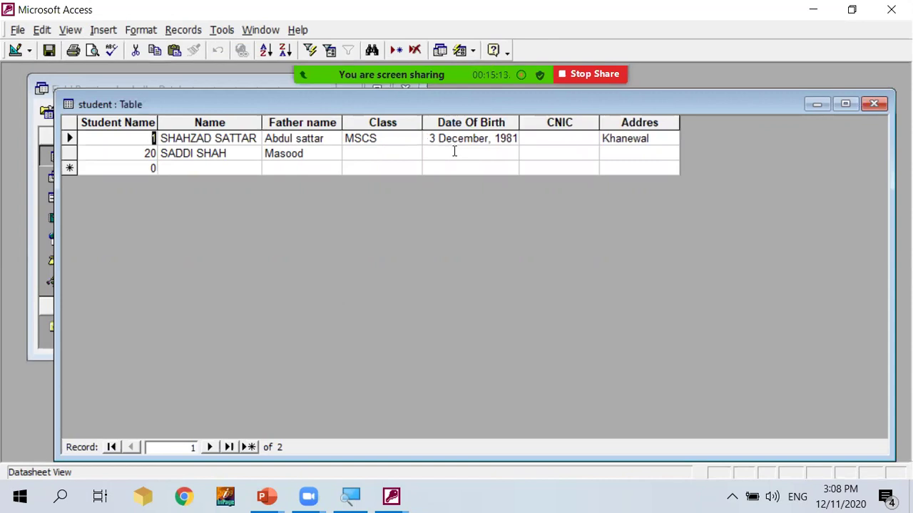
pyautogui.click(394, 154)
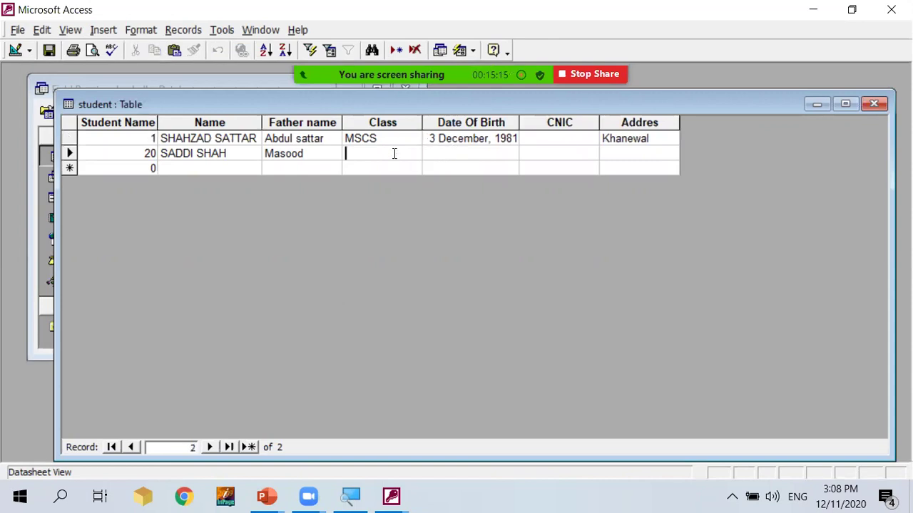
pyautogui.write('MCOM')
pyautogui.press('Tab')
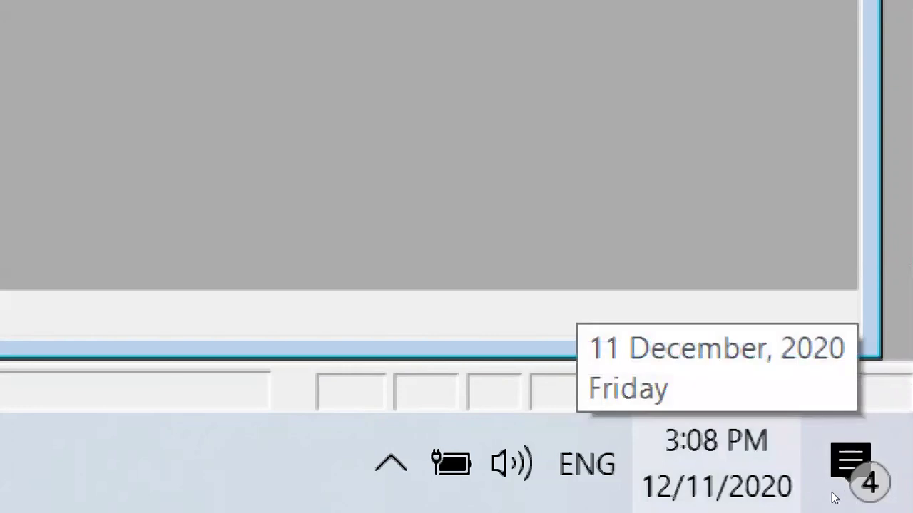
pyautogui.press('super+alt+d')
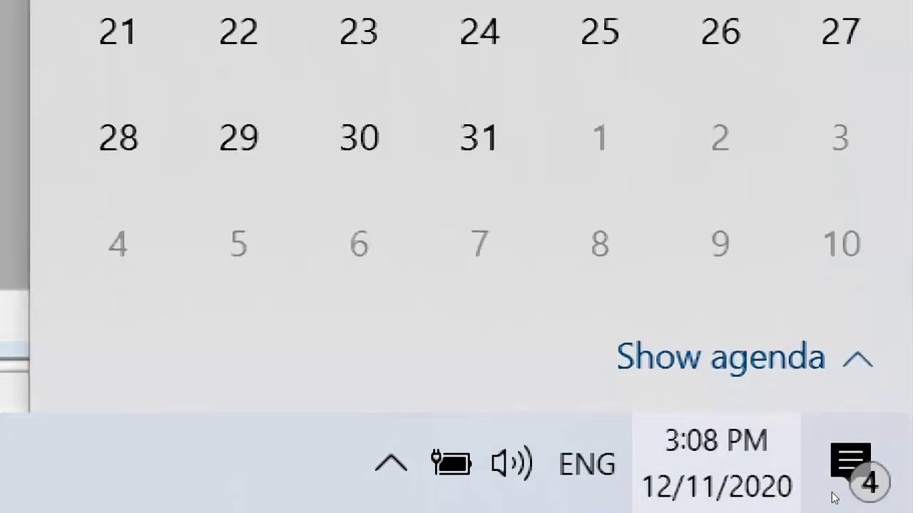
pyautogui.press('super+alt+d')
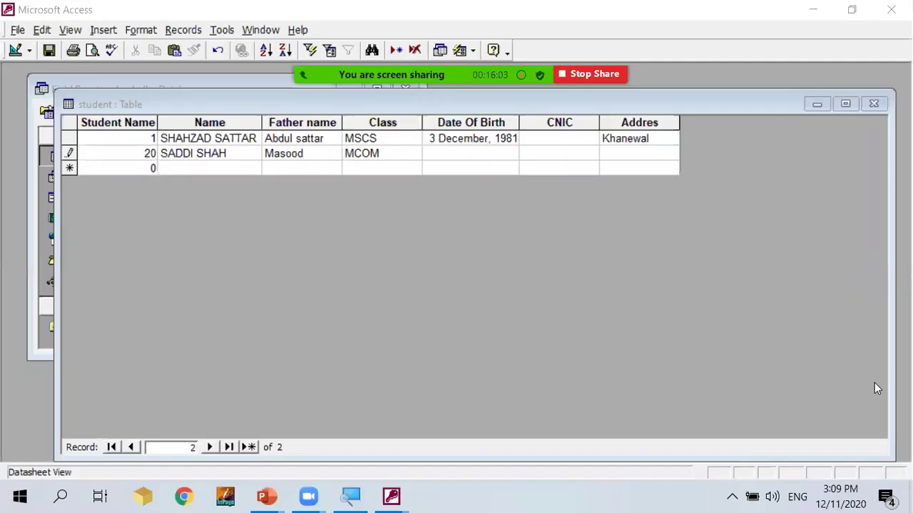
pyautogui.click(466, 154)
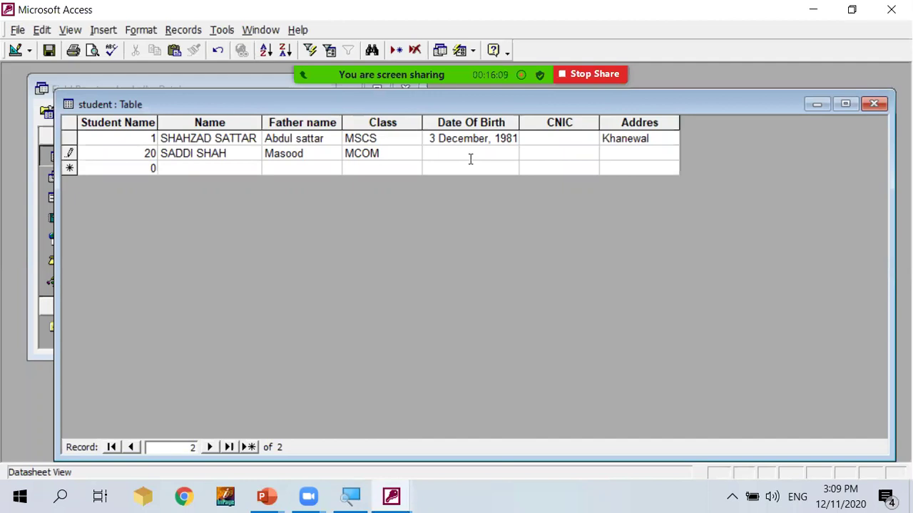
# Enter 3/12/1990 as record 2's Date Of Birth so it shows 12 March, 1990.
pyautogui.write('12')
pyautogui.press('BackSpace')
pyautogui.press('BackSpace')
pyautogui.write('3')
pyautogui.press('BackSpace')
pyautogui.write('/12')
pyautogui.write('.1')
pyautogui.write('990')
pyautogui.press('Left')
pyautogui.press('Left')
pyautogui.press('Left')
pyautogui.press('Left')
pyautogui.press('BackSpace')
pyautogui.write('/')
pyautogui.press('Tab')
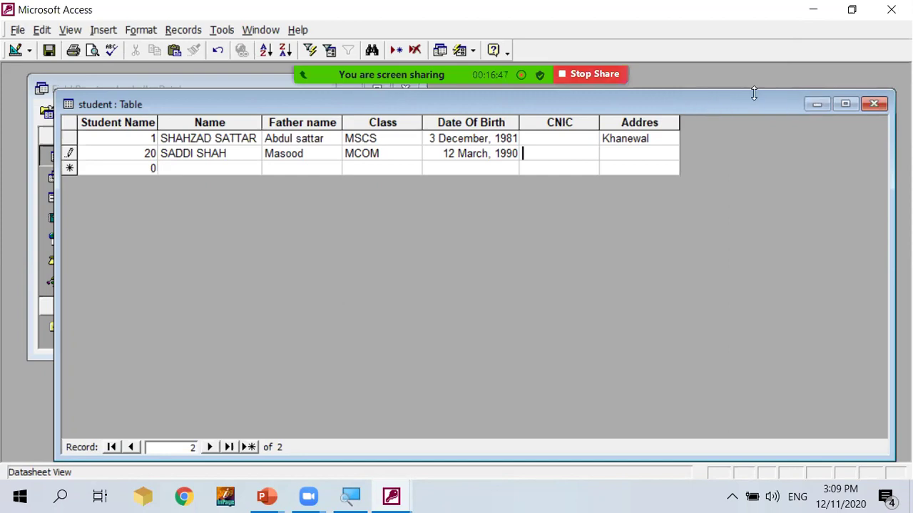
pyautogui.click(756, 42)
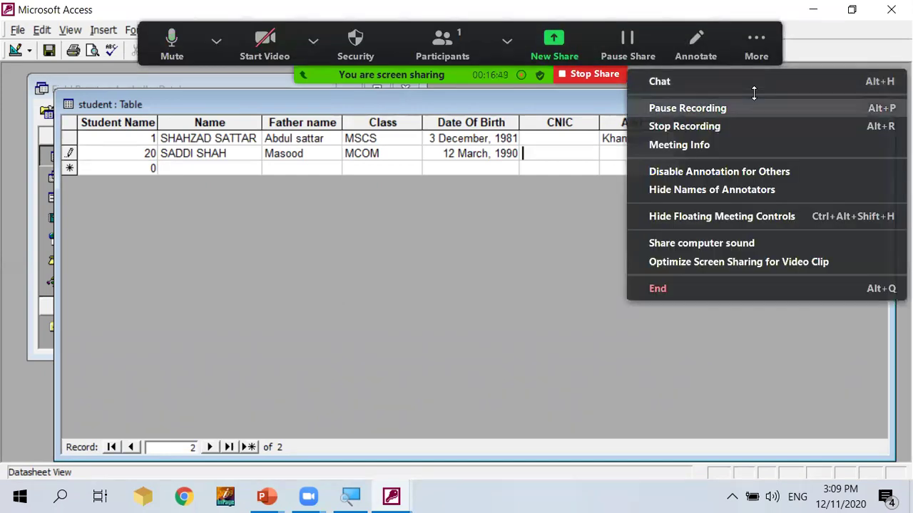
# In Design view, inspect the CNIC field's Field Size 16 and Format @@@@@-@@@@@@@-@.
pyautogui.click(754, 108)
pyautogui.click(719, 110)
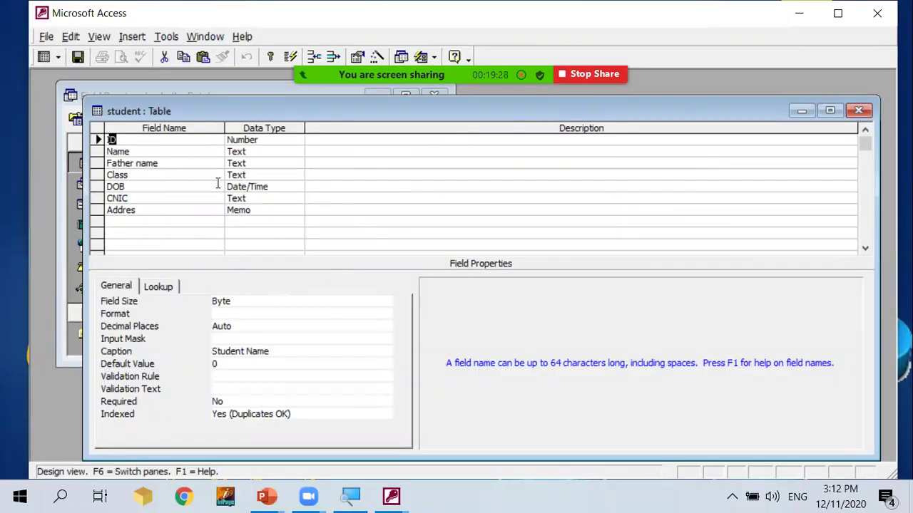
pyautogui.click(197, 198)
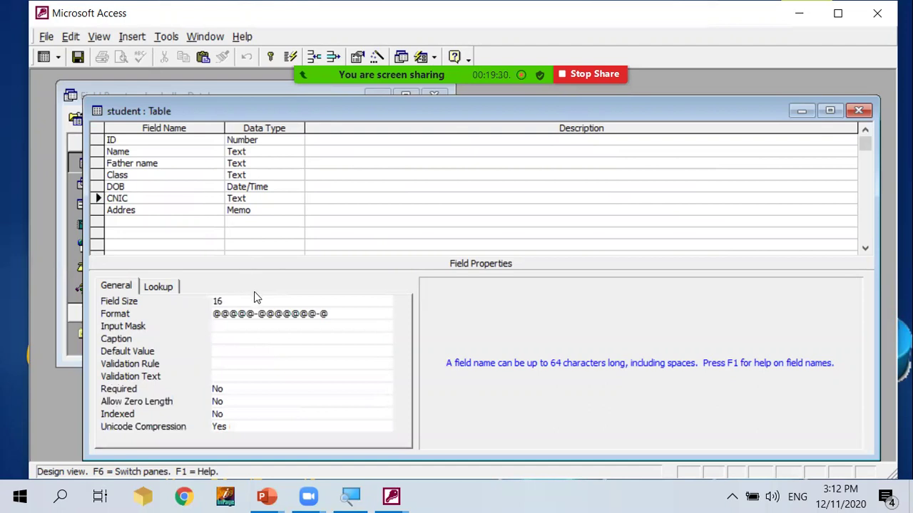
pyautogui.click(338, 311)
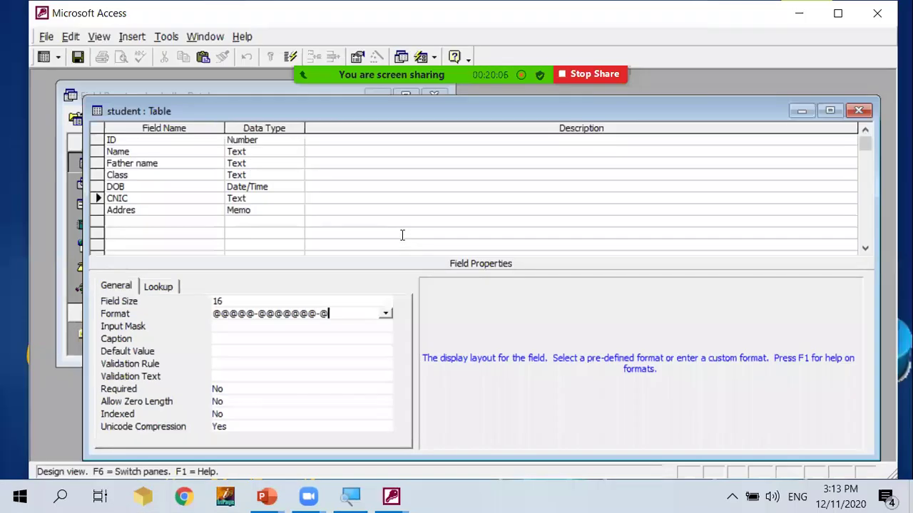
# Reopen the student datasheet and enter record 2's 13-digit CNIC.
pyautogui.click(856, 111)
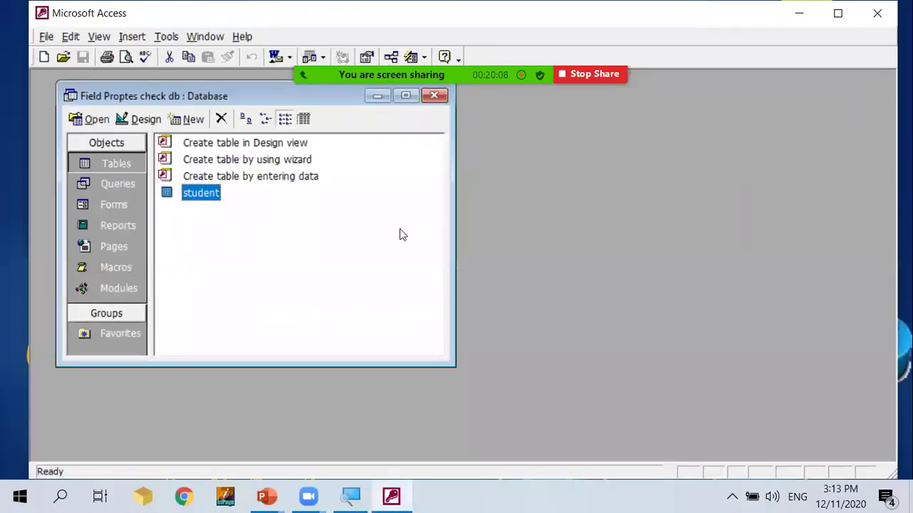
pyautogui.doubleClick(209, 194)
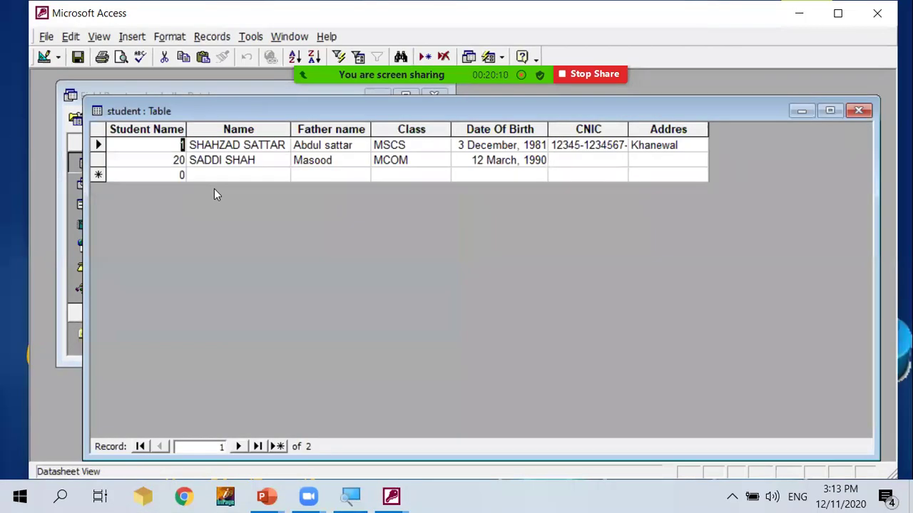
pyautogui.click(558, 160)
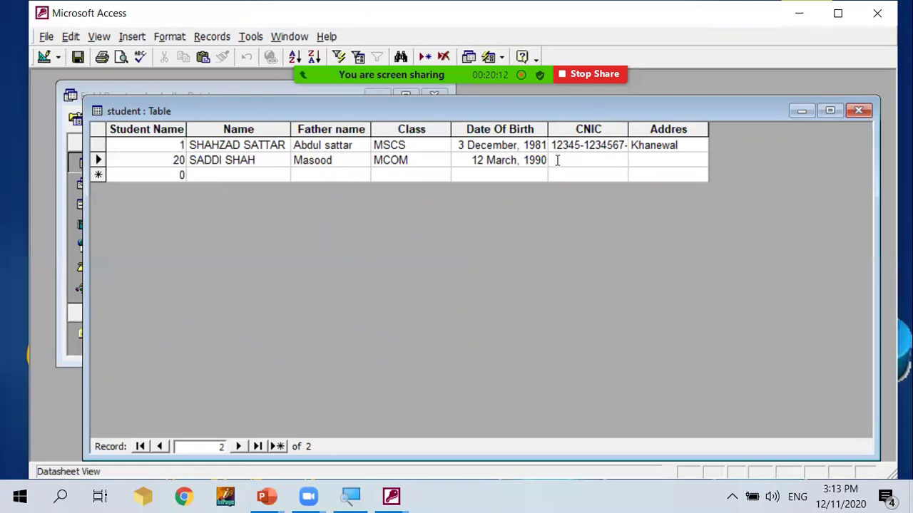
pyautogui.write('123')
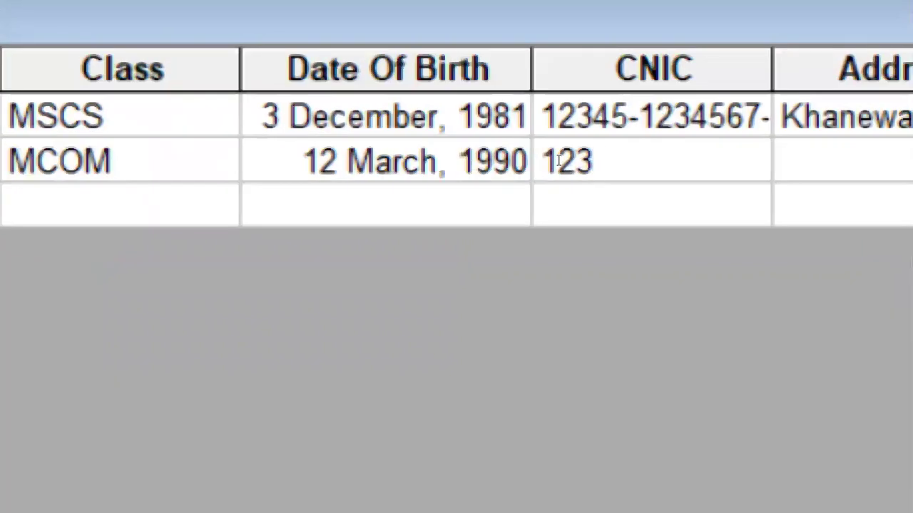
pyautogui.write('456')
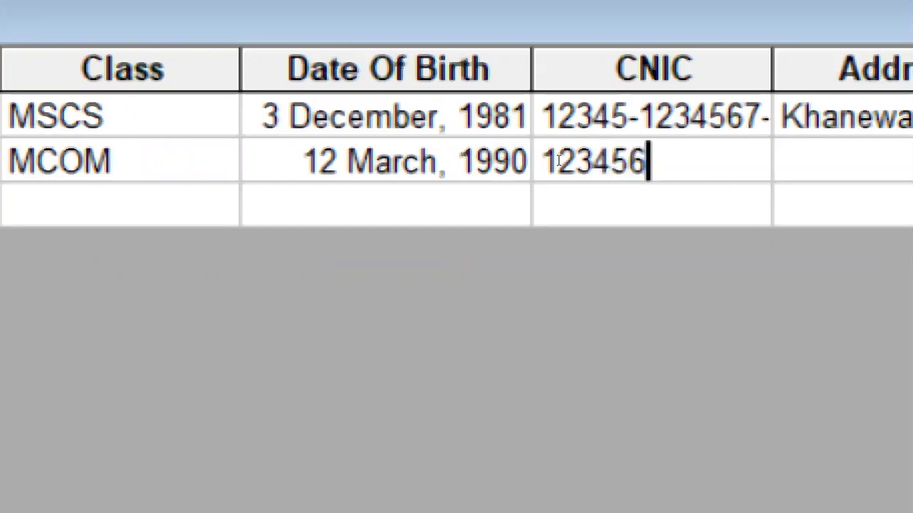
pyautogui.press('BackSpace')
pyautogui.write('12')
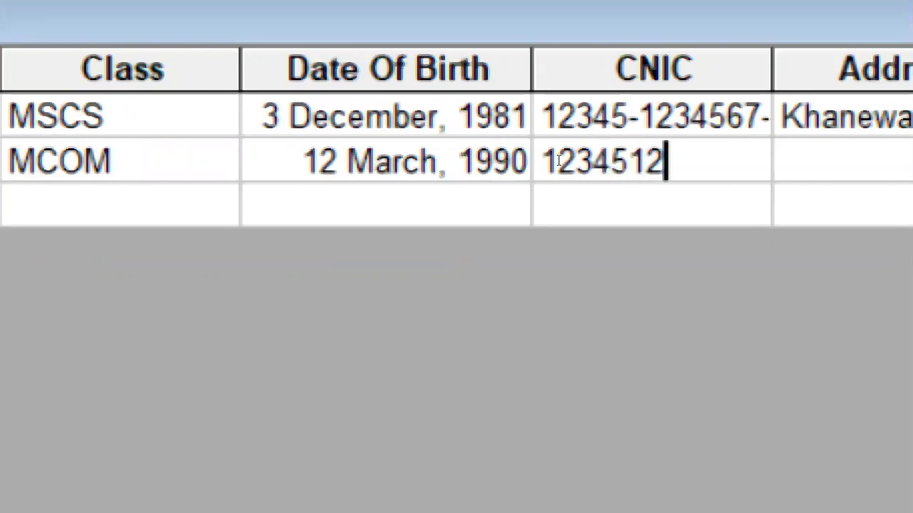
pyautogui.write('345671')
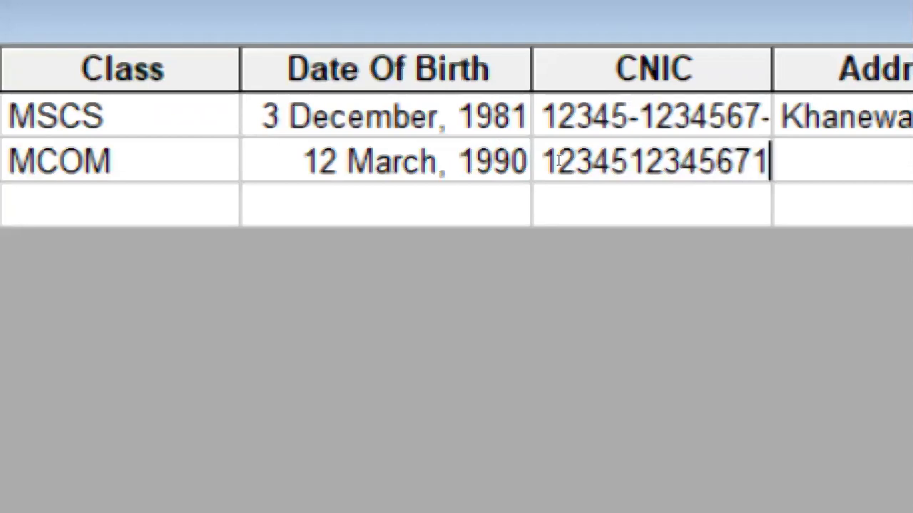
pyautogui.press('Tab')
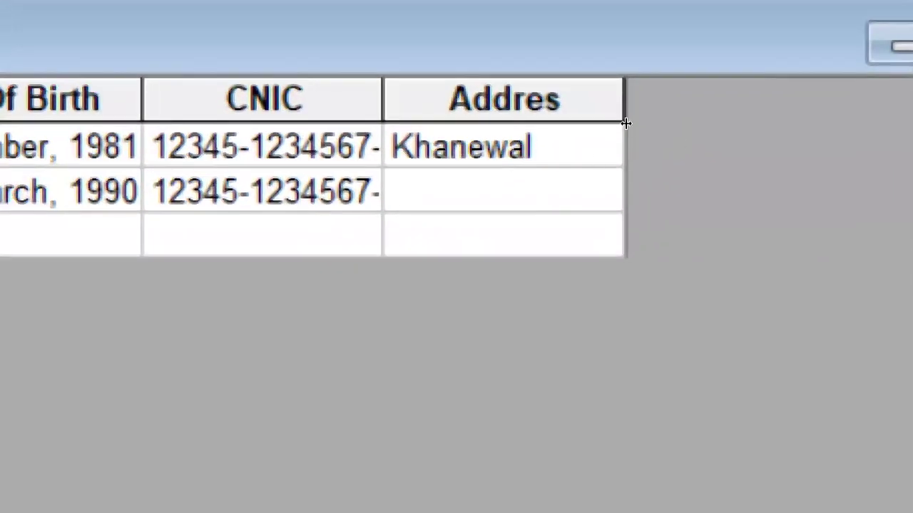
# Widen the CNIC column, then close the table saving the layout.
pyautogui.moveTo(382, 100); pyautogui.dragTo(450, 100)
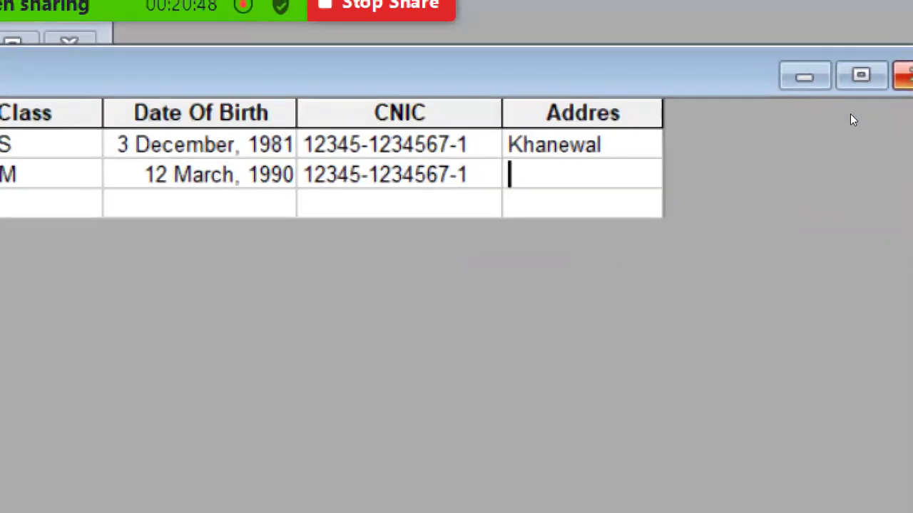
pyautogui.hotkey('ctrl', 'w')
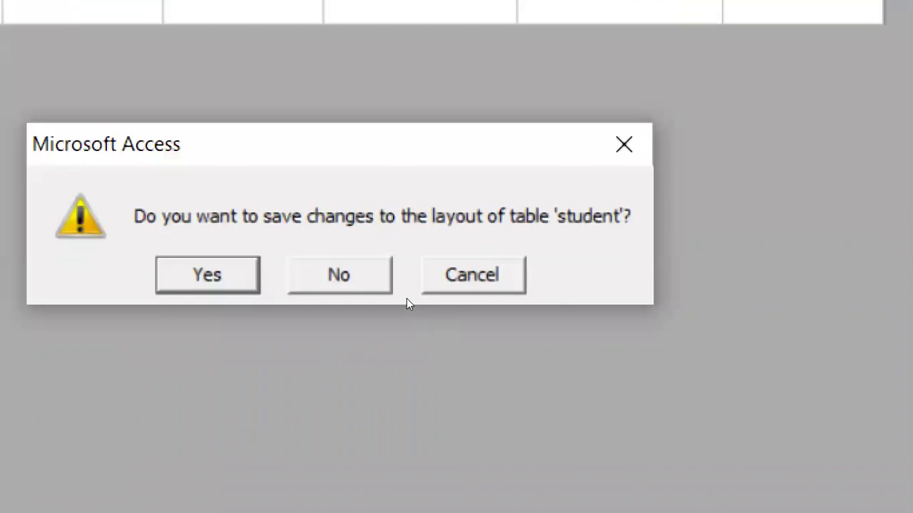
pyautogui.press('Return')
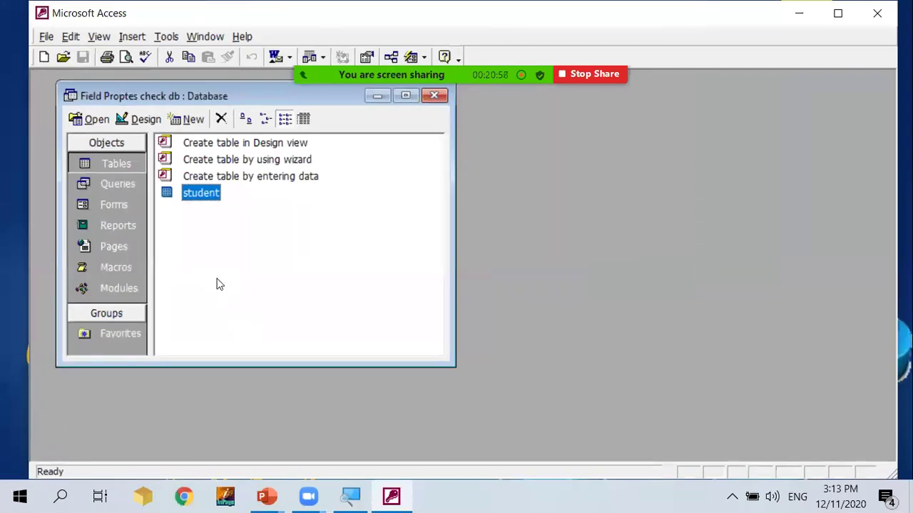
# Paste @@@@@-@@@@@@@-@ as the CNIC Input Mask, save the design, and reopen the datasheet.
pyautogui.click(135, 119)
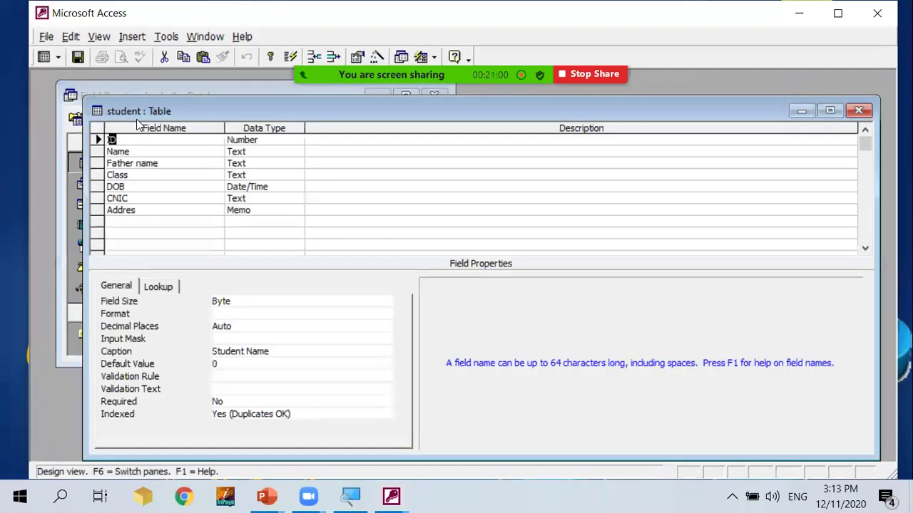
pyautogui.click(259, 201)
pyautogui.click(246, 326)
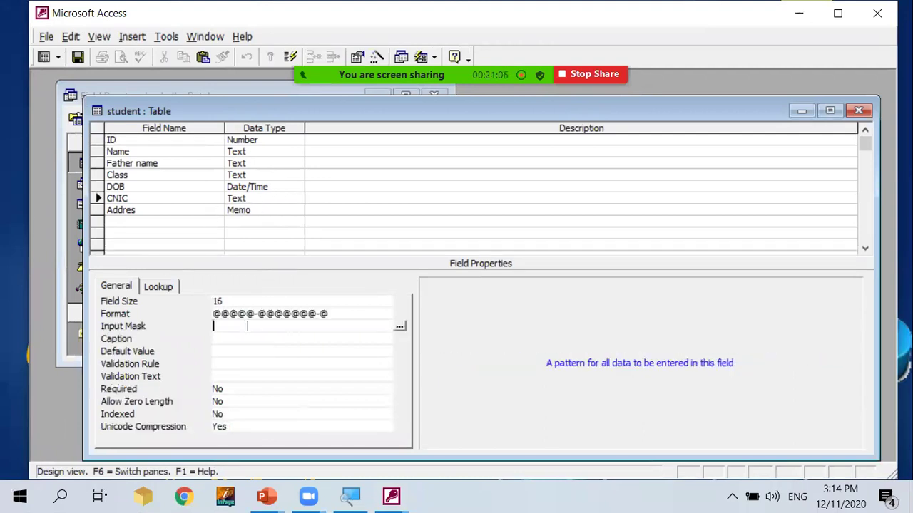
pyautogui.write('@@@@@-@@@@@@@-@')
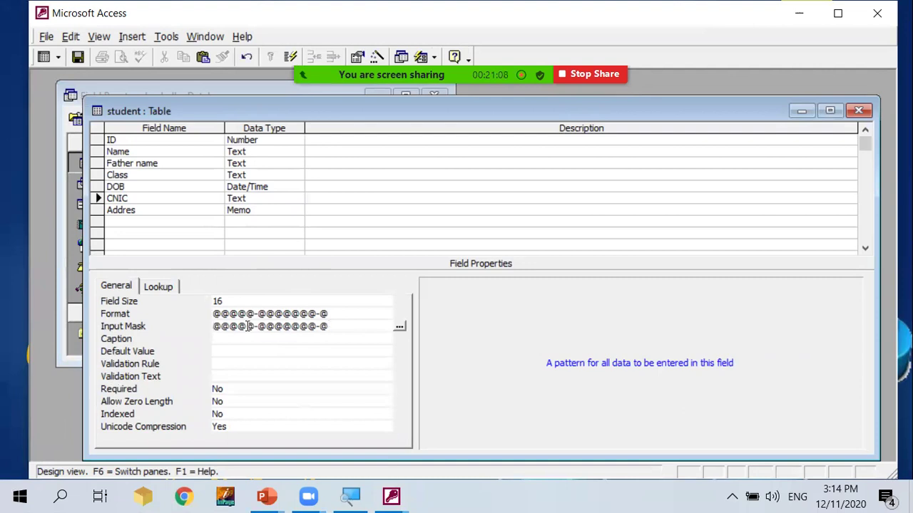
pyautogui.click(338, 314)
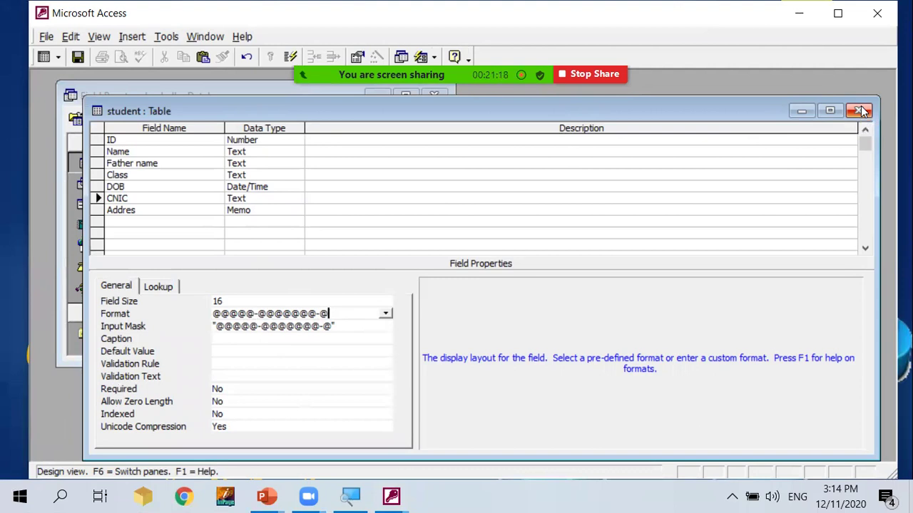
pyautogui.click(861, 111)
pyautogui.click(395, 307)
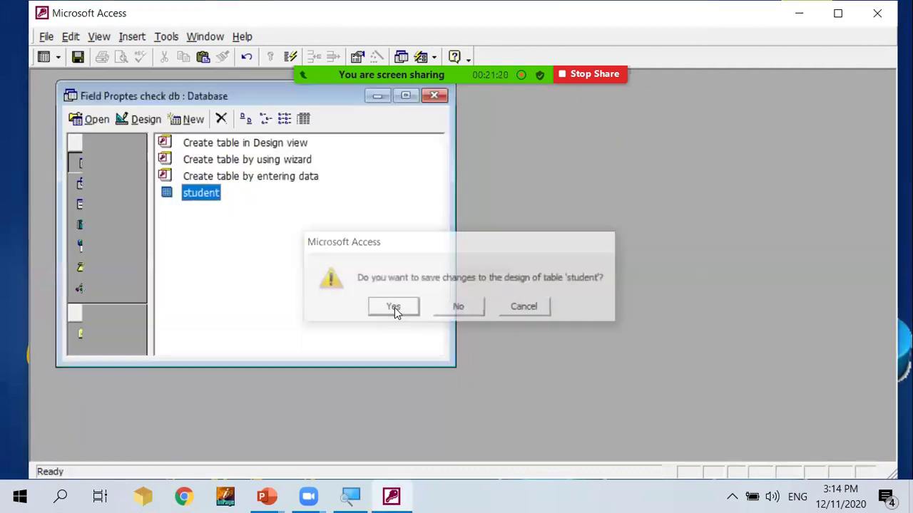
pyautogui.doubleClick(201, 193)
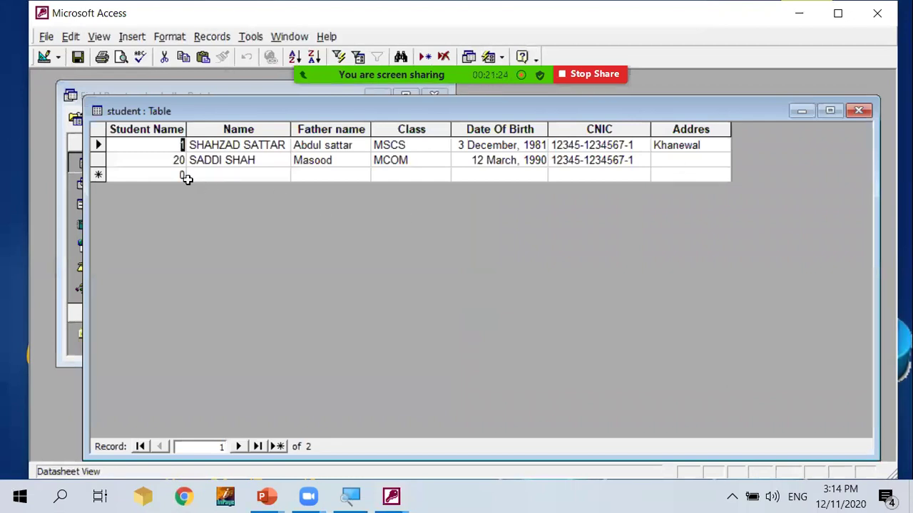
# Start a new record with ID 4, replacing the default 0.
pyautogui.click(182, 175)
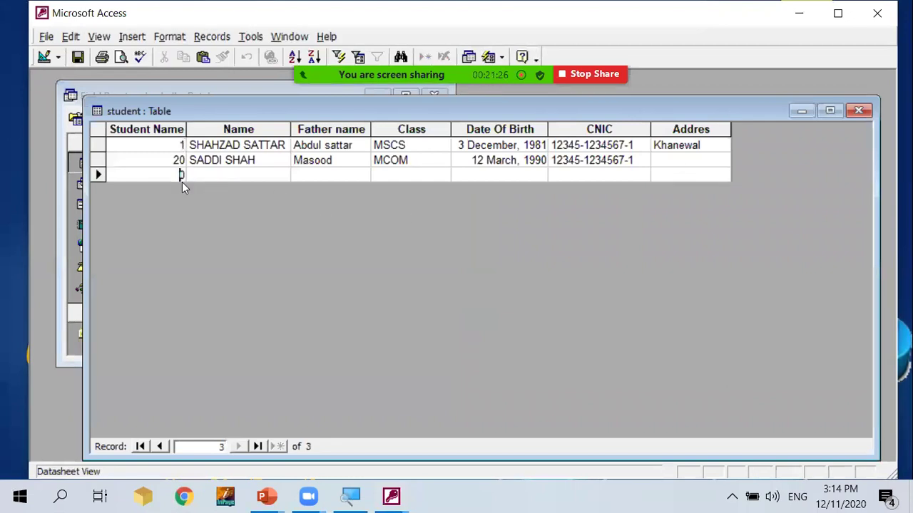
pyautogui.doubleClick(181, 178)
pyautogui.write('4')
pyautogui.press('capslock')
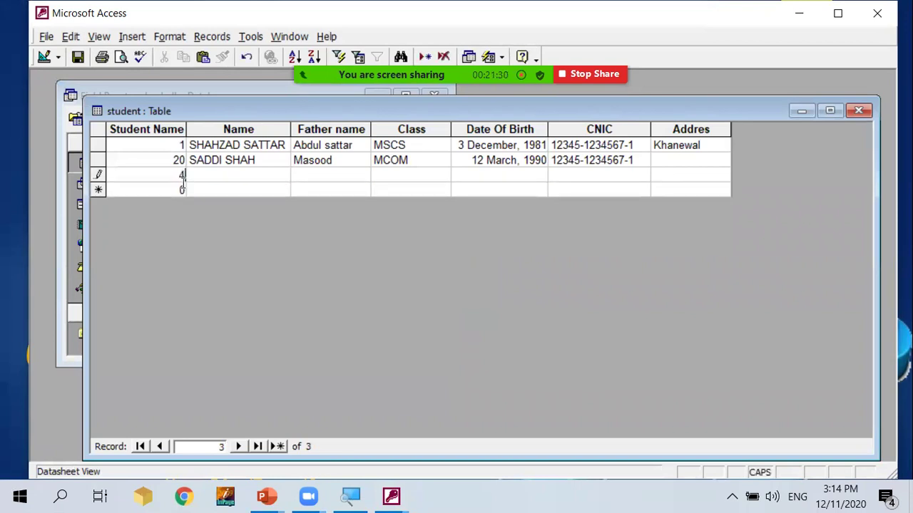
pyautogui.write('ABBA')
pyautogui.press('BackSpace')
pyautogui.press('BackSpace')
pyautogui.press('BackSpace')
pyautogui.press('BackSpace')
pyautogui.press('Tab')
# Fill in Name ABBAS, Father name SATTAR and Class msbs for the new record.
pyautogui.write('ABBAS')
pyautogui.press('Tab')
pyautogui.write('SATTAR')
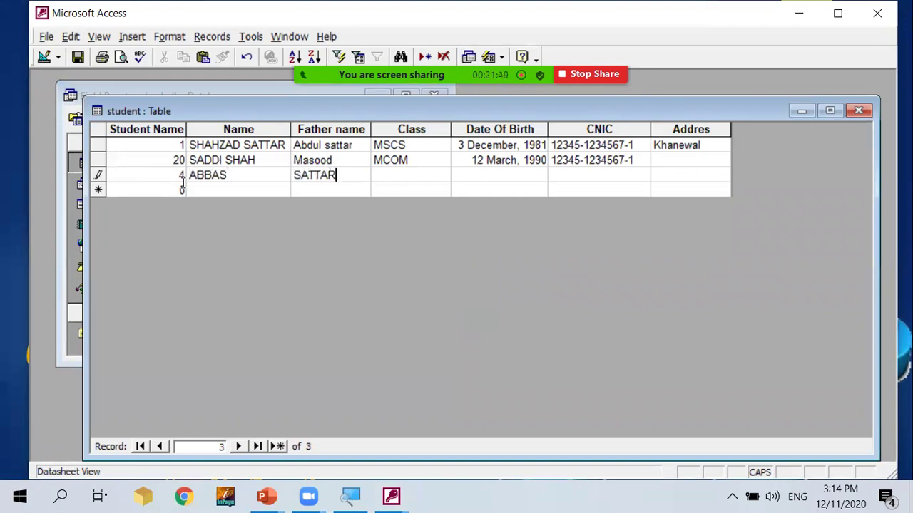
pyautogui.press('Tab')
pyautogui.write('msbs')
pyautogui.press('Tab')
pyautogui.press('Tab')
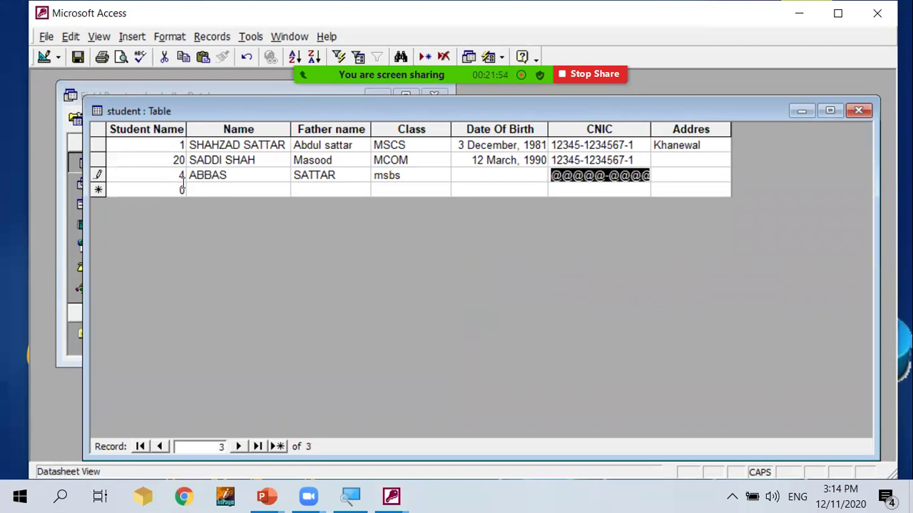
pyautogui.moveTo(388, 7)
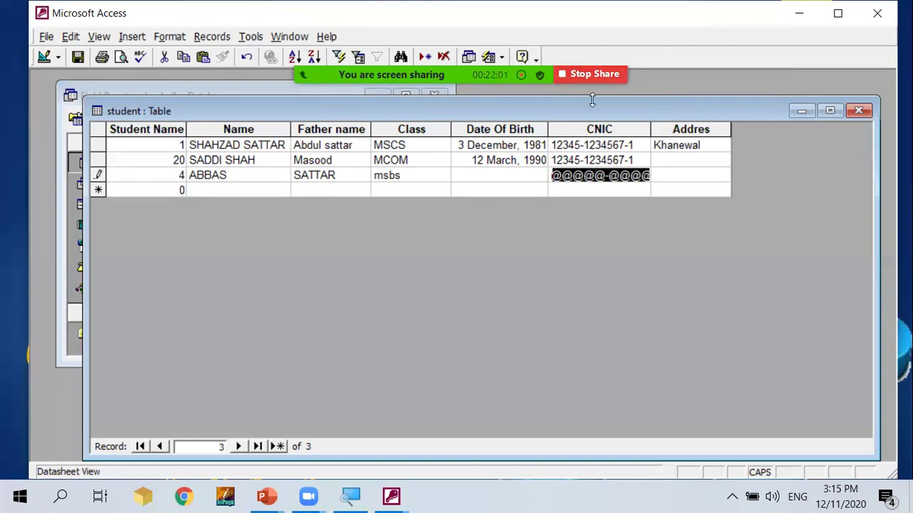
pyautogui.moveTo(592, 100)
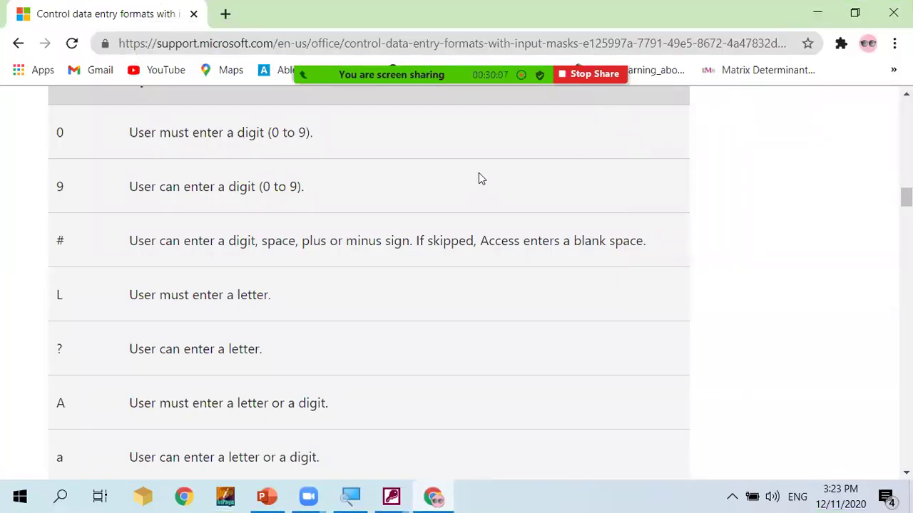
# Scroll through the Microsoft Support input mask character reference table.
pyautogui.moveTo(349, 104)
pyautogui.scroll(-1, 278, 353)
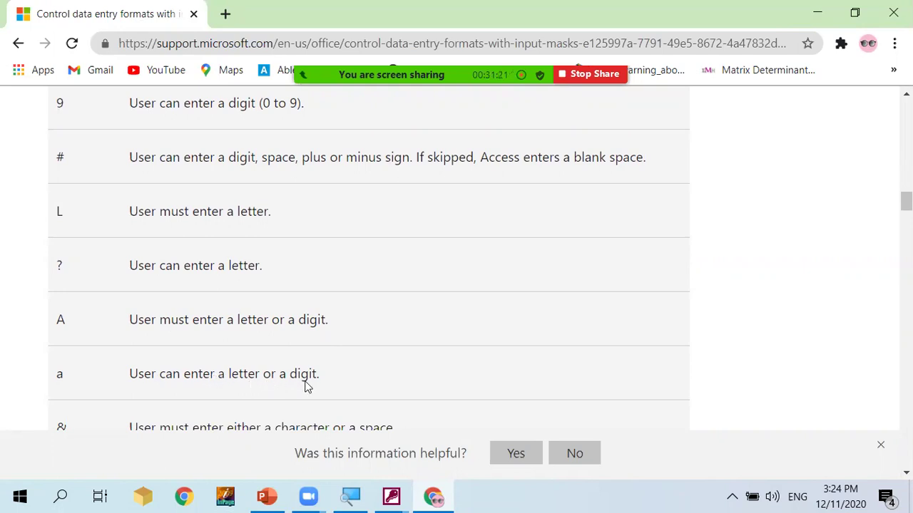
pyautogui.scroll(-1, 251, 404)
pyautogui.scroll(-2, 251, 404)
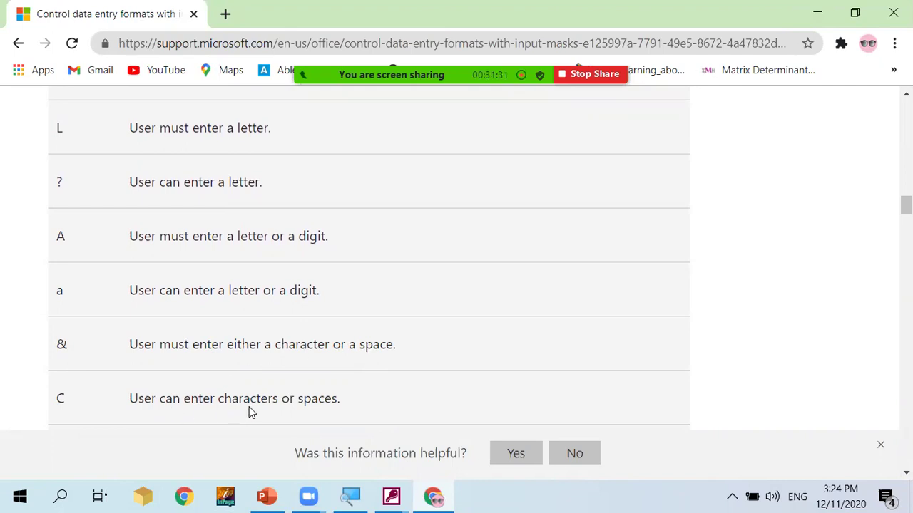
pyautogui.scroll(-1, 293, 404)
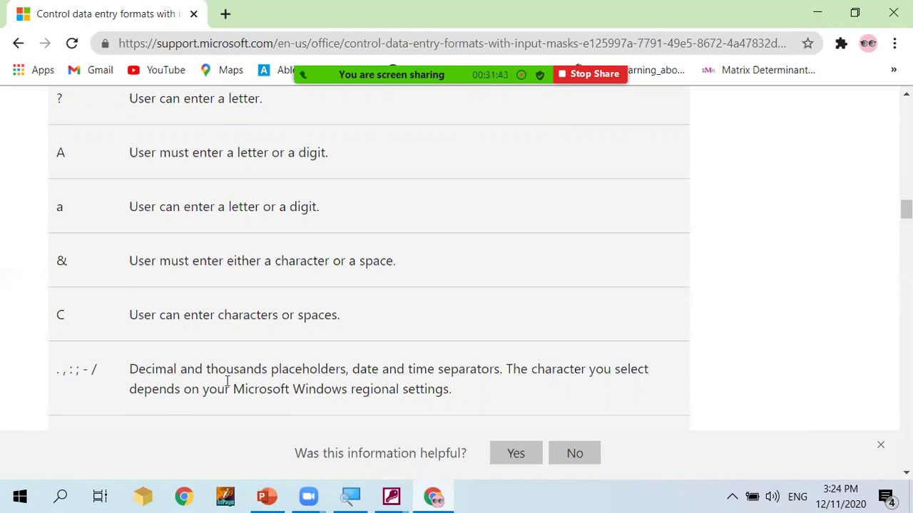
pyautogui.scroll(-1, 228, 379)
pyautogui.scroll(-1, 226, 383)
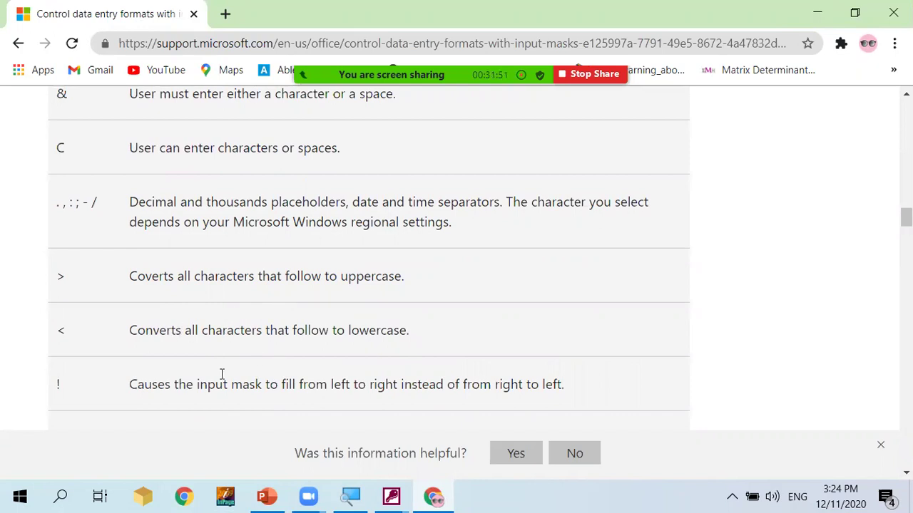
pyautogui.scroll(-1, 221, 374)
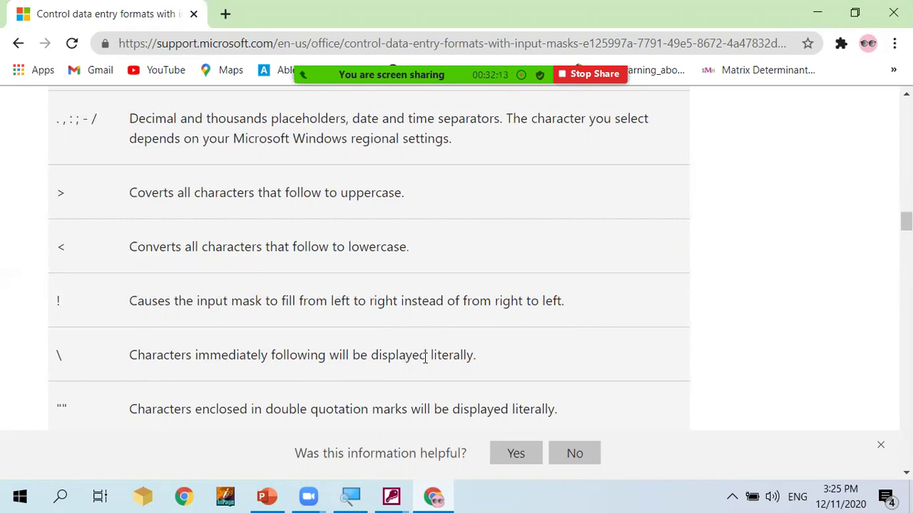
pyautogui.scroll(-1, 183, 399)
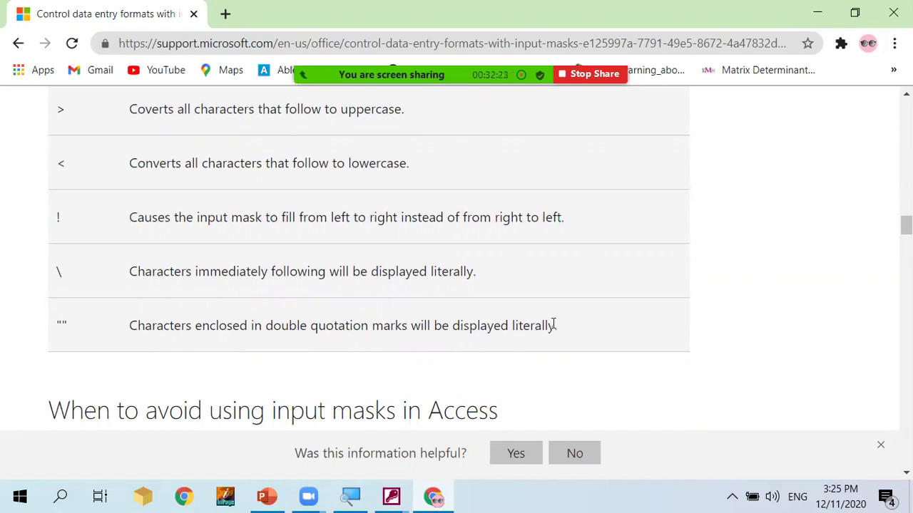
pyautogui.scroll(-1, 550, 324)
pyautogui.scroll(1, 549, 325)
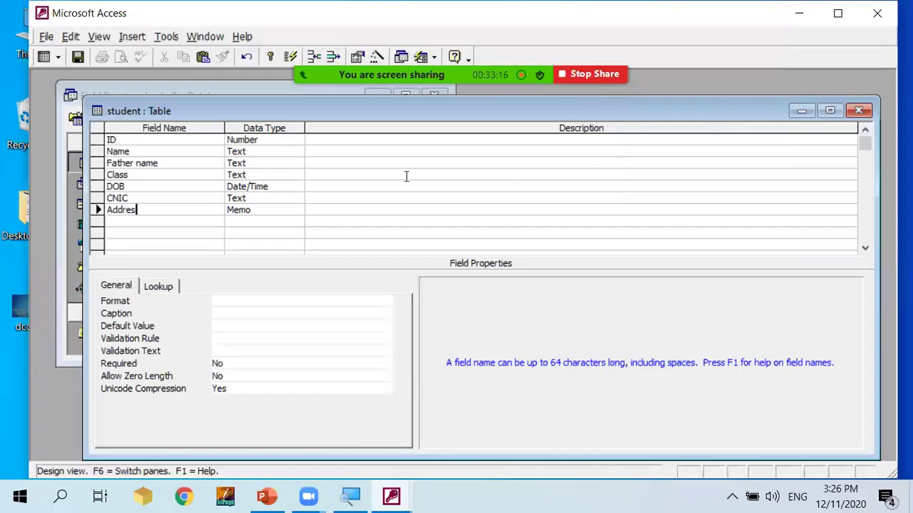
pyautogui.click(282, 210)
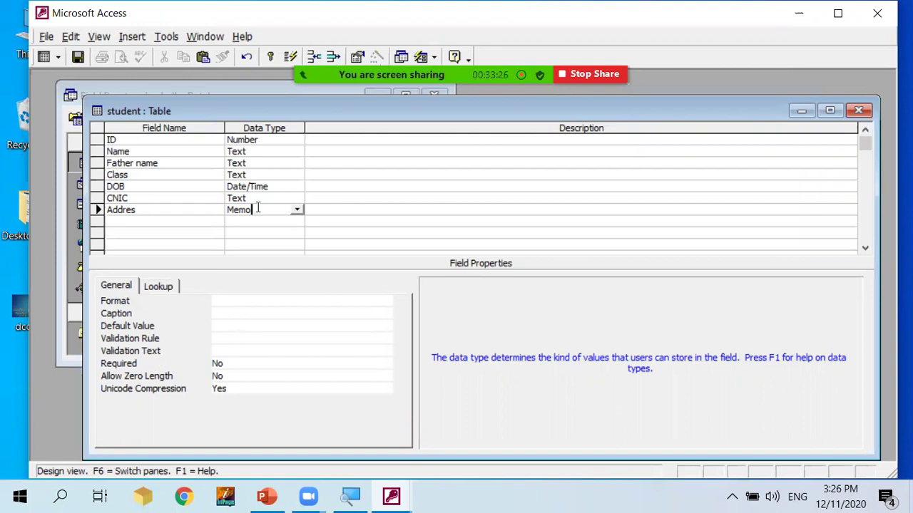
pyautogui.click(299, 140)
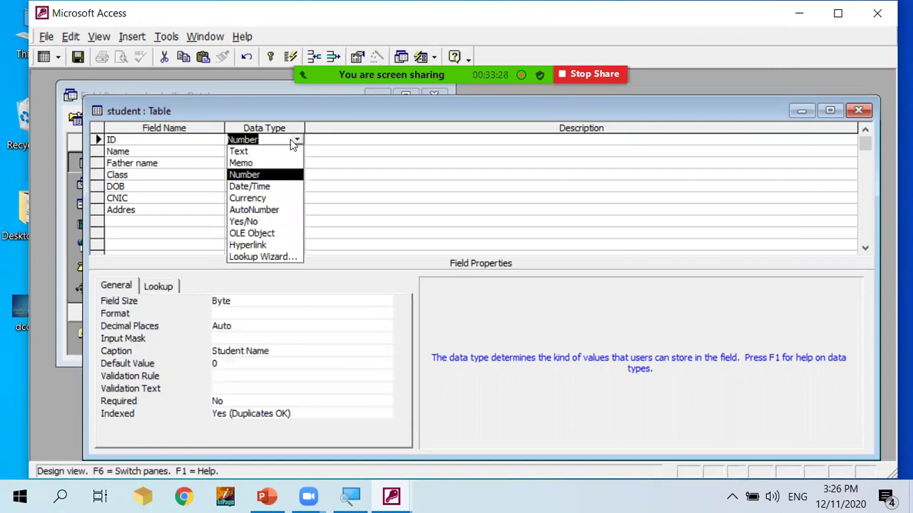
pyautogui.click(278, 139)
pyautogui.click(343, 139)
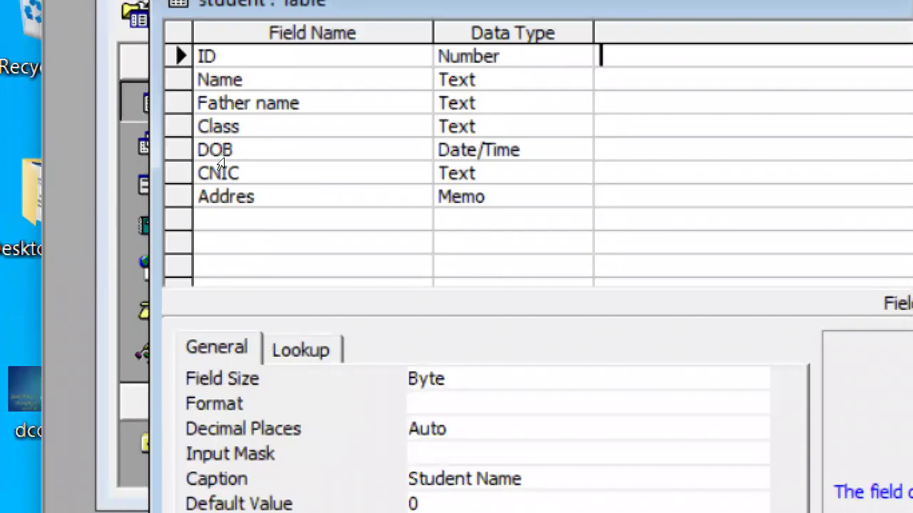
pyautogui.press('Home')
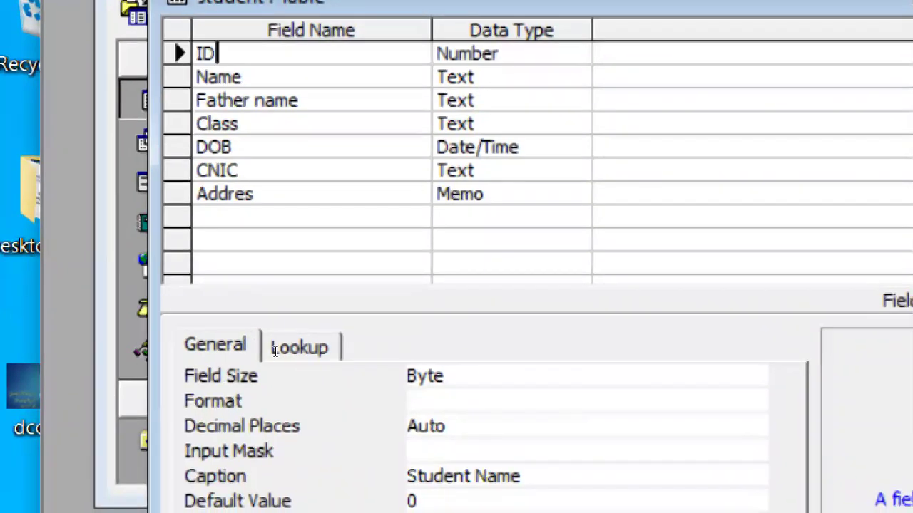
# Change the ID field's Caption to Student Roll NO.
pyautogui.press('F6')
pyautogui.press('BackSpace')
pyautogui.press('BackSpace')
pyautogui.press('BackSpace')
pyautogui.press('BackSpace')
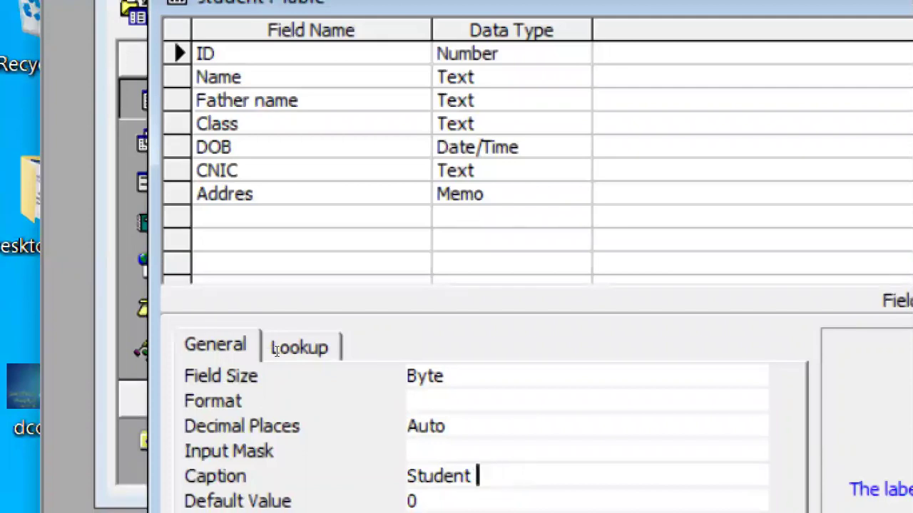
pyautogui.write('Roll NO')
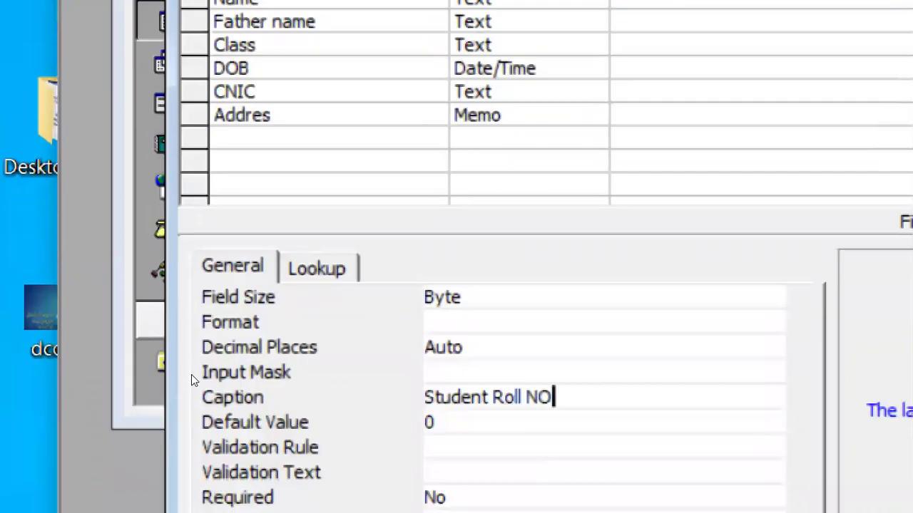
# Set the ID Validation Rule to <50 with text 'Please Enter Roll NO 1-50'.
pyautogui.press('Down')
pyautogui.press('Down')
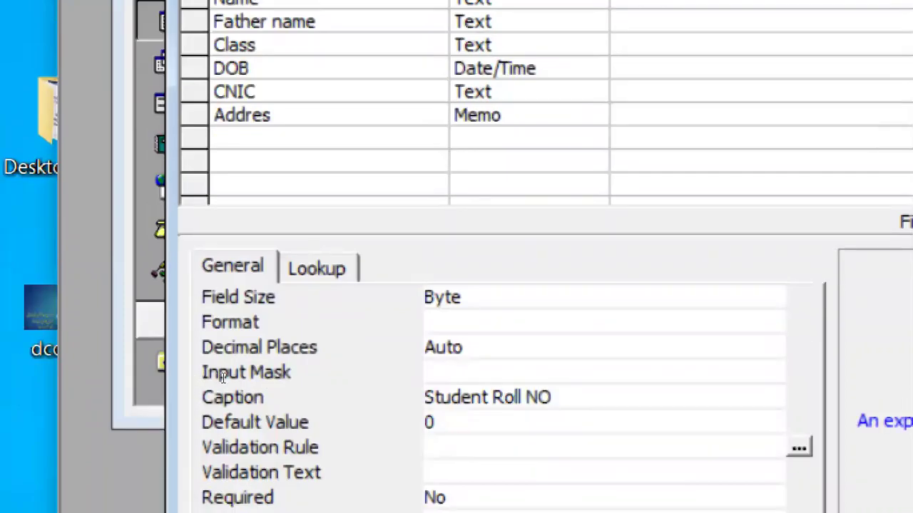
pyautogui.write('<')
pyautogui.write('=')
pyautogui.press('BackSpace')
pyautogui.write('50')
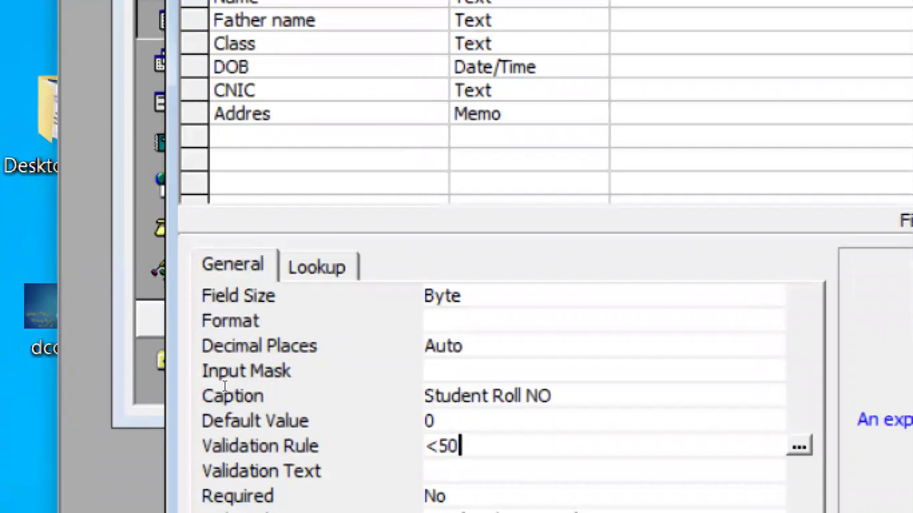
pyautogui.press('Return')
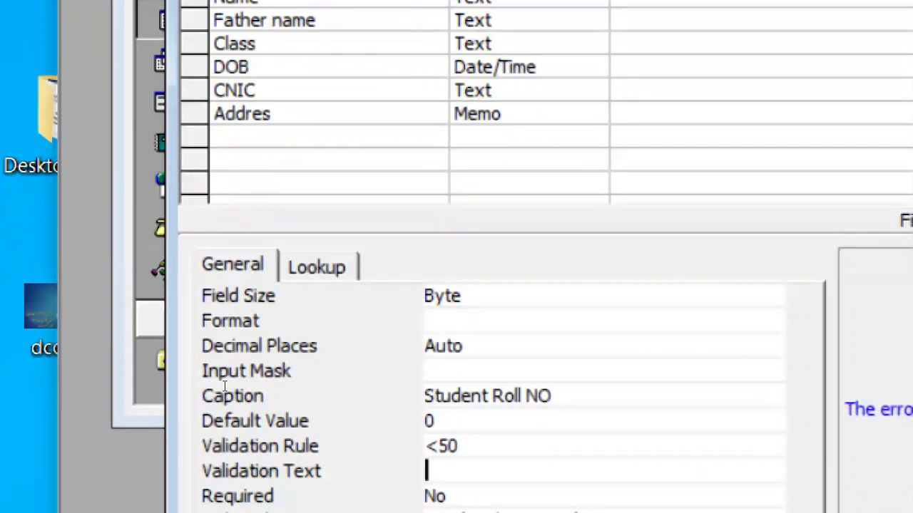
pyautogui.write('Please Enter')
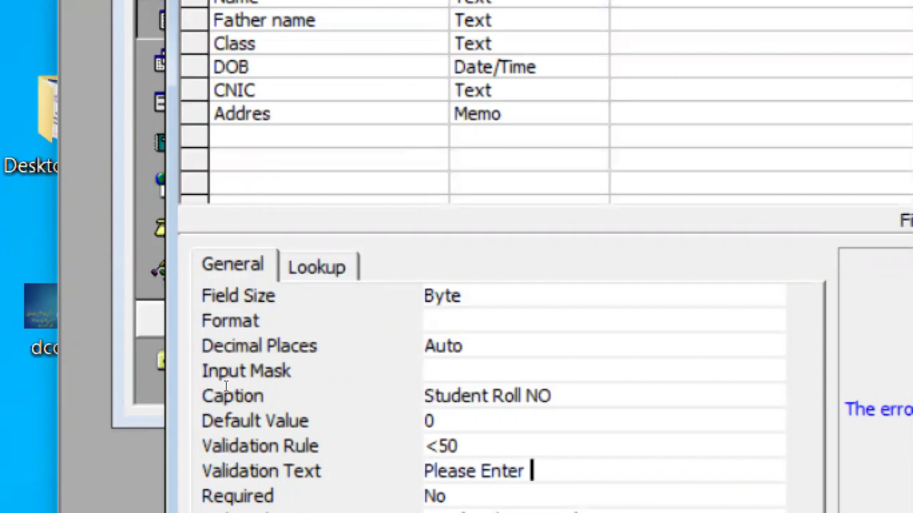
pyautogui.write('Roll ')
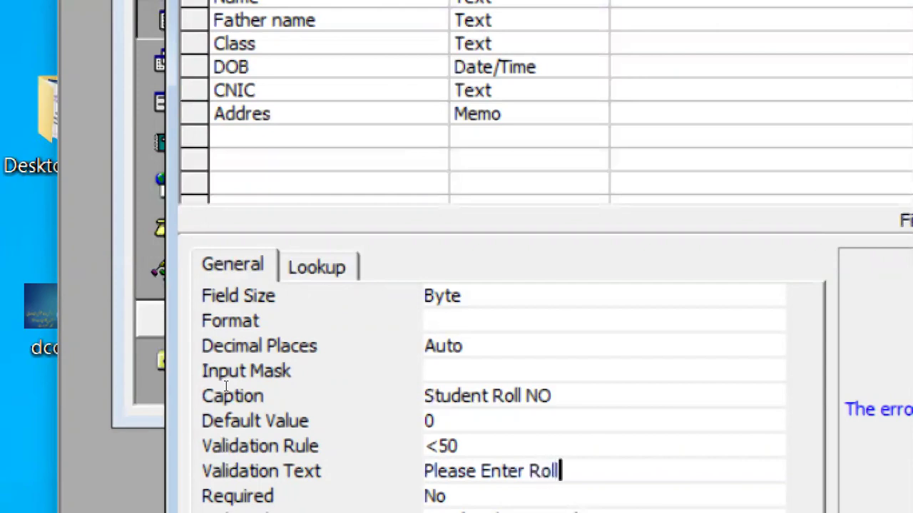
pyautogui.write('NO 1')
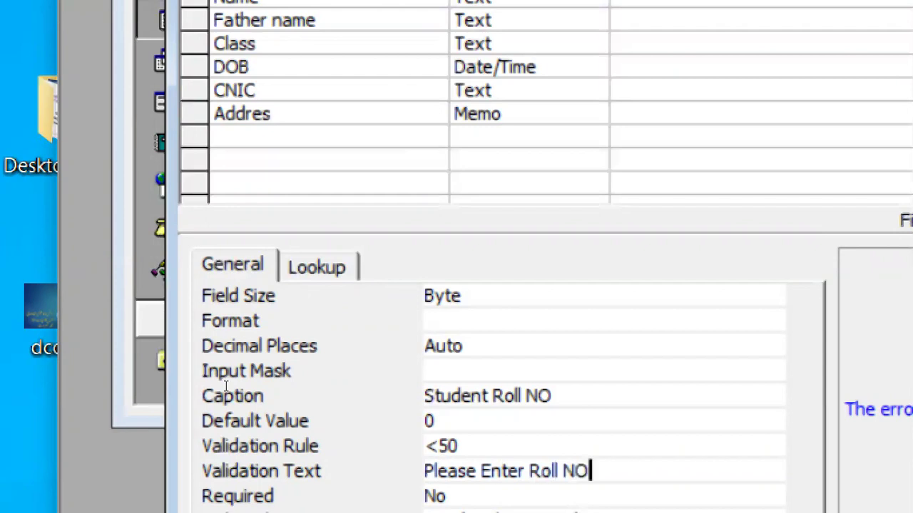
pyautogui.write('-50')
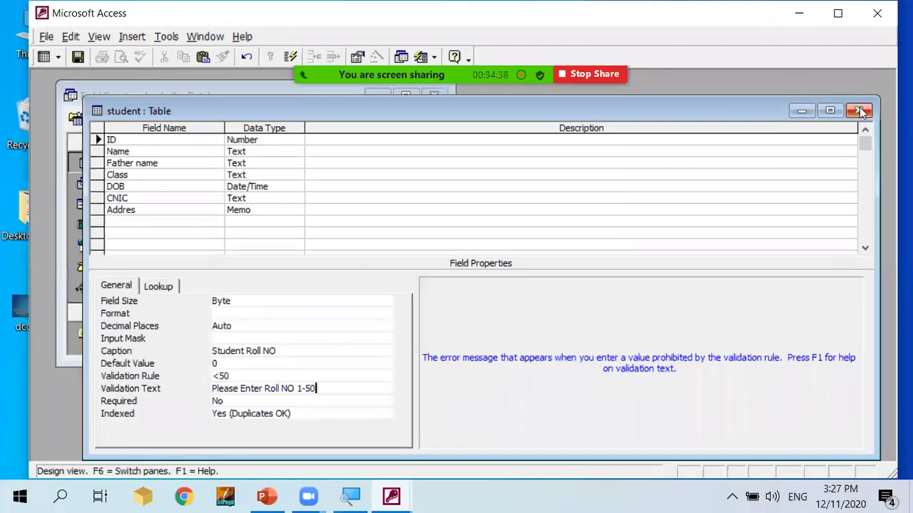
pyautogui.click(858, 111)
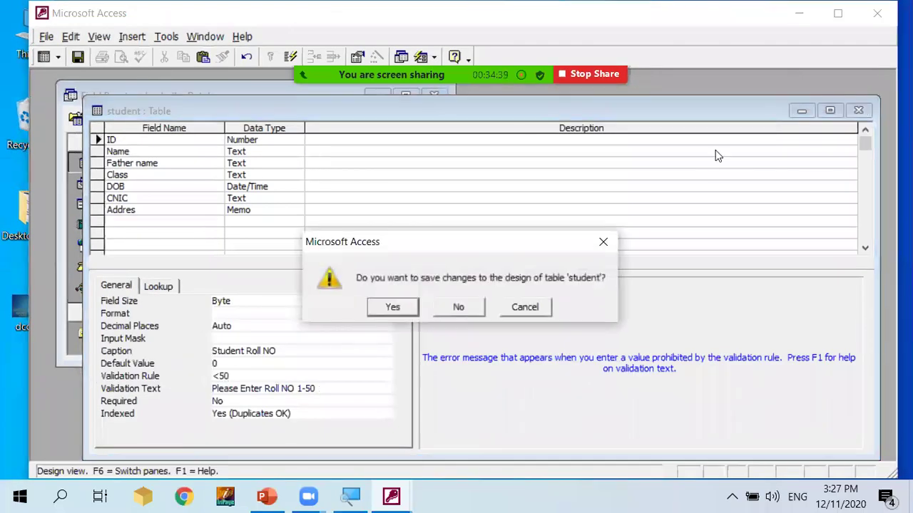
# Save the design changes and reopen the student datasheet.
pyautogui.click(415, 303)
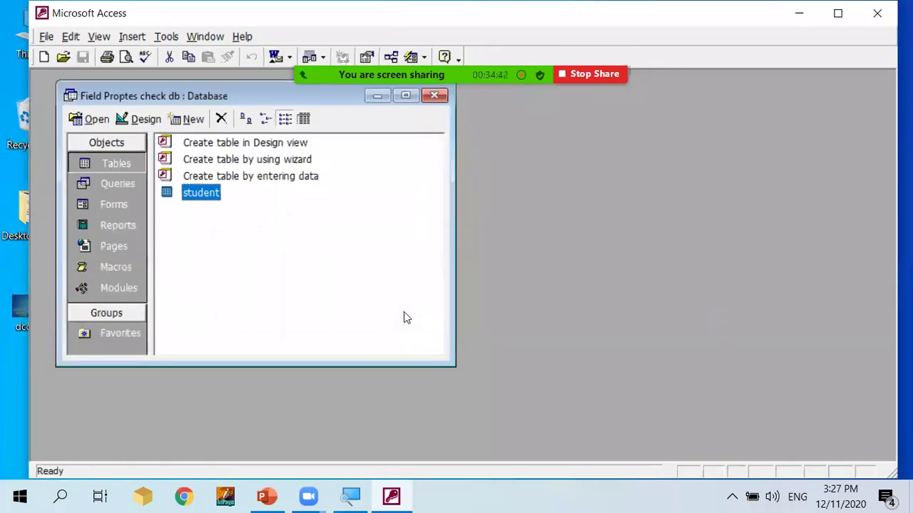
pyautogui.click(208, 199)
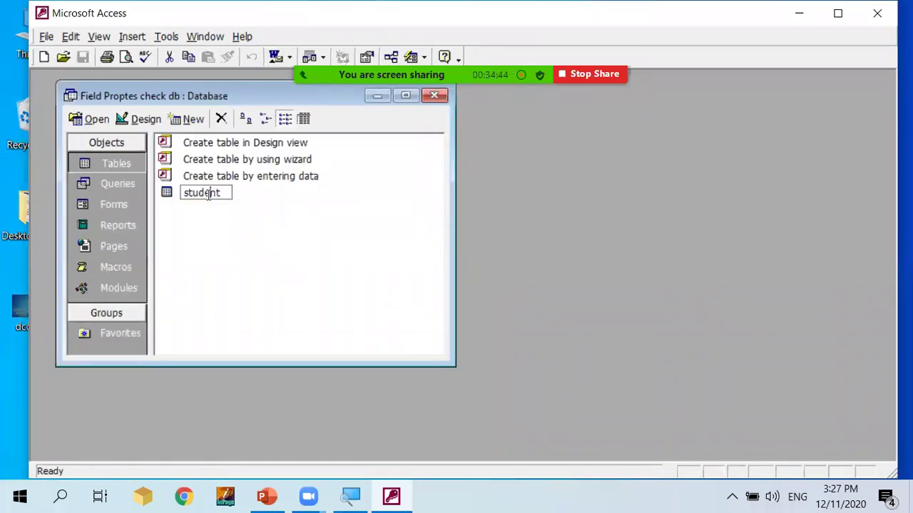
pyautogui.doubleClick(168, 200)
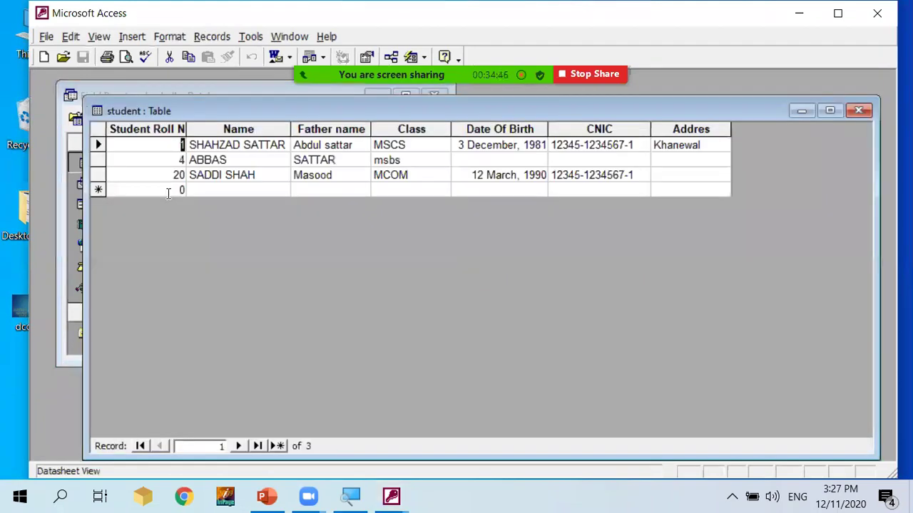
# Test roll number 55 in a new record, then replace it with 23 and close.
pyautogui.click(184, 191)
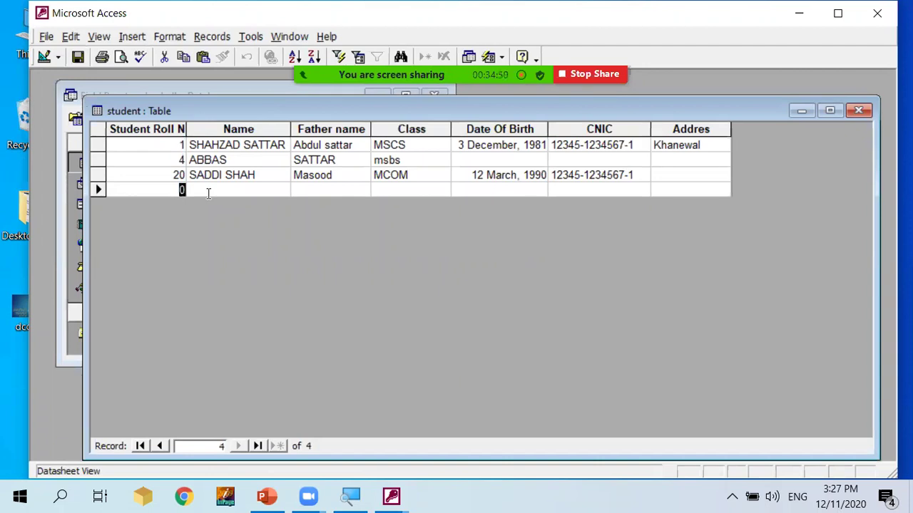
pyautogui.write('55')
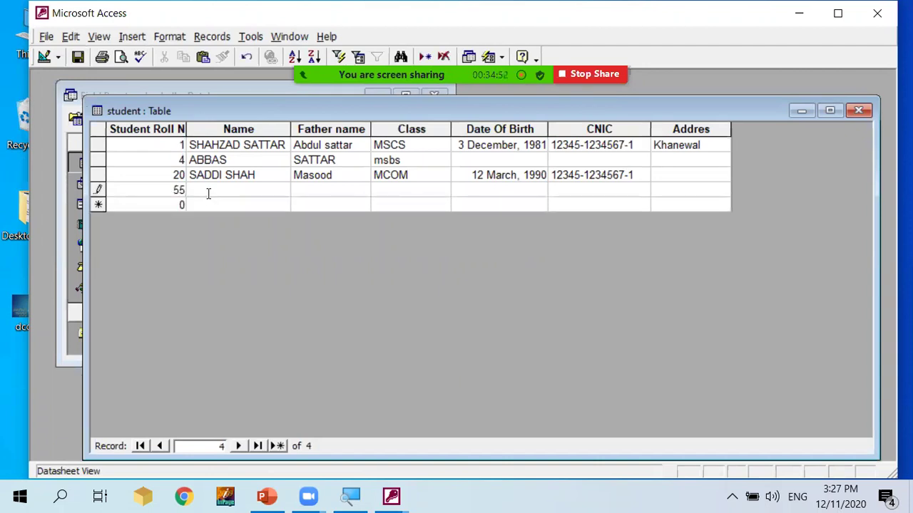
pyautogui.click(208, 194)
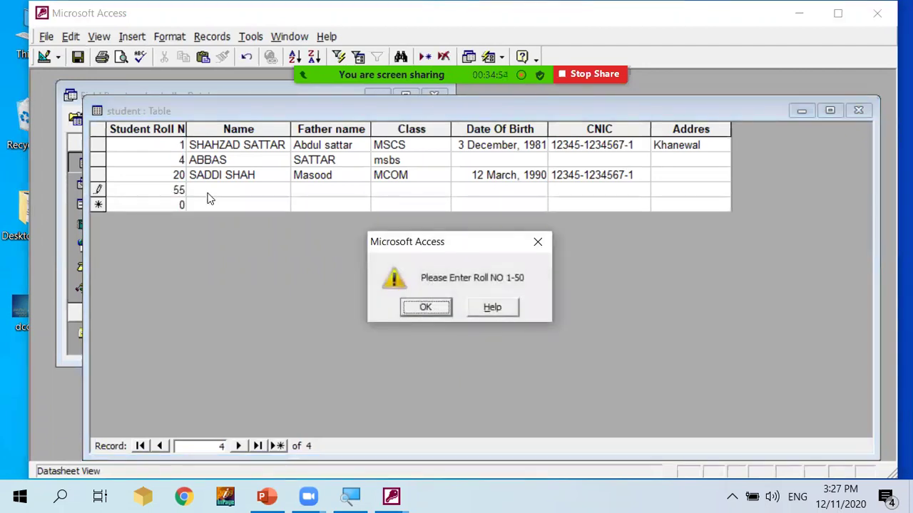
pyautogui.press('Return')
pyautogui.hotkey('shift', 'Left')
pyautogui.hotkey('shift', 'Left')
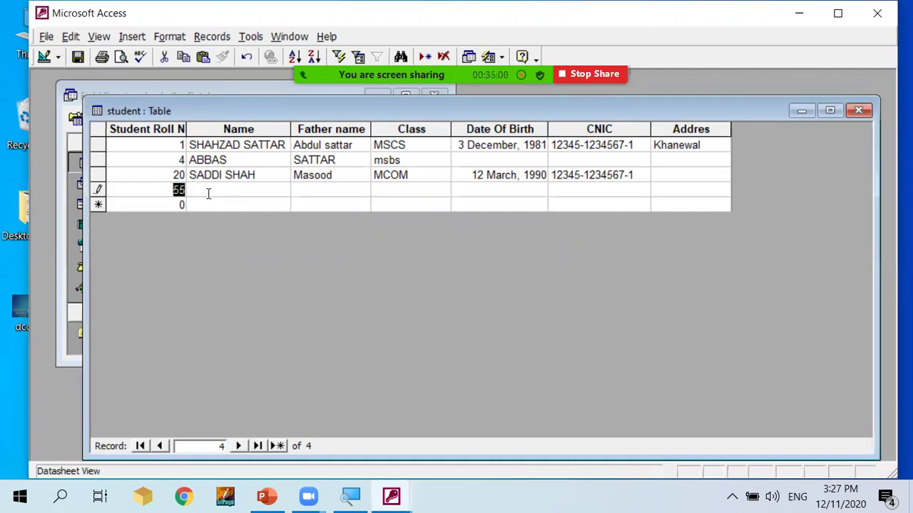
pyautogui.write('23')
pyautogui.click(209, 193)
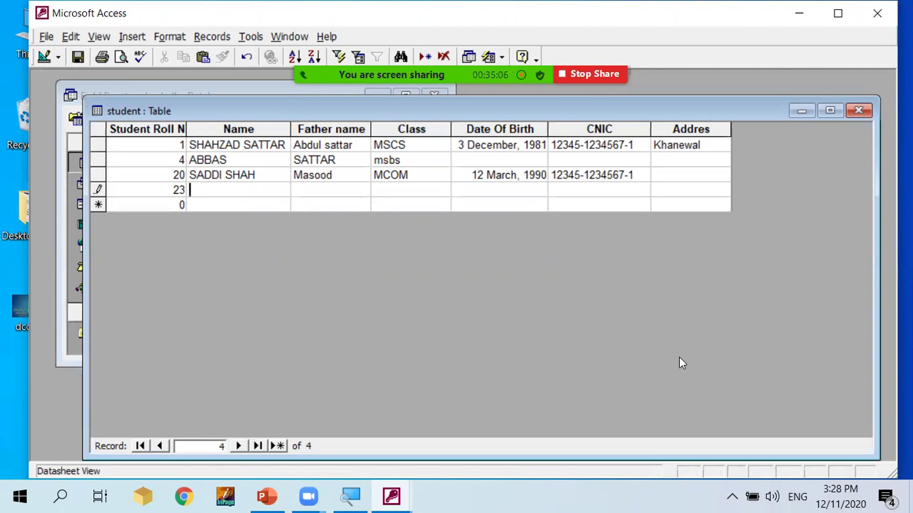
pyautogui.click(859, 111)
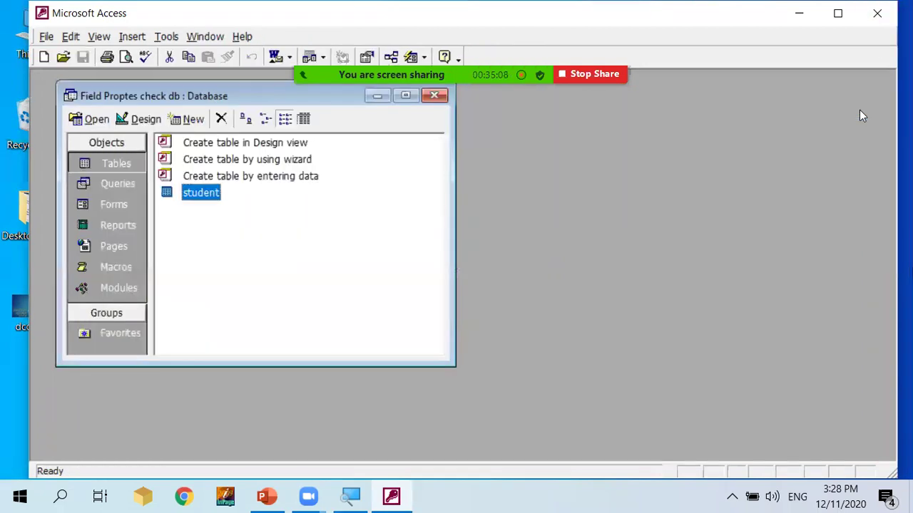
# In the student design, review ID's properties and set its Required property to Yes.
pyautogui.click(143, 120)
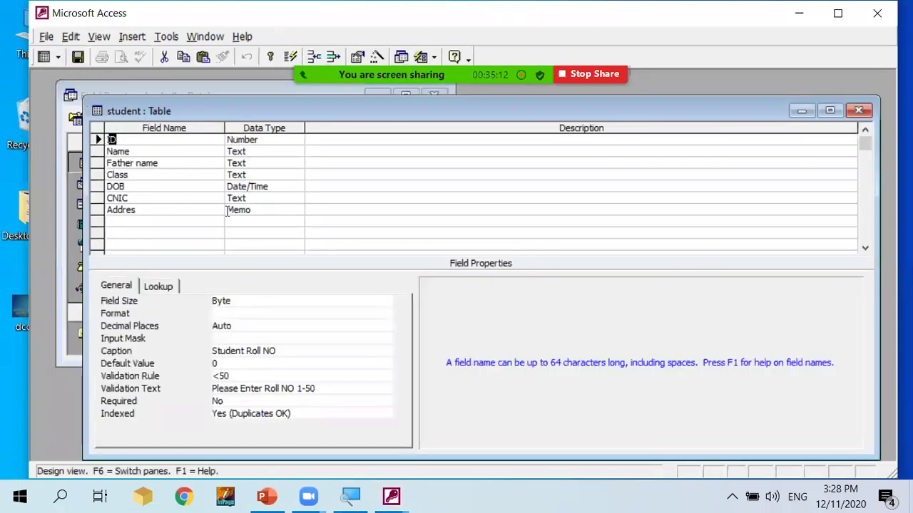
pyautogui.click(313, 140)
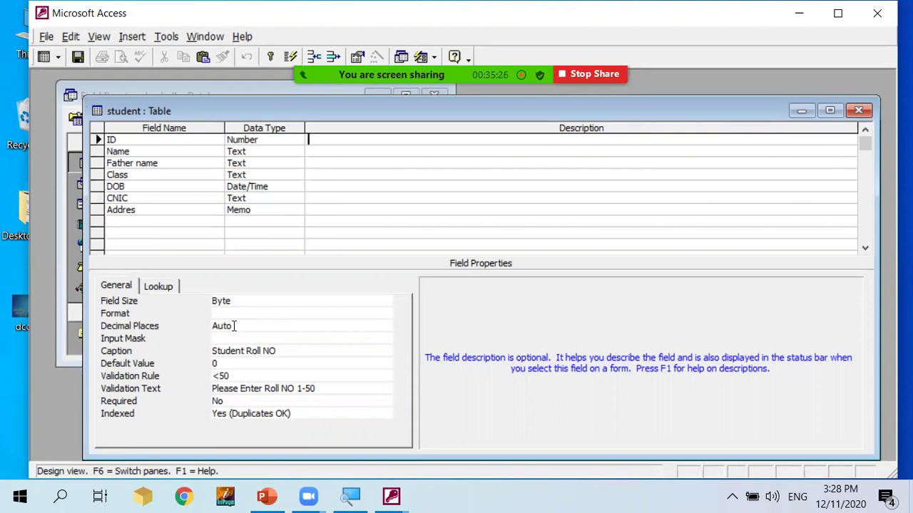
pyautogui.click(234, 326)
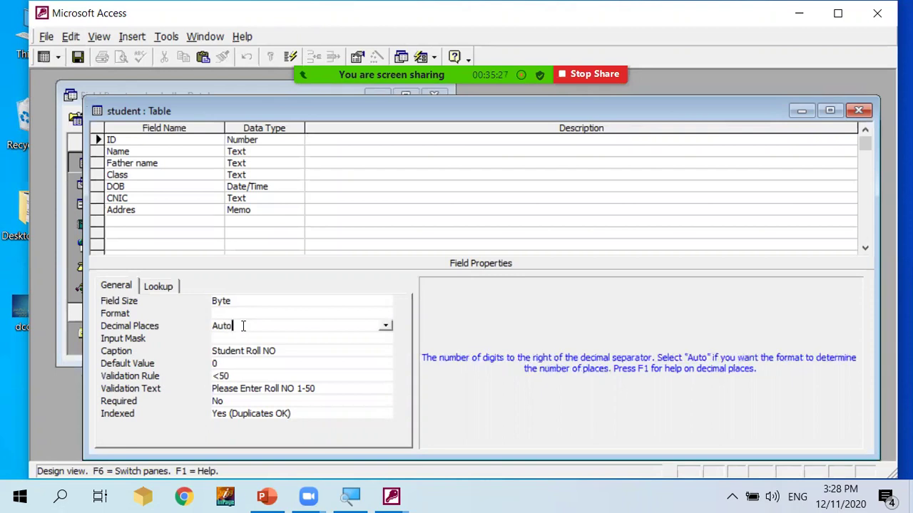
pyautogui.click(385, 327)
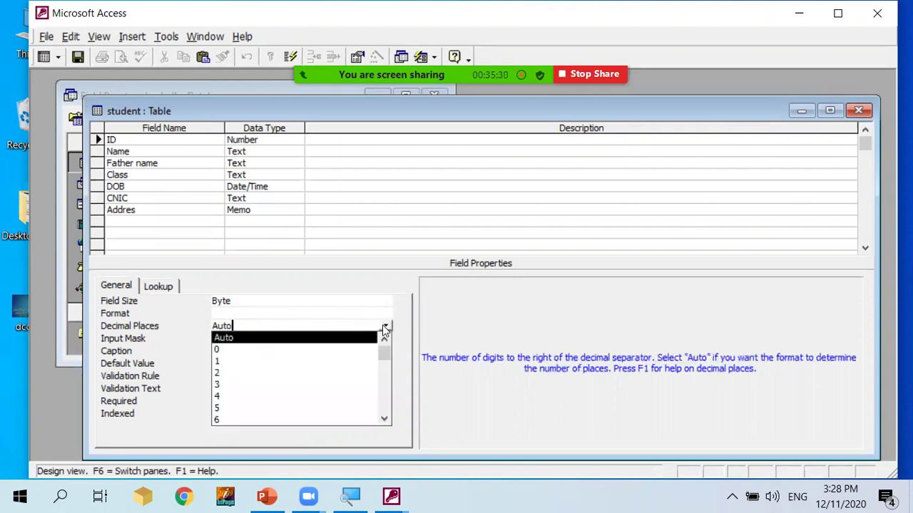
pyautogui.click(385, 327)
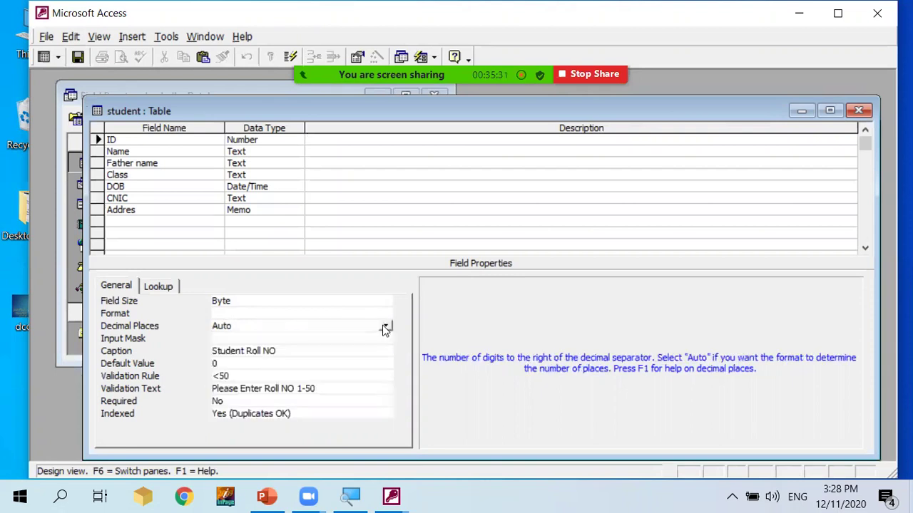
pyautogui.click(253, 339)
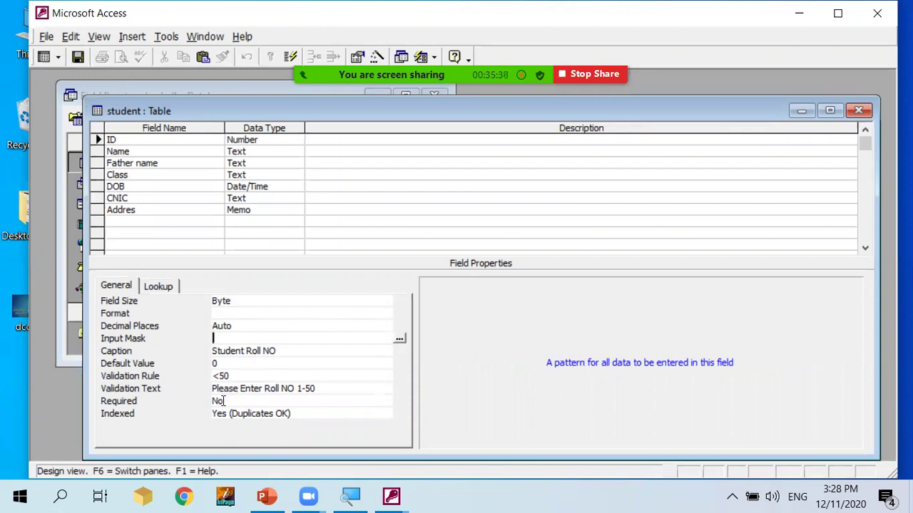
pyautogui.click(223, 401)
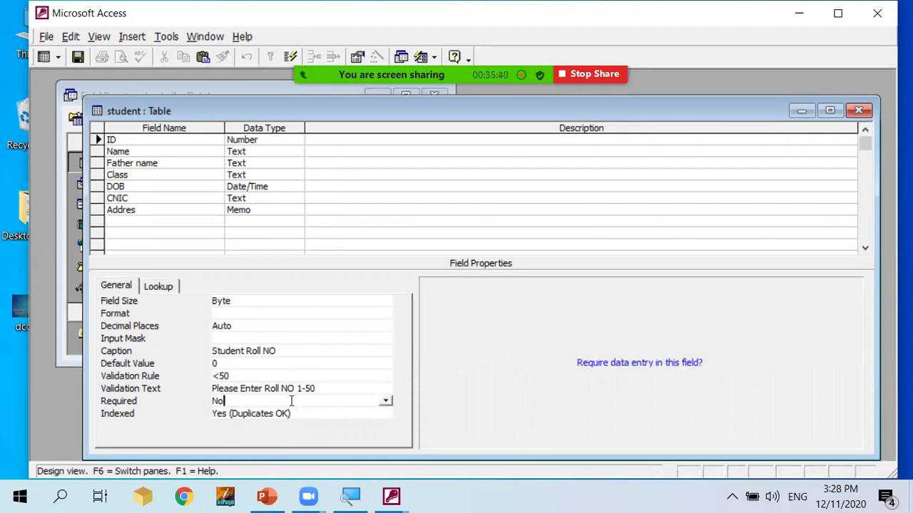
pyautogui.click(384, 404)
pyautogui.click(275, 411)
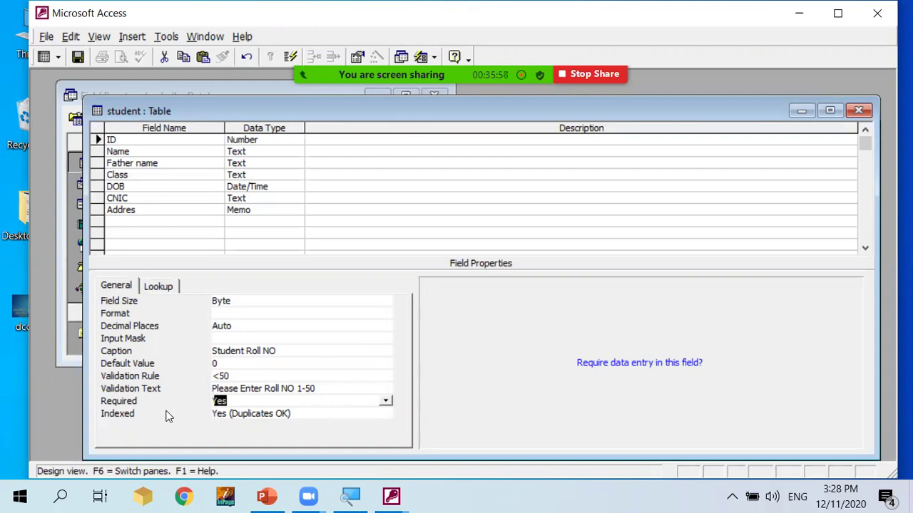
pyautogui.click(307, 414)
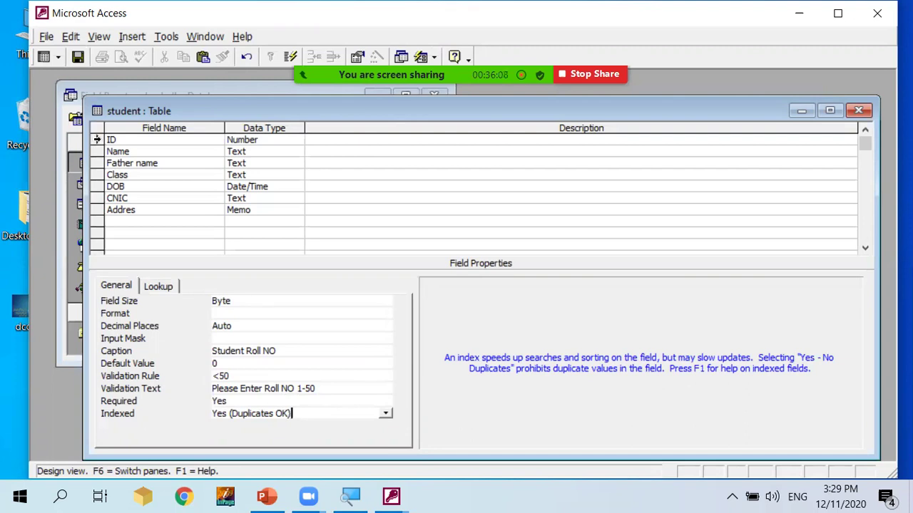
pyautogui.click(97, 140)
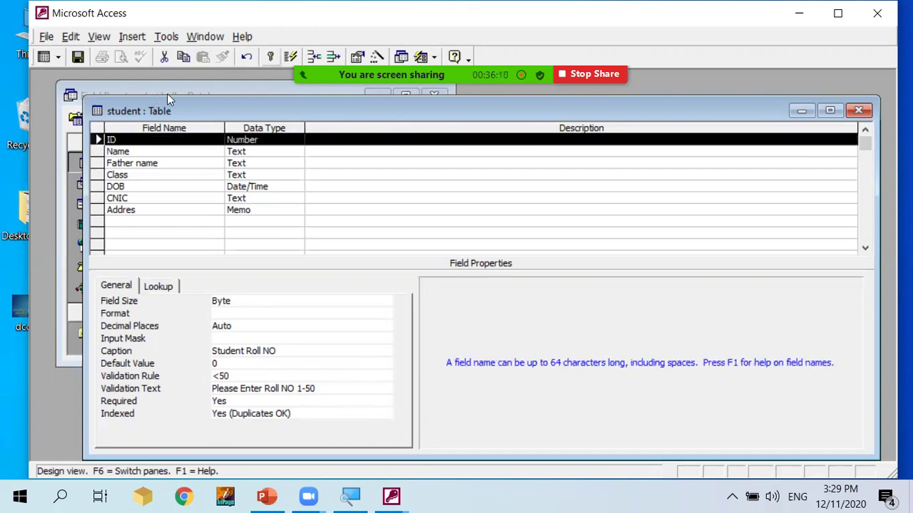
# Make ID the primary key and set CNIC Indexed to Yes (Duplicates OK).
pyautogui.click(270, 57)
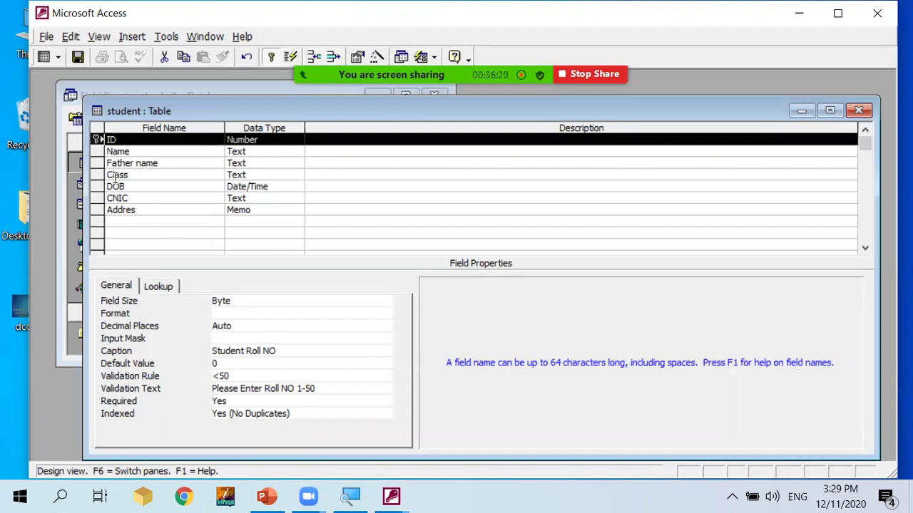
pyautogui.click(99, 198)
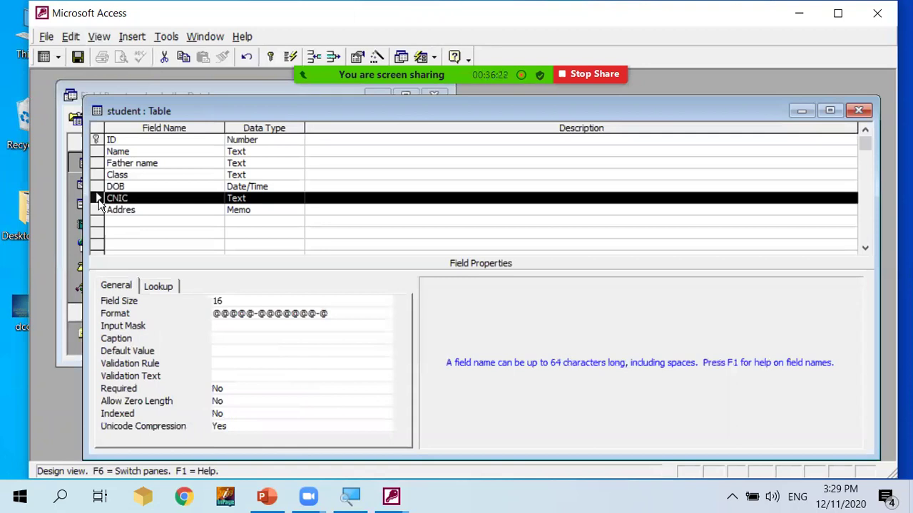
pyautogui.click(219, 412)
pyautogui.click(385, 415)
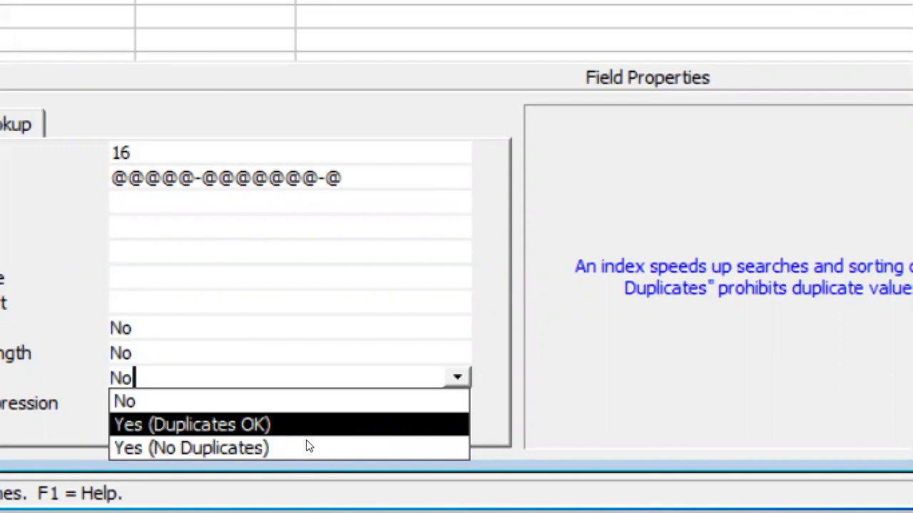
pyautogui.click(306, 442)
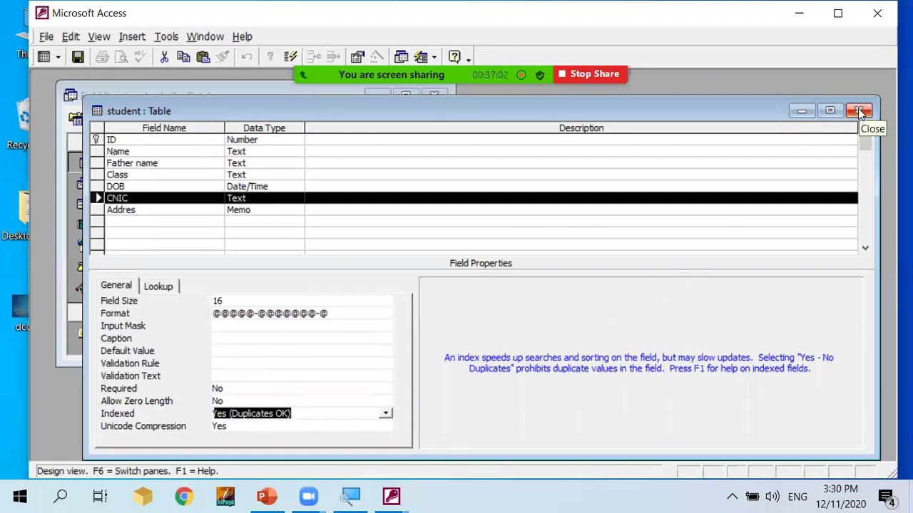
# Set the Name field's Indexed property to Yes (No Duplicates).
pyautogui.click(213, 161)
pyautogui.click(236, 150)
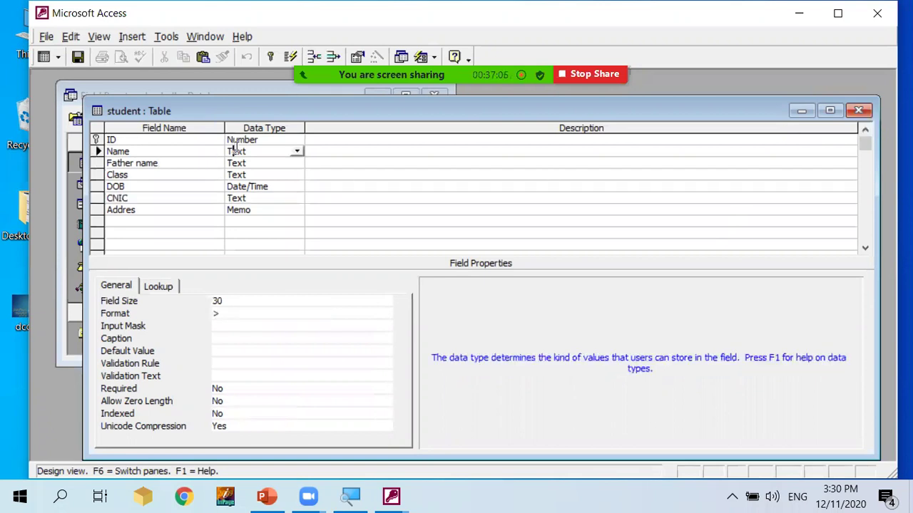
pyautogui.click(325, 147)
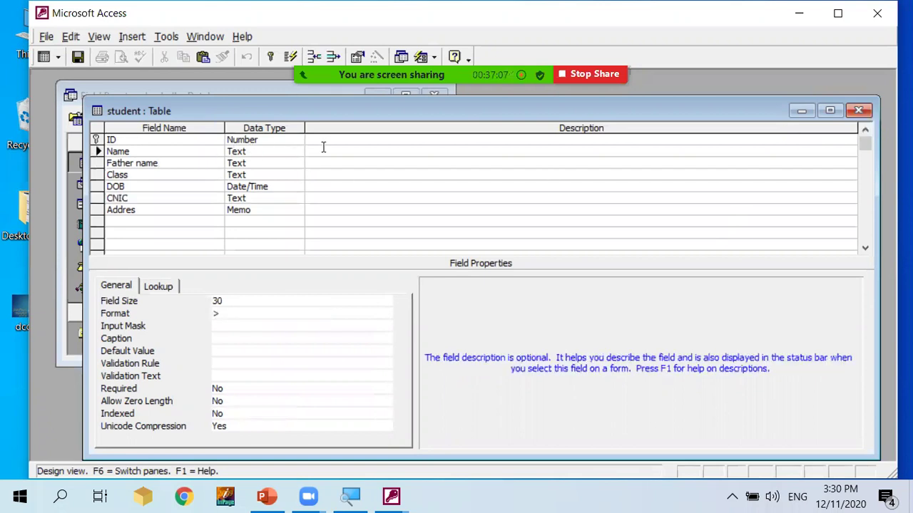
pyautogui.click(259, 422)
pyautogui.click(261, 411)
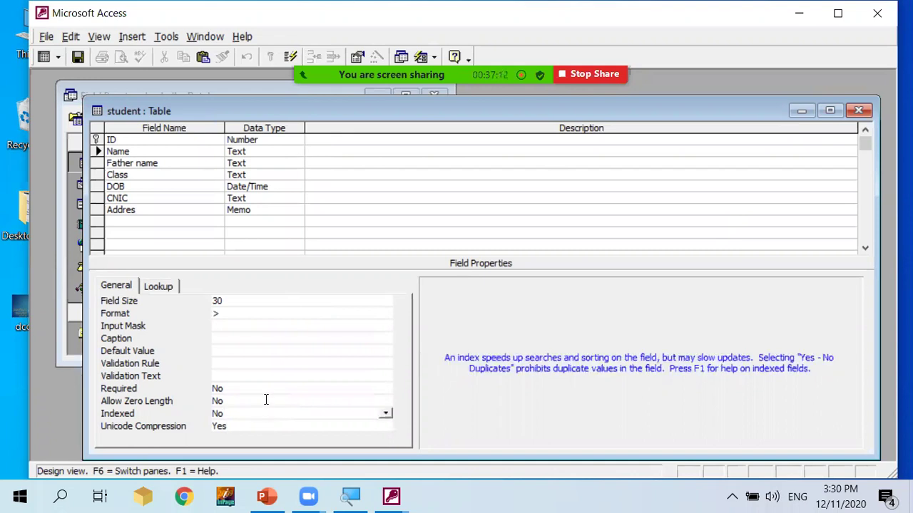
pyautogui.click(387, 416)
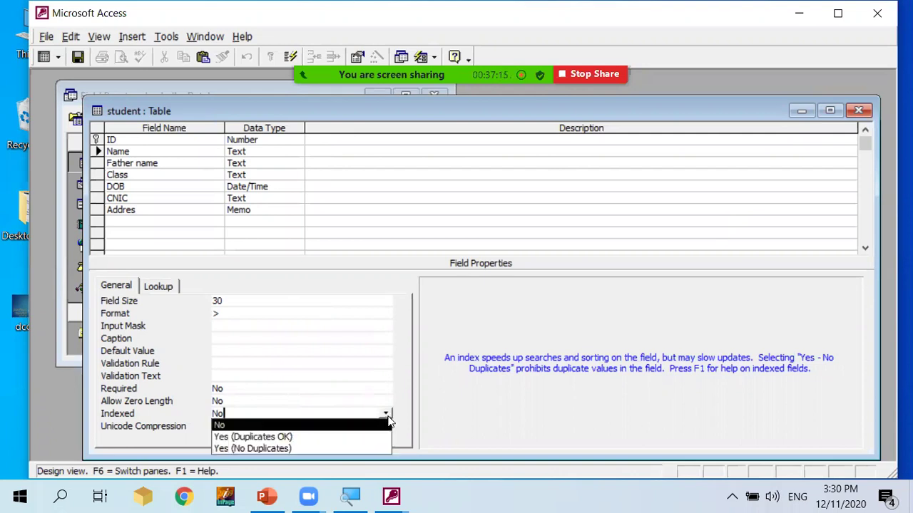
pyautogui.click(311, 448)
# Close the design, saving changes and accepting the data-integrity warning.
pyautogui.click(857, 111)
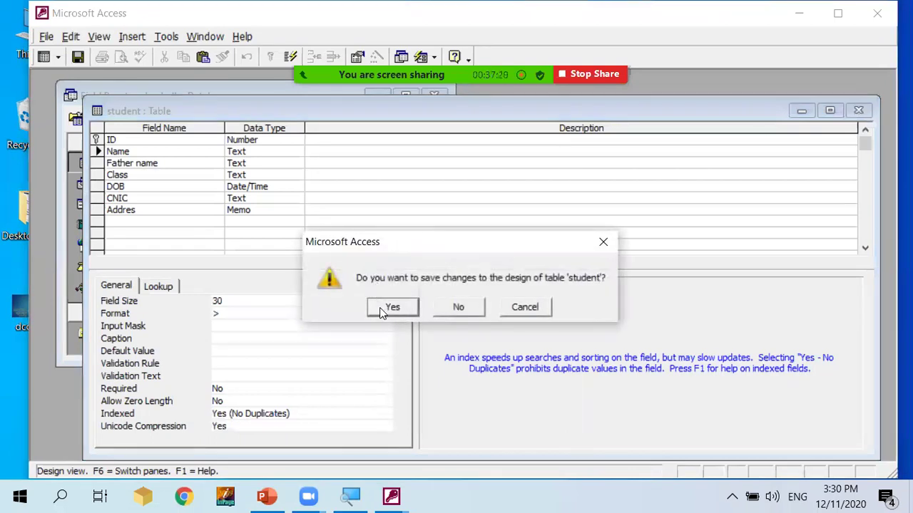
pyautogui.click(381, 313)
pyautogui.click(388, 313)
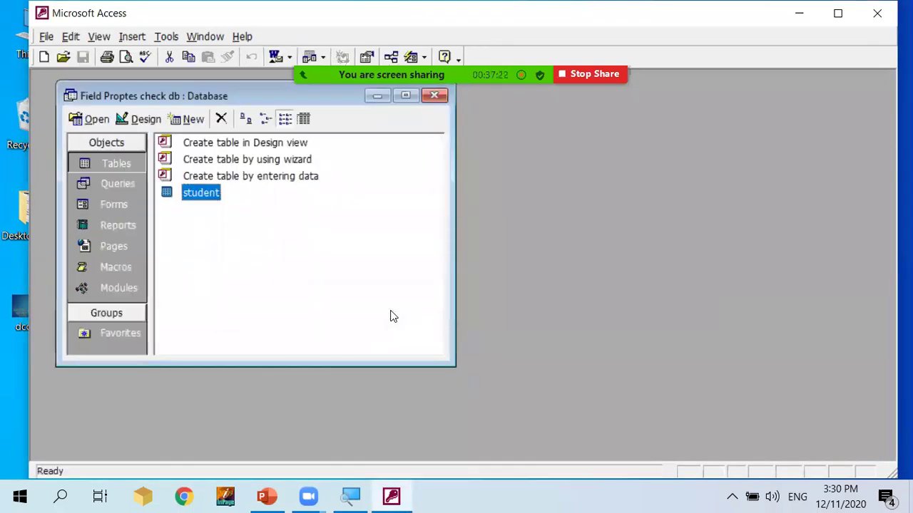
# Open the student datasheet and widen the Roll NO column to fit its heading.
pyautogui.doubleClick(205, 192)
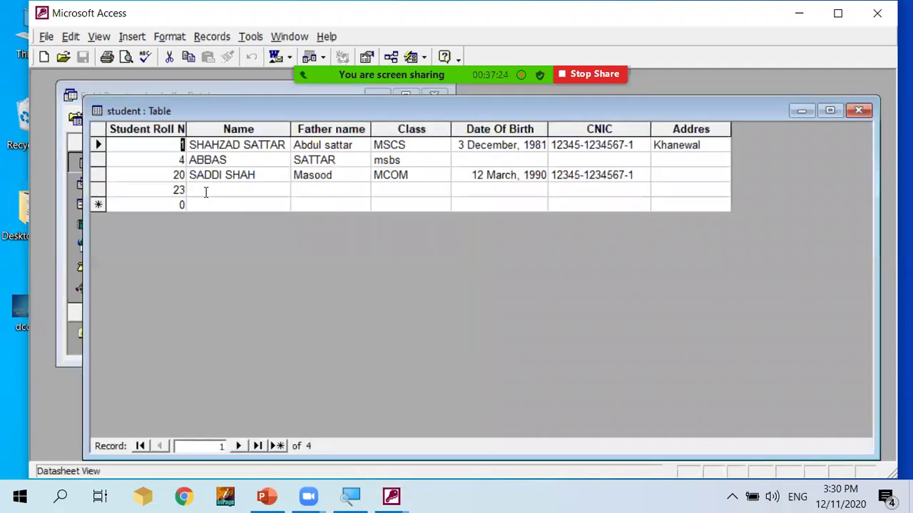
pyautogui.click(181, 191)
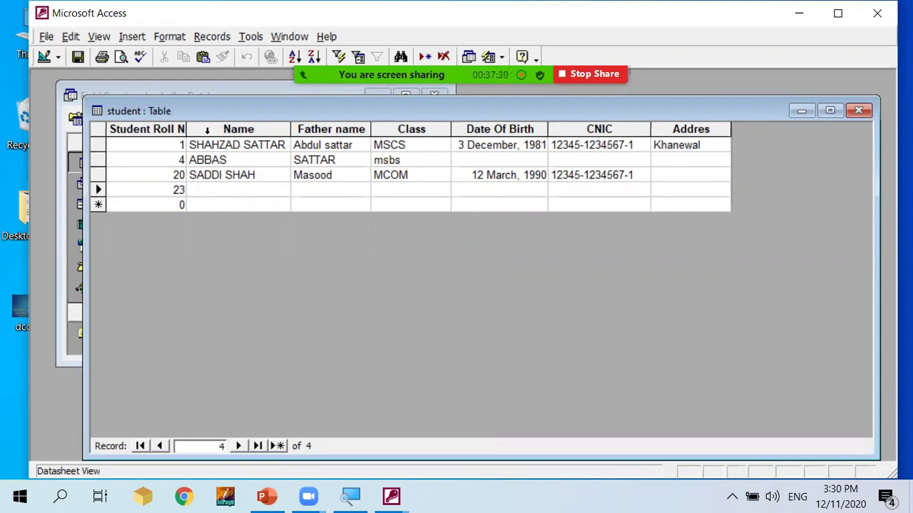
pyautogui.doubleClick(184, 129)
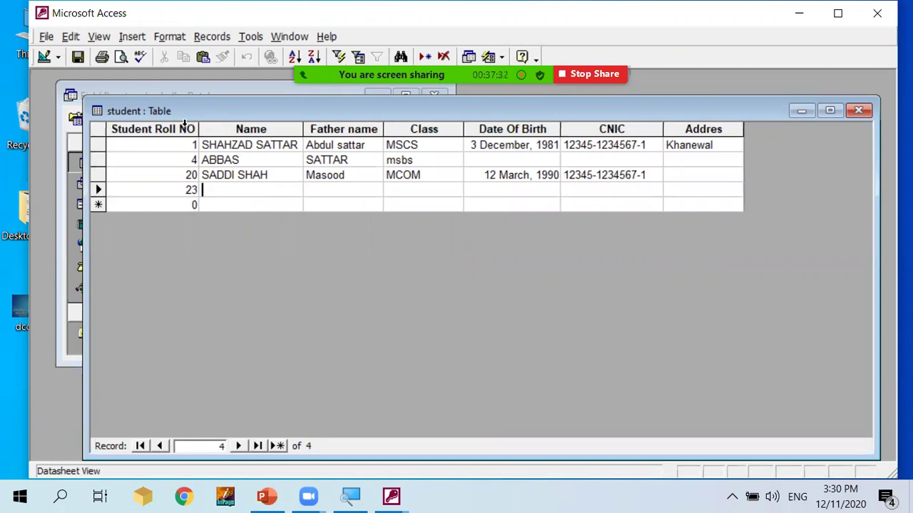
# Fill record 23 with name abbas, father name asdfa, class ICOM and birth date 2/2/1990.
pyautogui.click(228, 191)
pyautogui.write('abbas')
pyautogui.press('Tab')
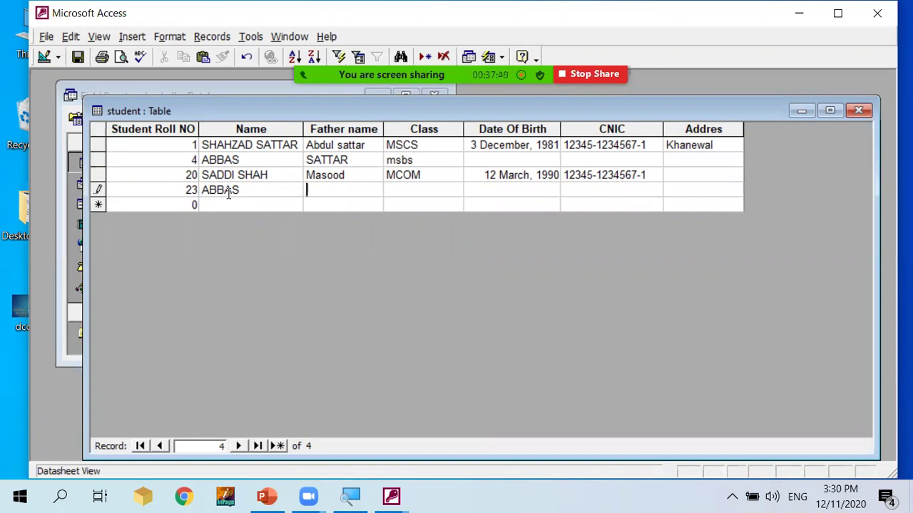
pyautogui.doubleClick(228, 191)
pyautogui.press('Tab')
pyautogui.write('asdfa')
pyautogui.press('Tab')
pyautogui.write('ICOM')
pyautogui.press('Tab')
pyautogui.write('2/2/1')
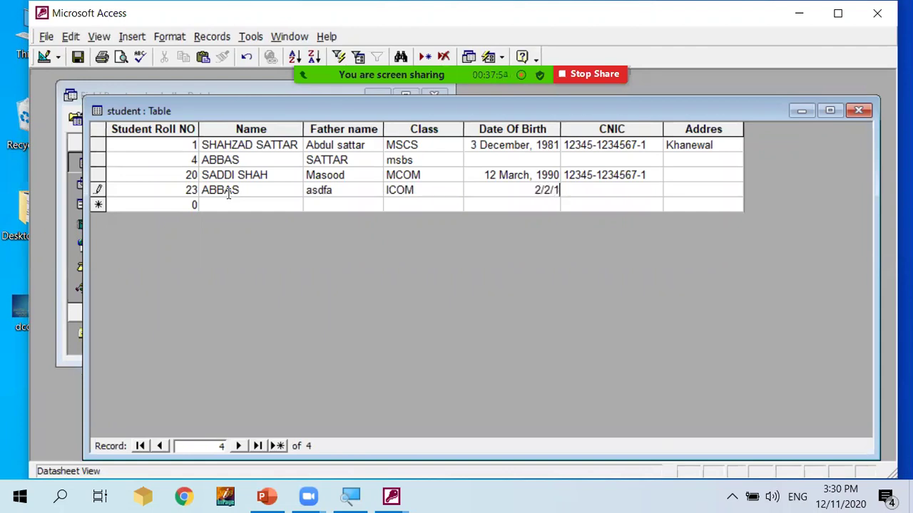
pyautogui.write('990')
pyautogui.press('Tab')
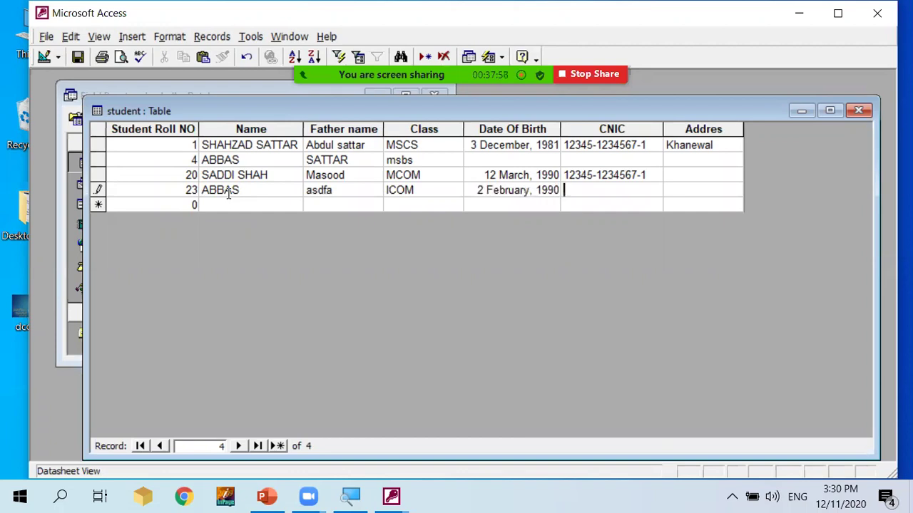
# Try saving record 23, then clear its Roll NO to test the Required rule.
pyautogui.click(229, 201)
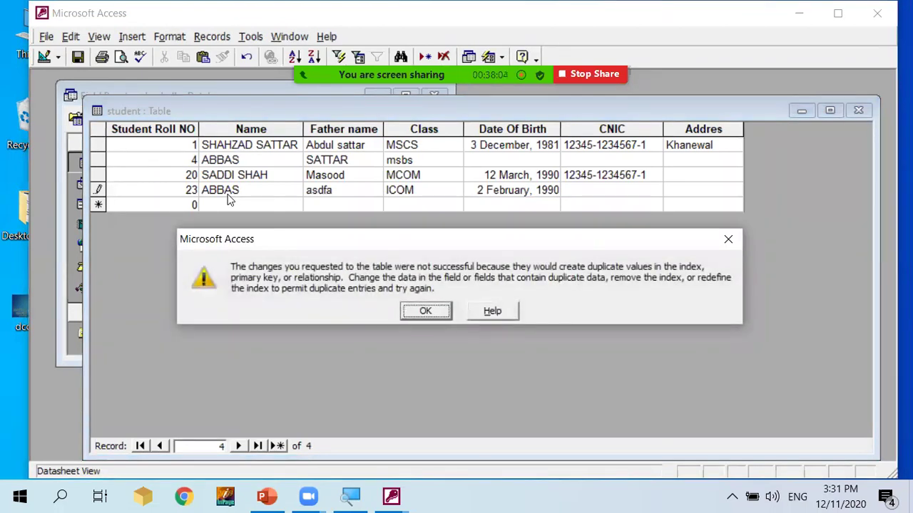
pyautogui.press('Return')
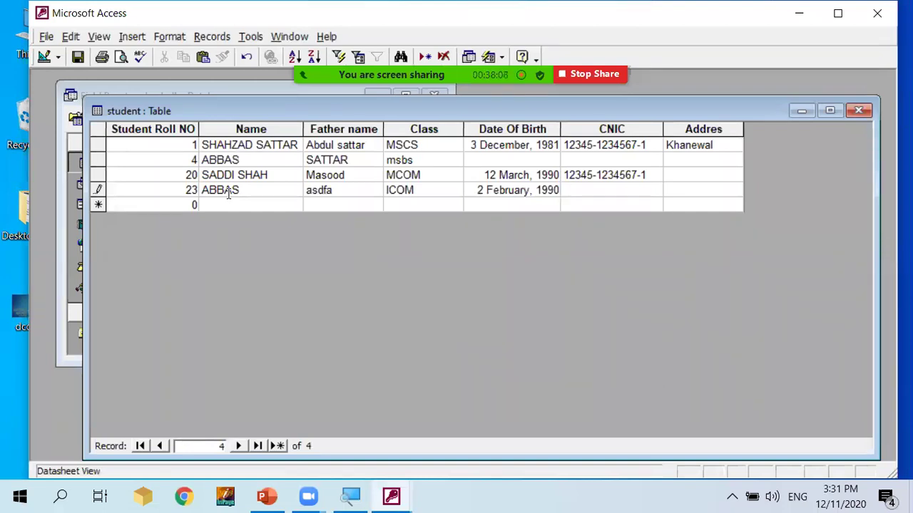
pyautogui.hotkey('shift', 'Tab')
pyautogui.hotkey('shift', 'Tab')
pyautogui.hotkey('shift', 'Tab')
pyautogui.hotkey('shift', 'Tab')
pyautogui.hotkey('shift', 'Tab')
pyautogui.press('Delete')
pyautogui.click(230, 201)
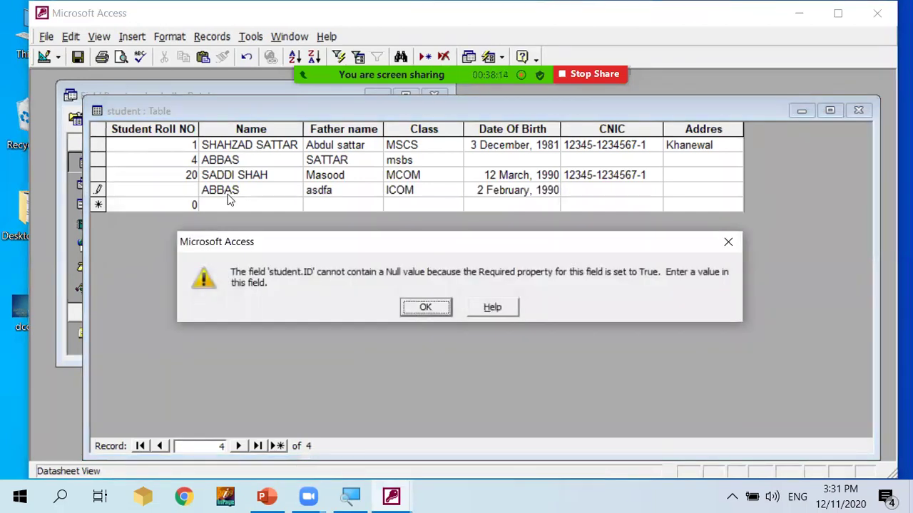
pyautogui.press('Return')
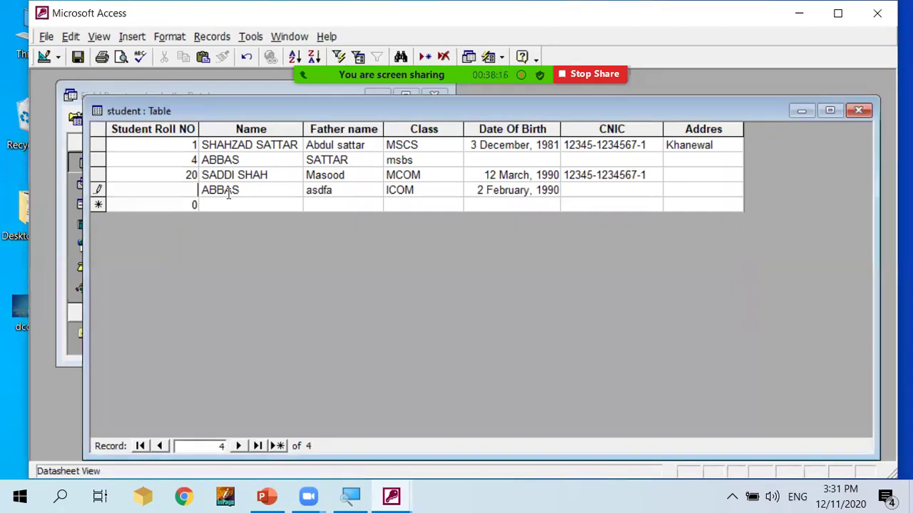
pyautogui.press('Tab')
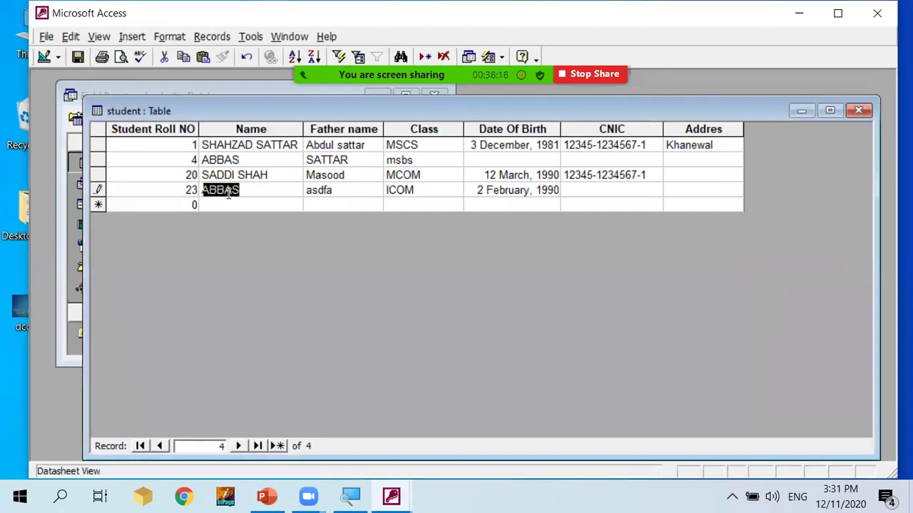
pyautogui.press('Tab')
pyautogui.hotkey('shift', 'Tab')
pyautogui.press('Tab')
pyautogui.press('Tab')
pyautogui.press('Tab')
pyautogui.press('Tab')
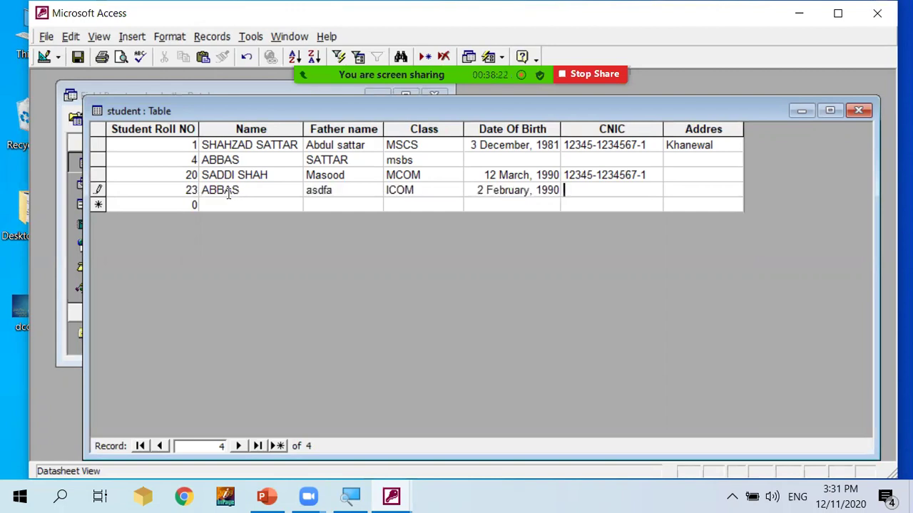
# Remove the CNIC's extra last digit and enter the address Khaewal.
pyautogui.press('Return')
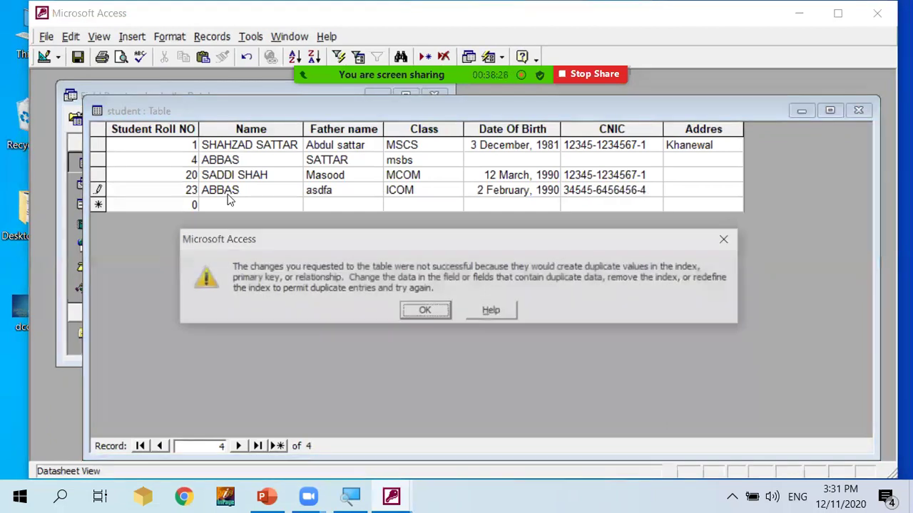
pyautogui.press('Return')
pyautogui.press('Escape')
pyautogui.press('Right')
pyautogui.press('Right')
pyautogui.press('Right')
pyautogui.press('Right')
pyautogui.press('Right')
pyautogui.press('Right')
pyautogui.press('Right')
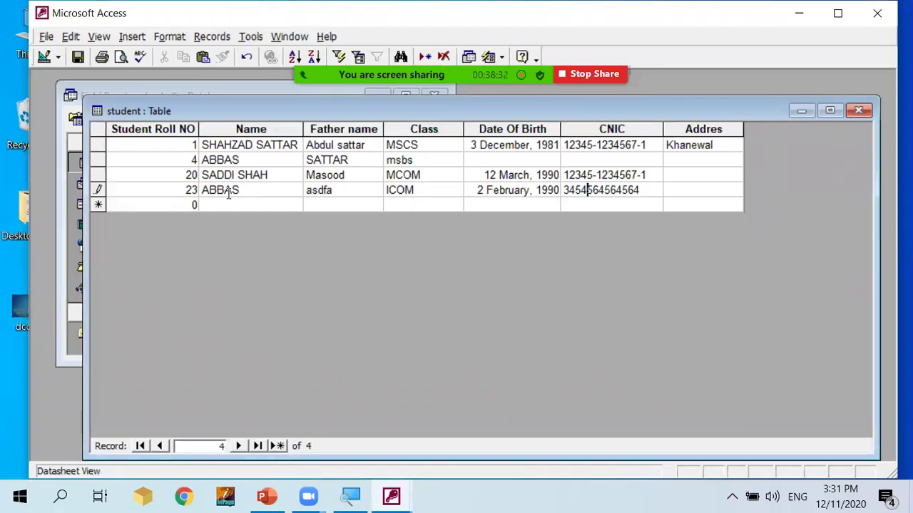
pyautogui.press('Right')
pyautogui.press('Right')
pyautogui.press('Right')
pyautogui.press('Right')
pyautogui.press('Right')
pyautogui.press('BackSpace')
pyautogui.press('Tab')
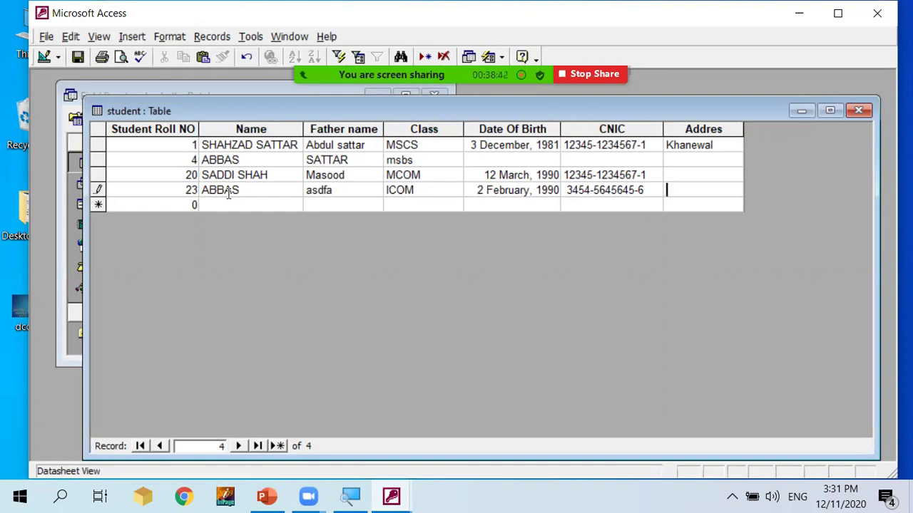
pyautogui.write('Khaewal')
# Try saving record 23 twice, dismissing the duplicate-values error each time.
pyautogui.click(228, 200)
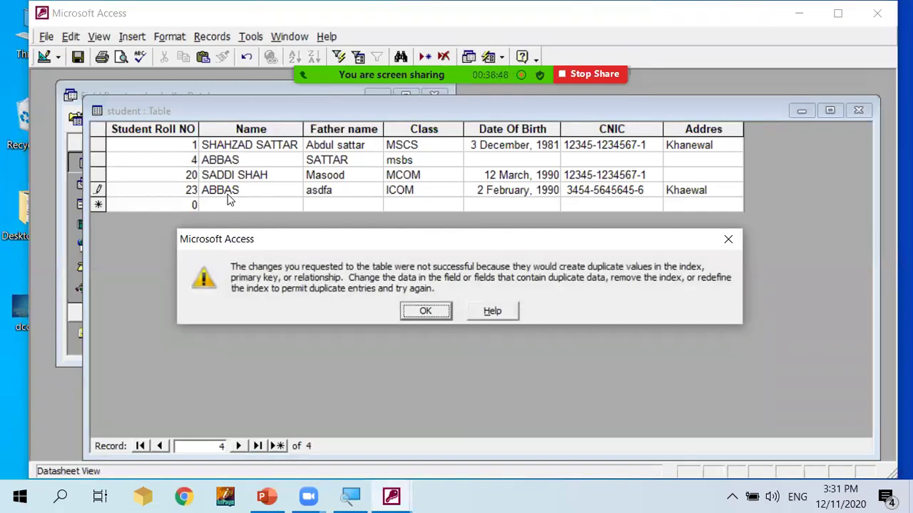
pyautogui.press('Return')
pyautogui.click(228, 198)
pyautogui.press('Return')
# Change record 23's name from ABBAS to Sadique, save it, and close the student table.
pyautogui.click(249, 190)
pyautogui.press('BackSpace')
pyautogui.press('BackSpace')
pyautogui.press('BackSpace')
pyautogui.press('BackSpace')
pyautogui.press('BackSpace')
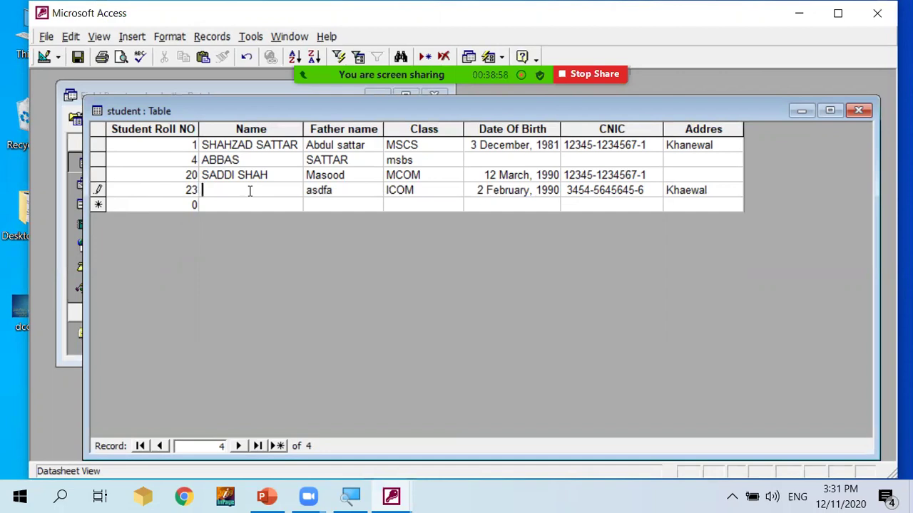
pyautogui.write('Sadi')
pyautogui.press('BackSpace')
pyautogui.write('iqyu')
pyautogui.press('BackSpace')
pyautogui.press('BackSpace')
pyautogui.press('BackSpace')
pyautogui.write('que')
pyautogui.press('Down')
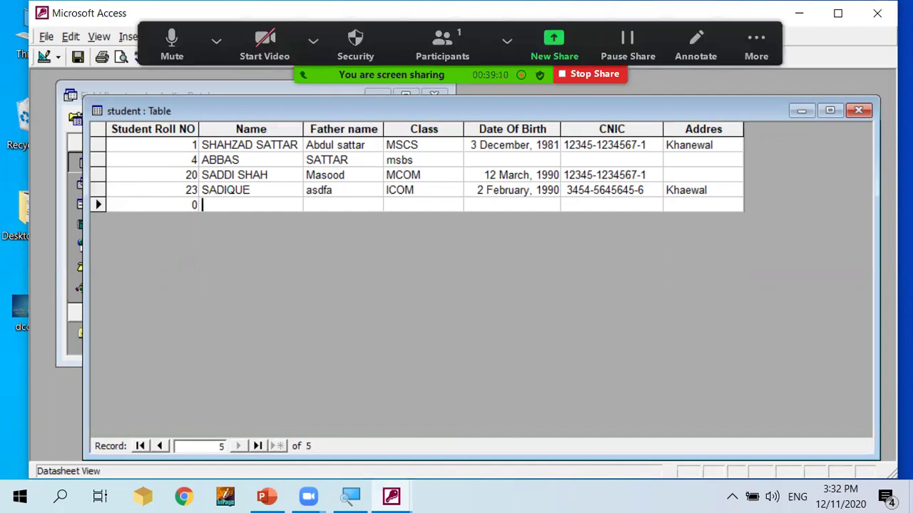
pyautogui.click(858, 112)
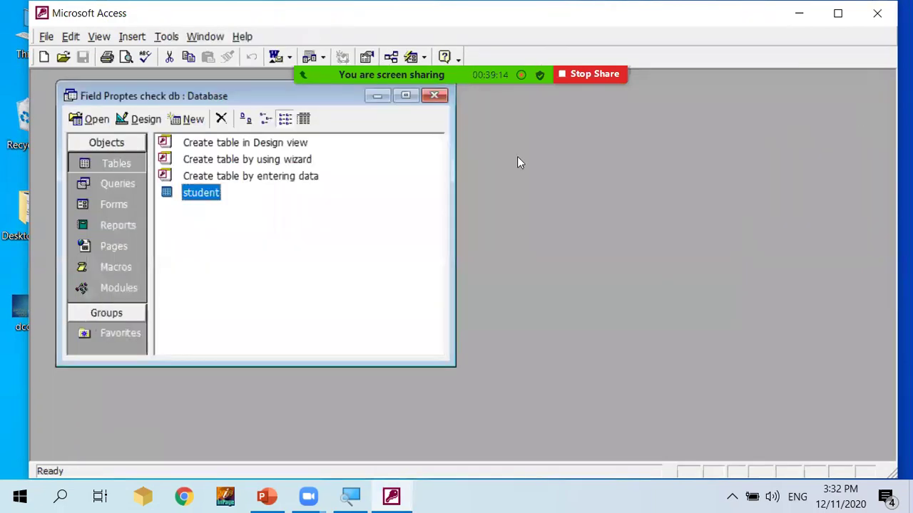
# Open student in Design view and set the Name field's Required property to Yes.
pyautogui.click(139, 119)
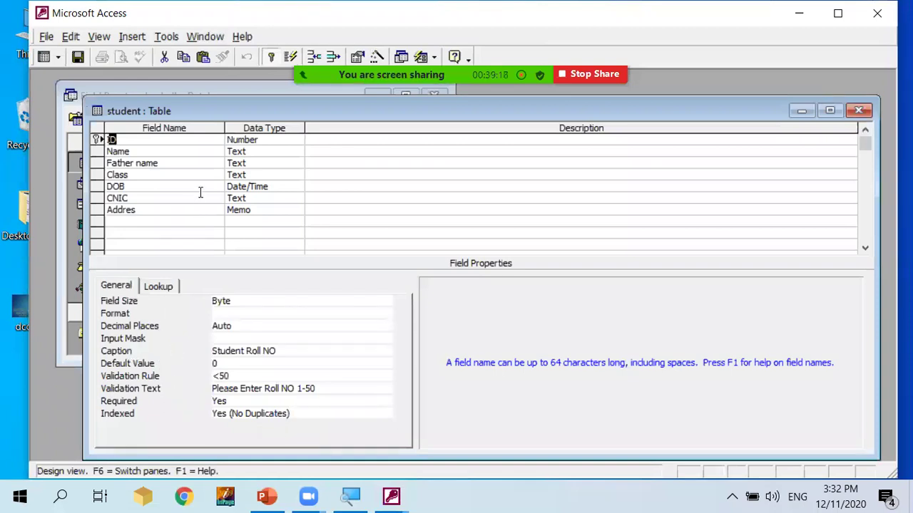
pyautogui.click(271, 149)
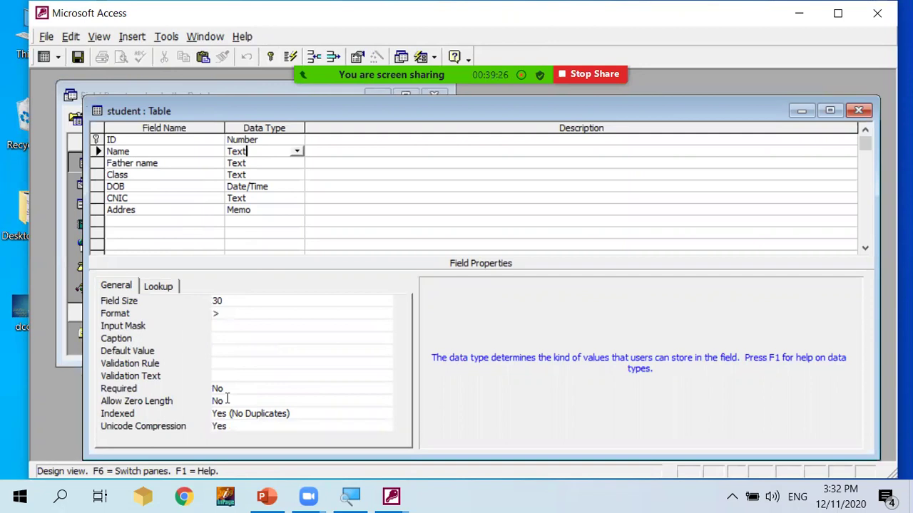
pyautogui.click(228, 389)
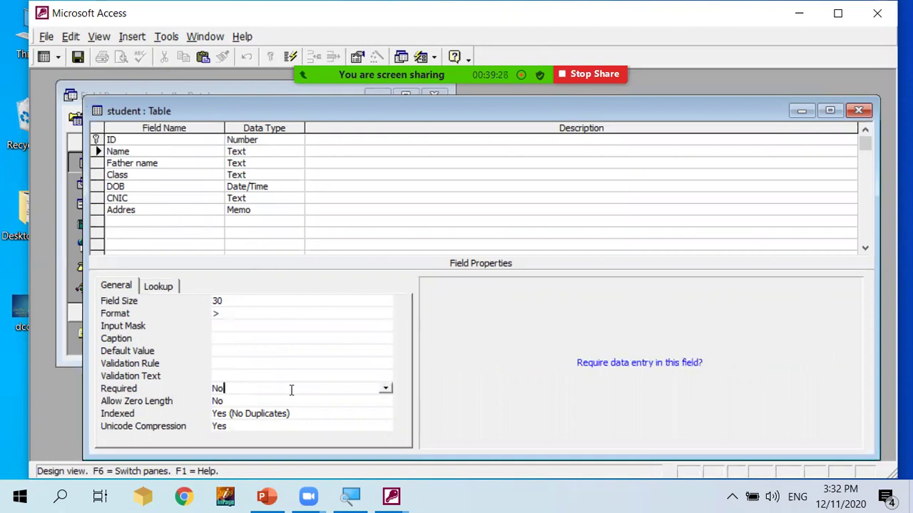
pyautogui.click(384, 390)
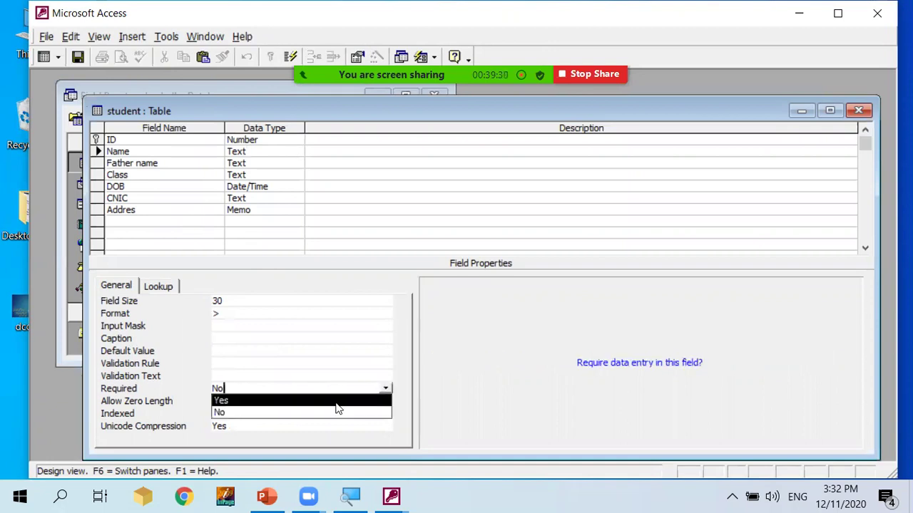
pyautogui.click(326, 401)
# Switch Name's Allow Zero Length to Yes, then set it back to No.
pyautogui.click(253, 401)
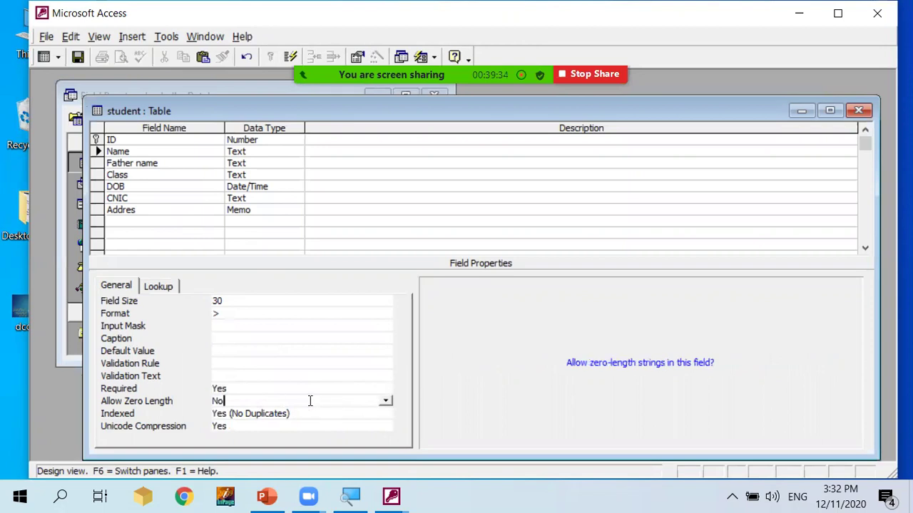
pyautogui.click(385, 402)
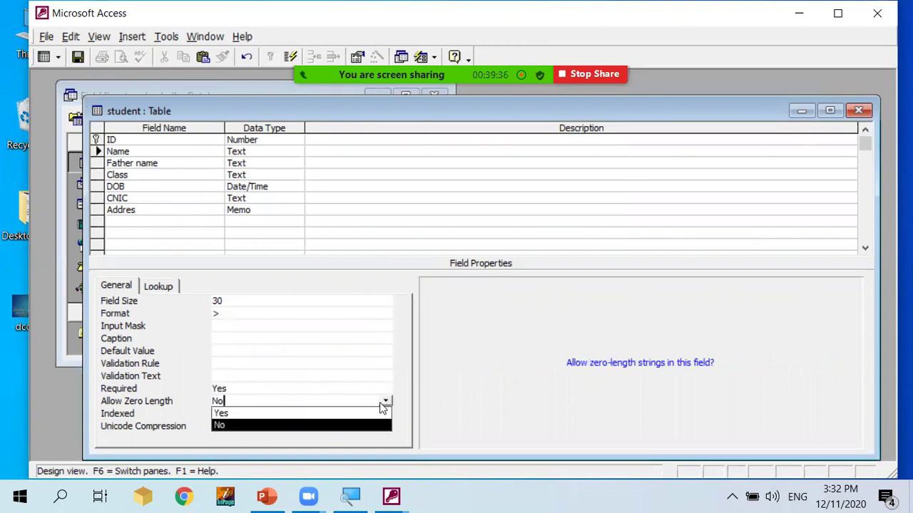
pyautogui.click(340, 413)
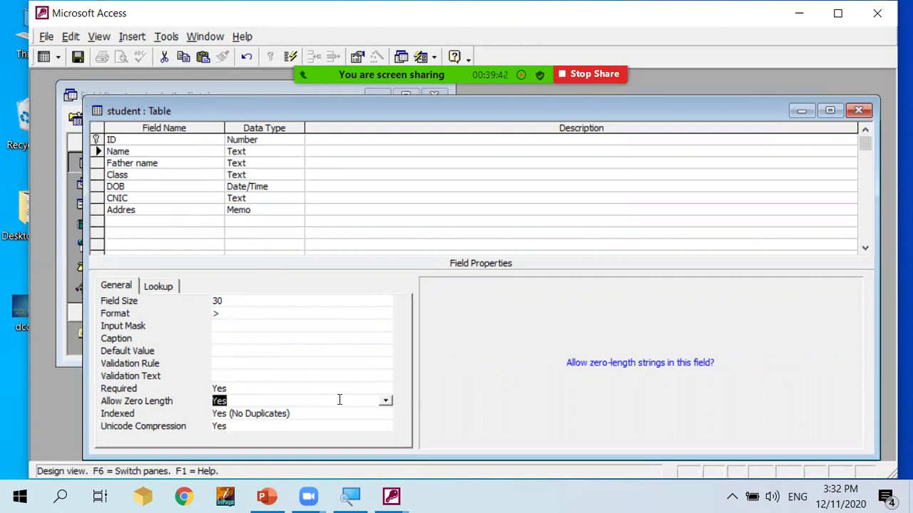
pyautogui.click(385, 401)
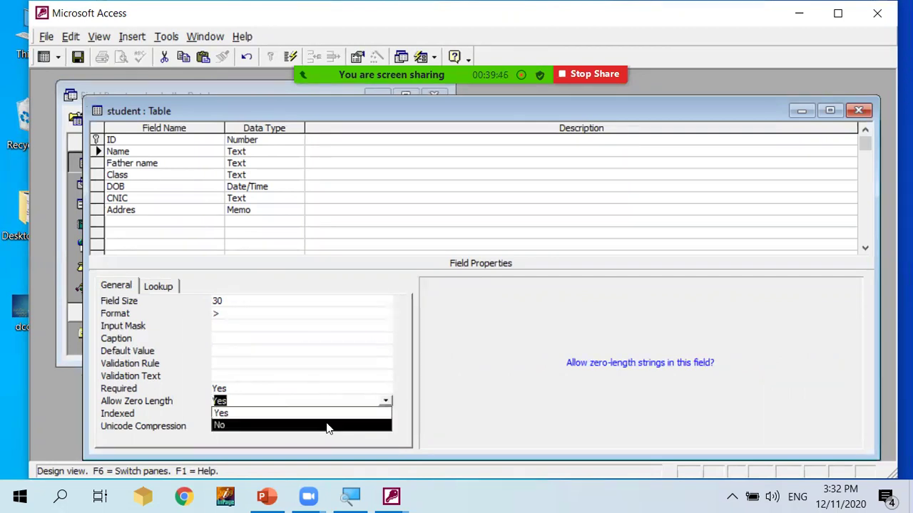
pyautogui.click(295, 425)
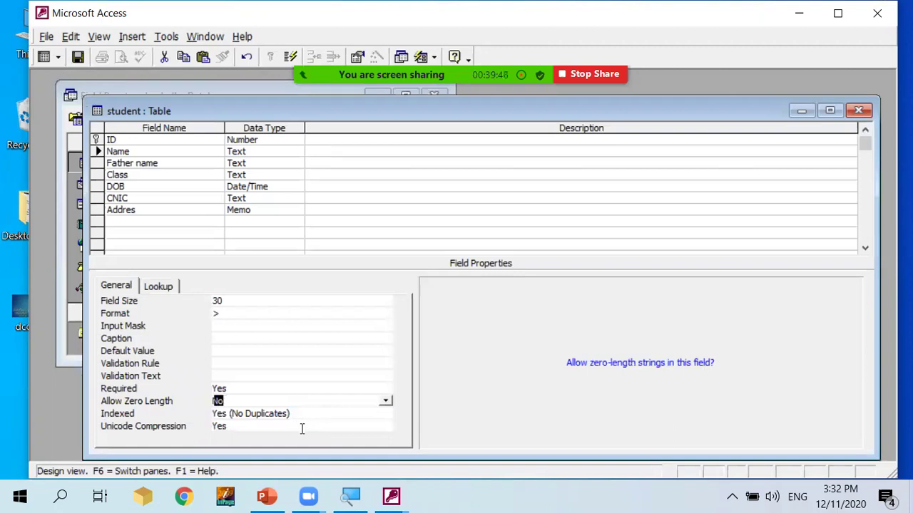
pyautogui.click(301, 428)
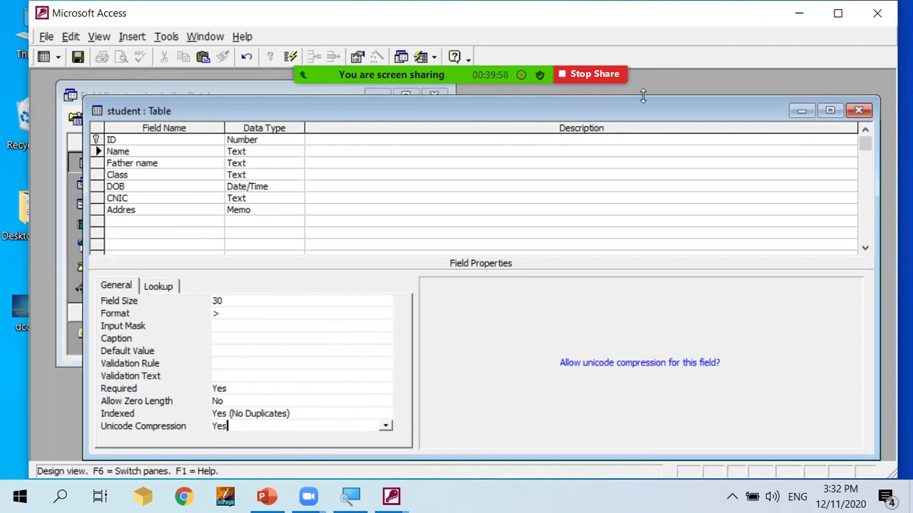
# Close the design, saving the changes and accepting the data-integrity check.
pyautogui.click(862, 118)
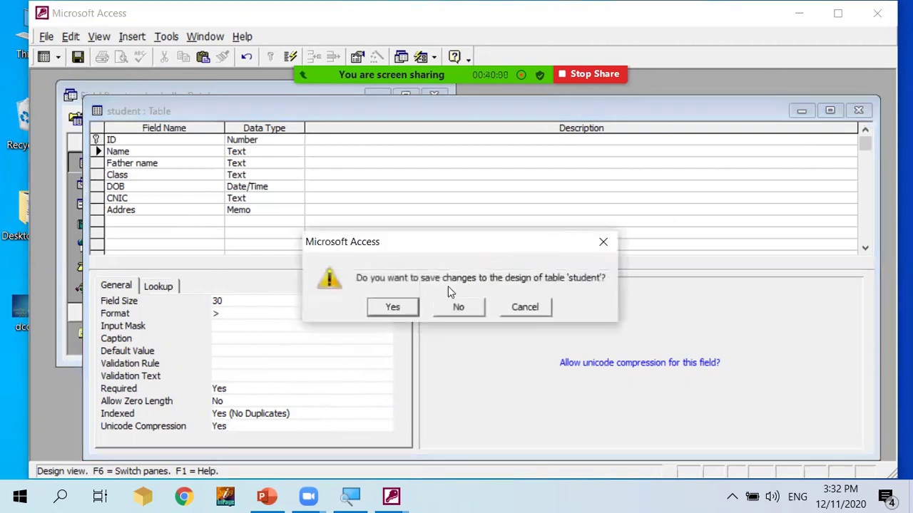
pyautogui.click(396, 307)
pyautogui.click(396, 308)
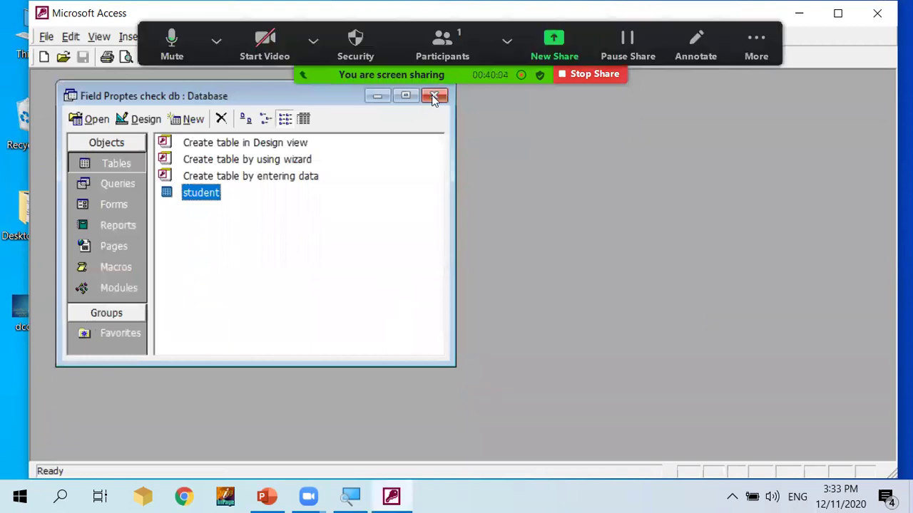
# Pause the Zoom meeting recording and advance the slideshow to the Thanks All slide.
pyautogui.click(756, 44)
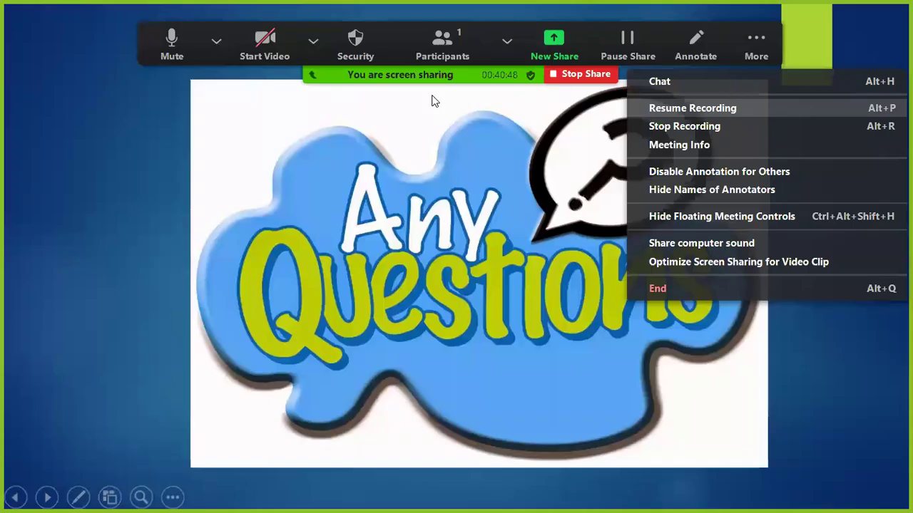
pyautogui.click(733, 114)
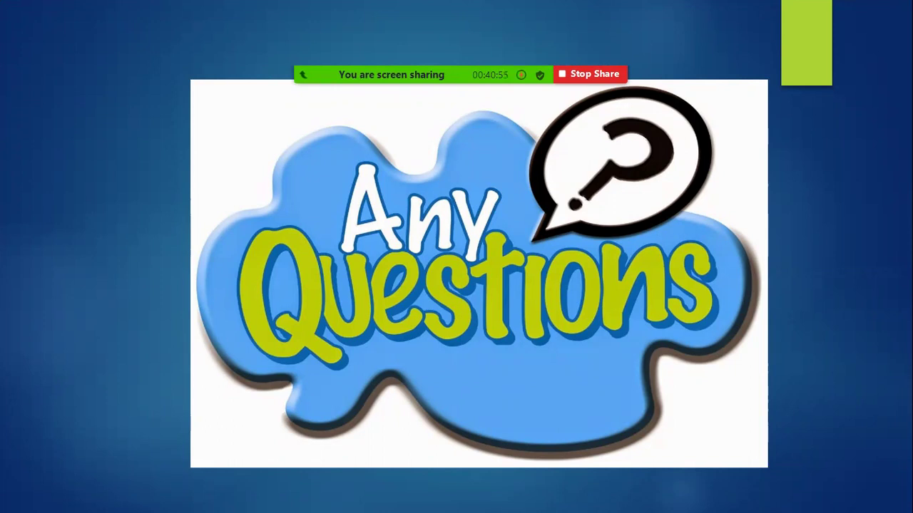
pyautogui.press('Right')
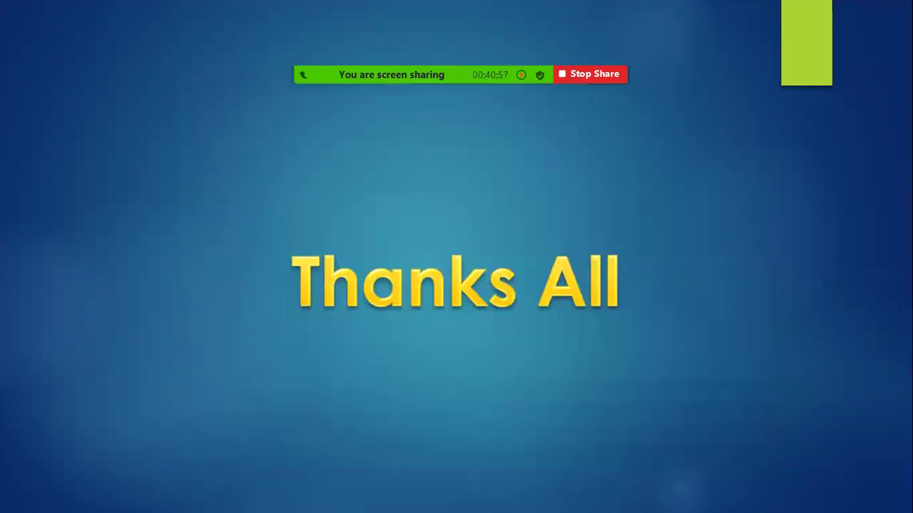